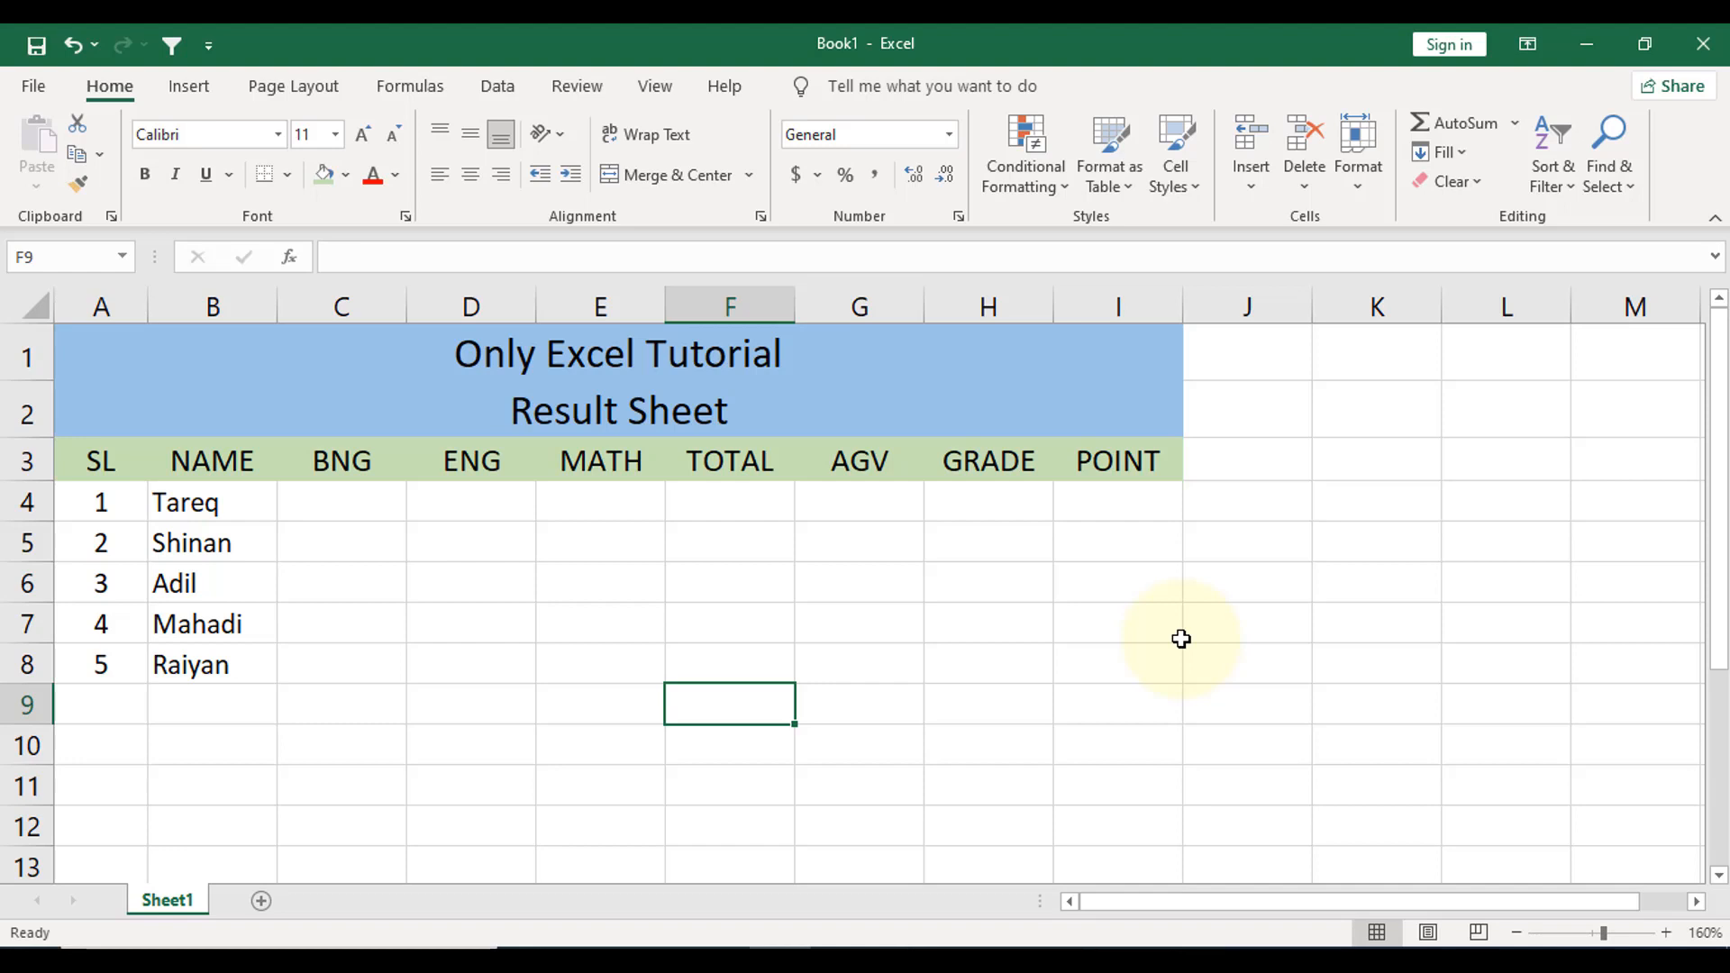
left_click(380, 510)
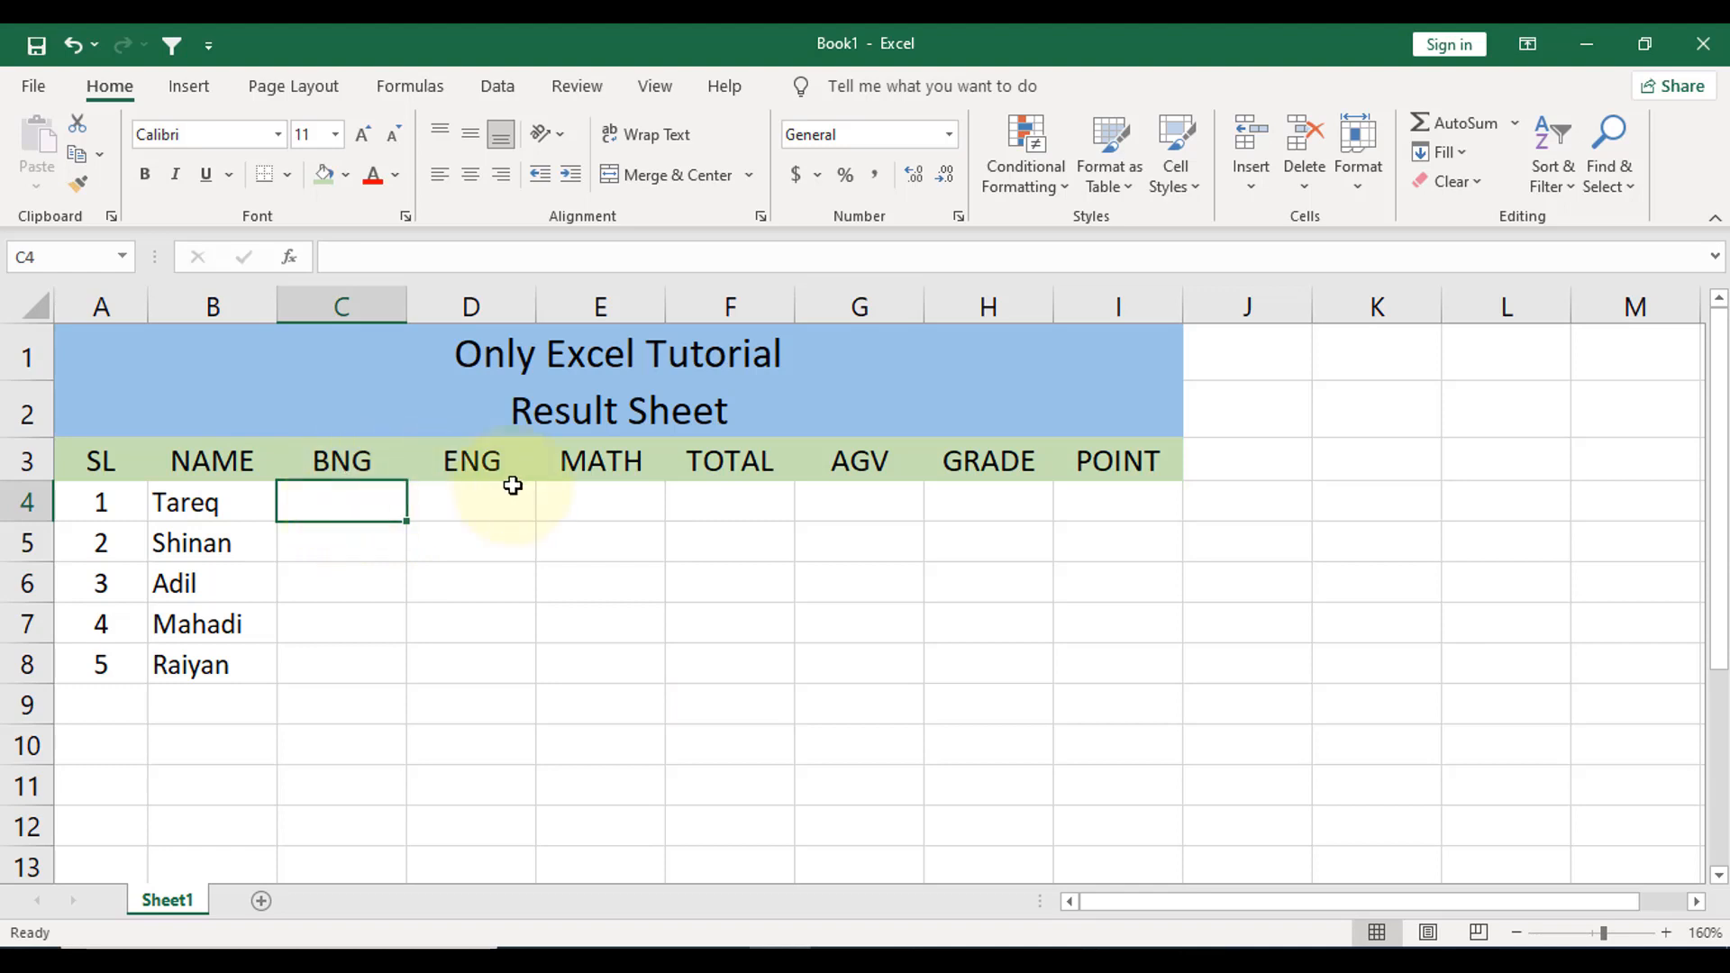
left_click_drag(294, 495, 591, 659)
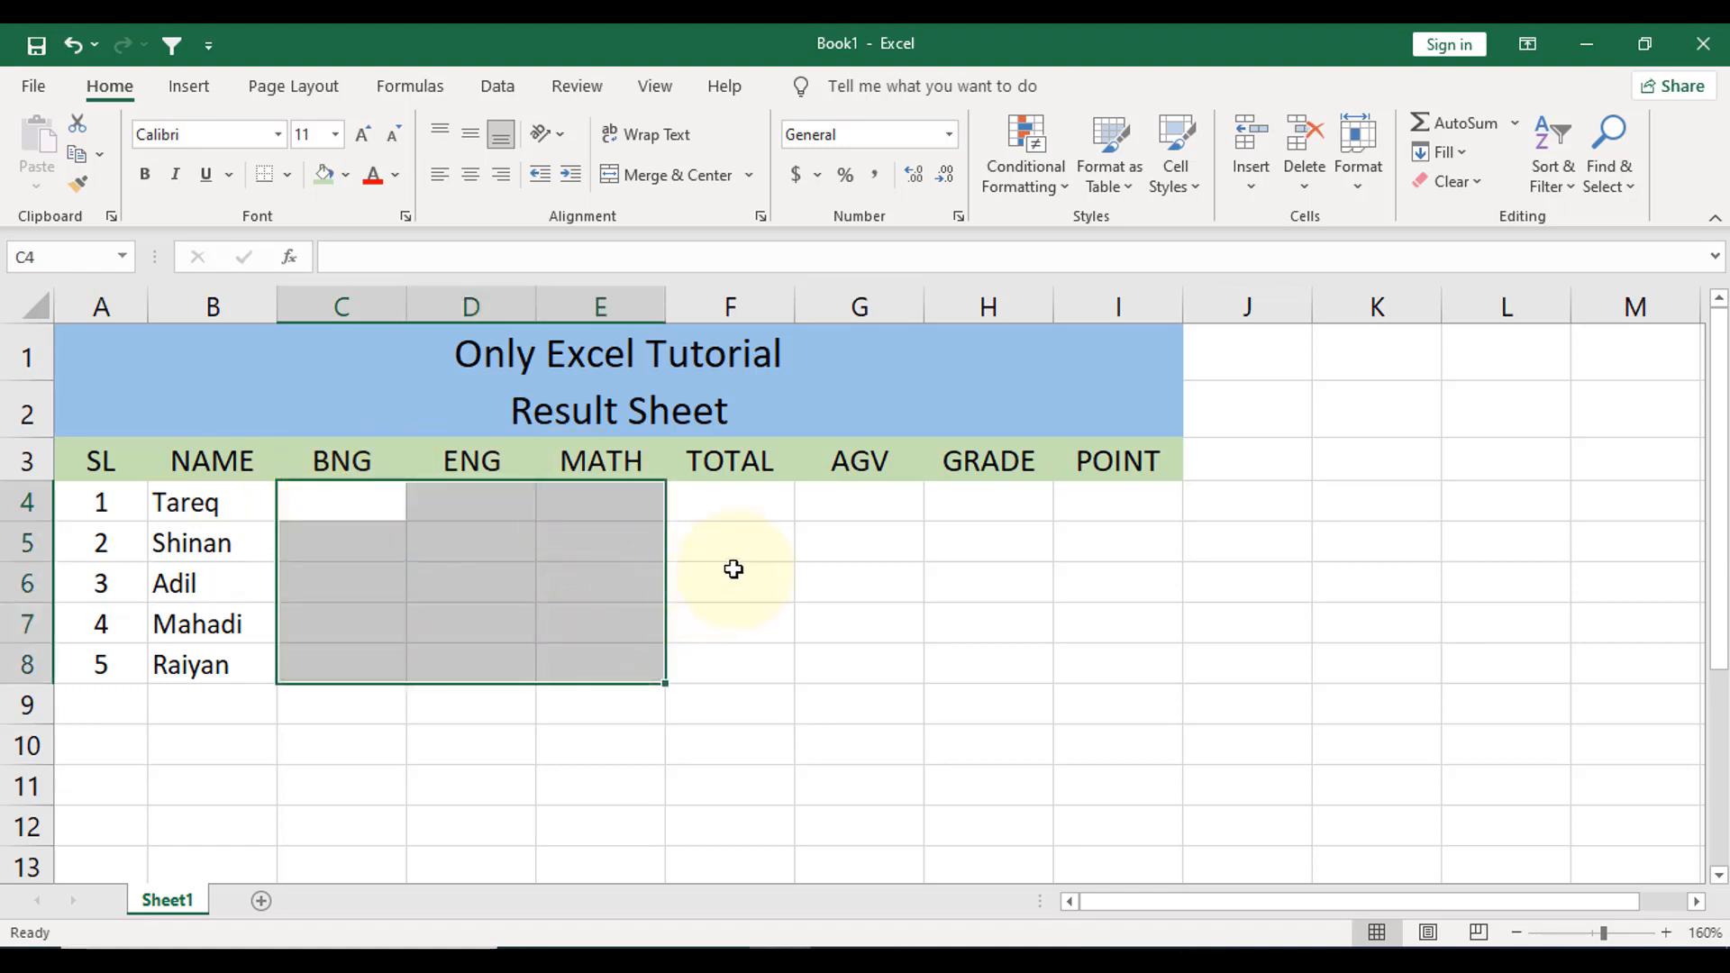
left_click(730, 498)
left_click(865, 505)
left_click(993, 500)
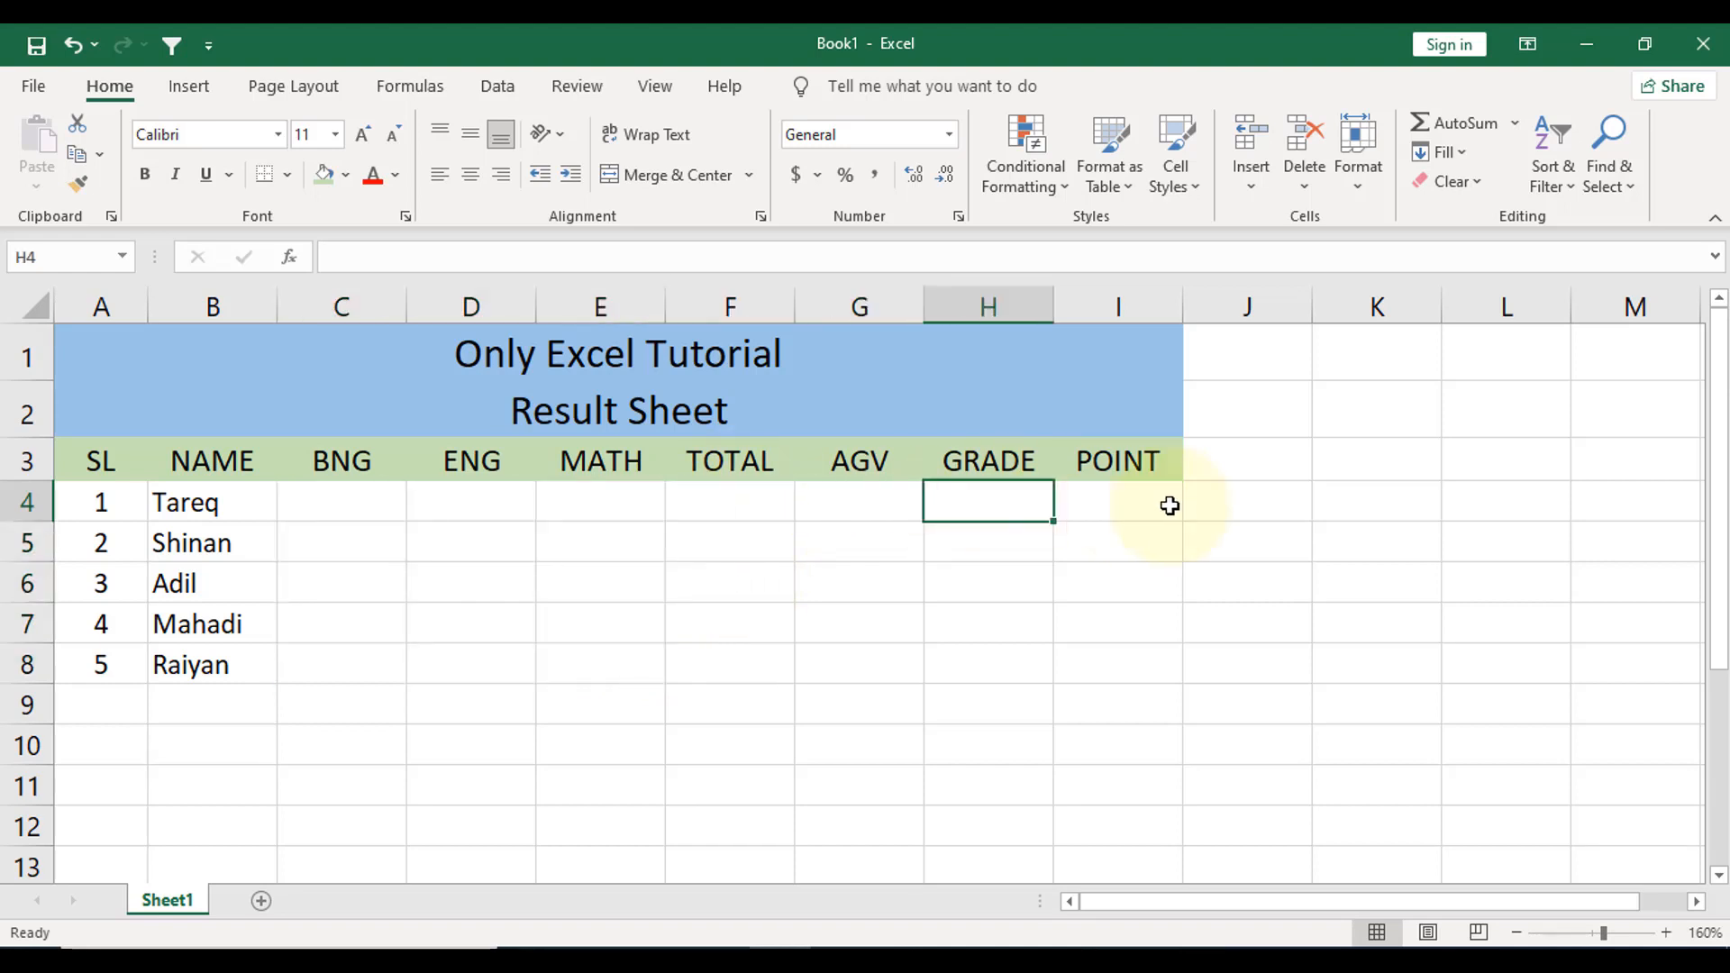
left_click(1131, 503)
left_click(334, 511)
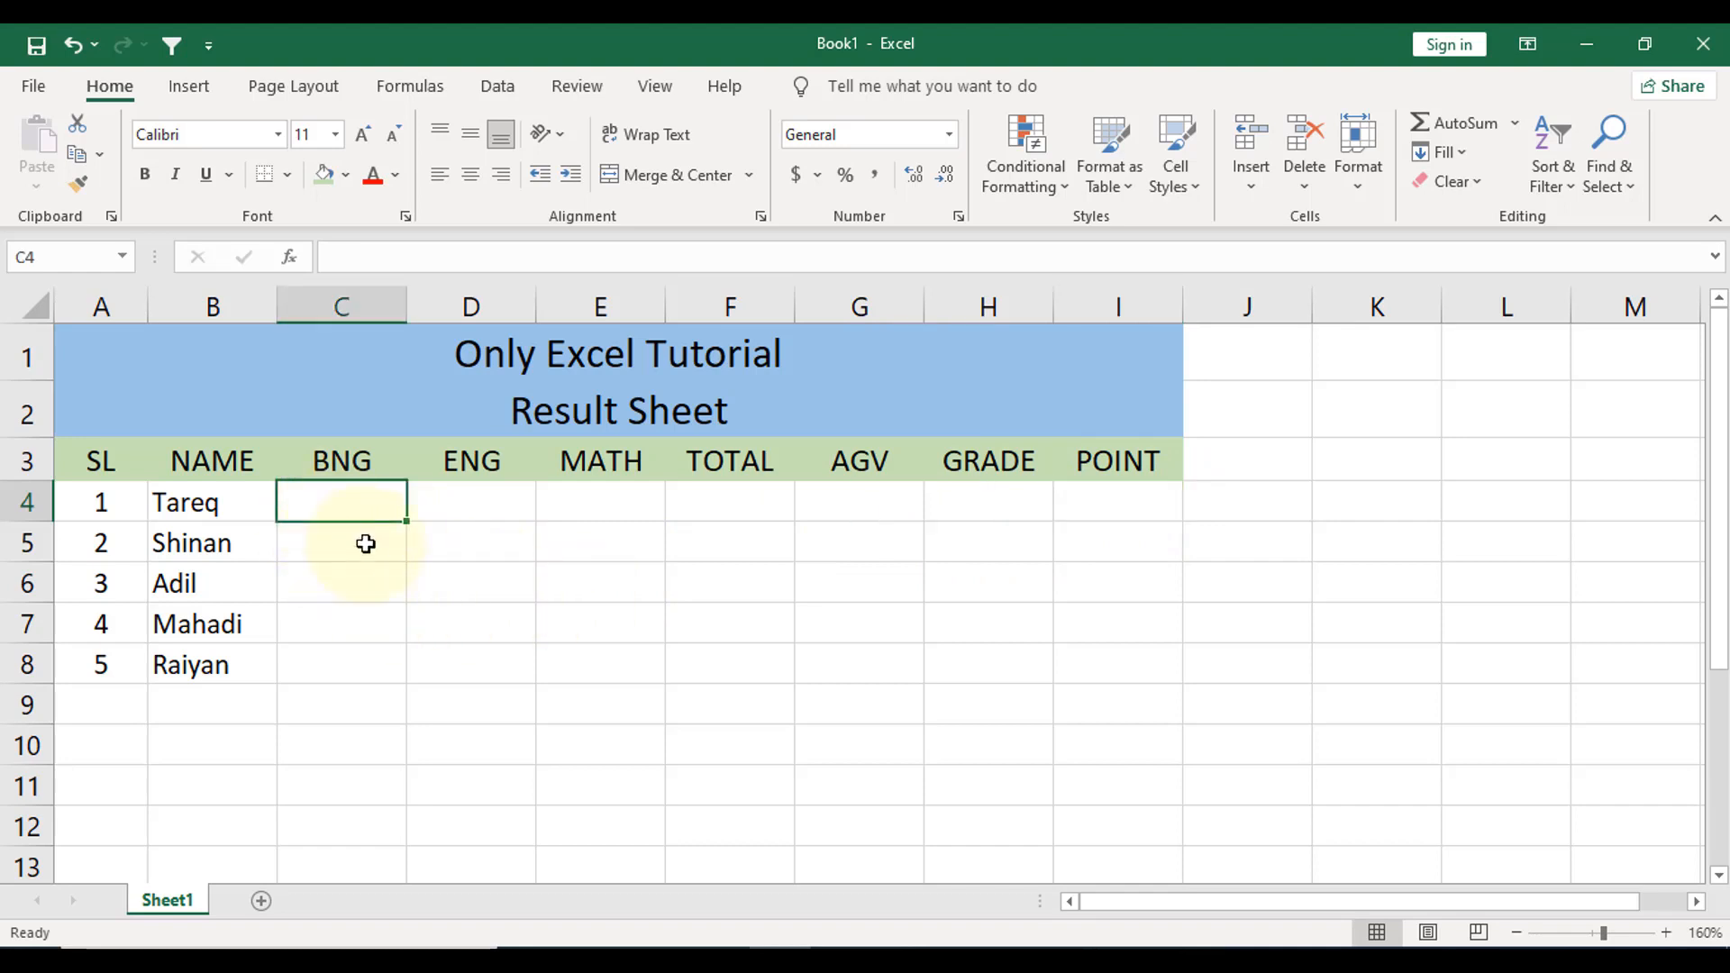
Select the marks range C4:E8 and enter the formula =RANDBETWEEN(1,99) in C4.
left_click_drag(347, 507, 662, 675)
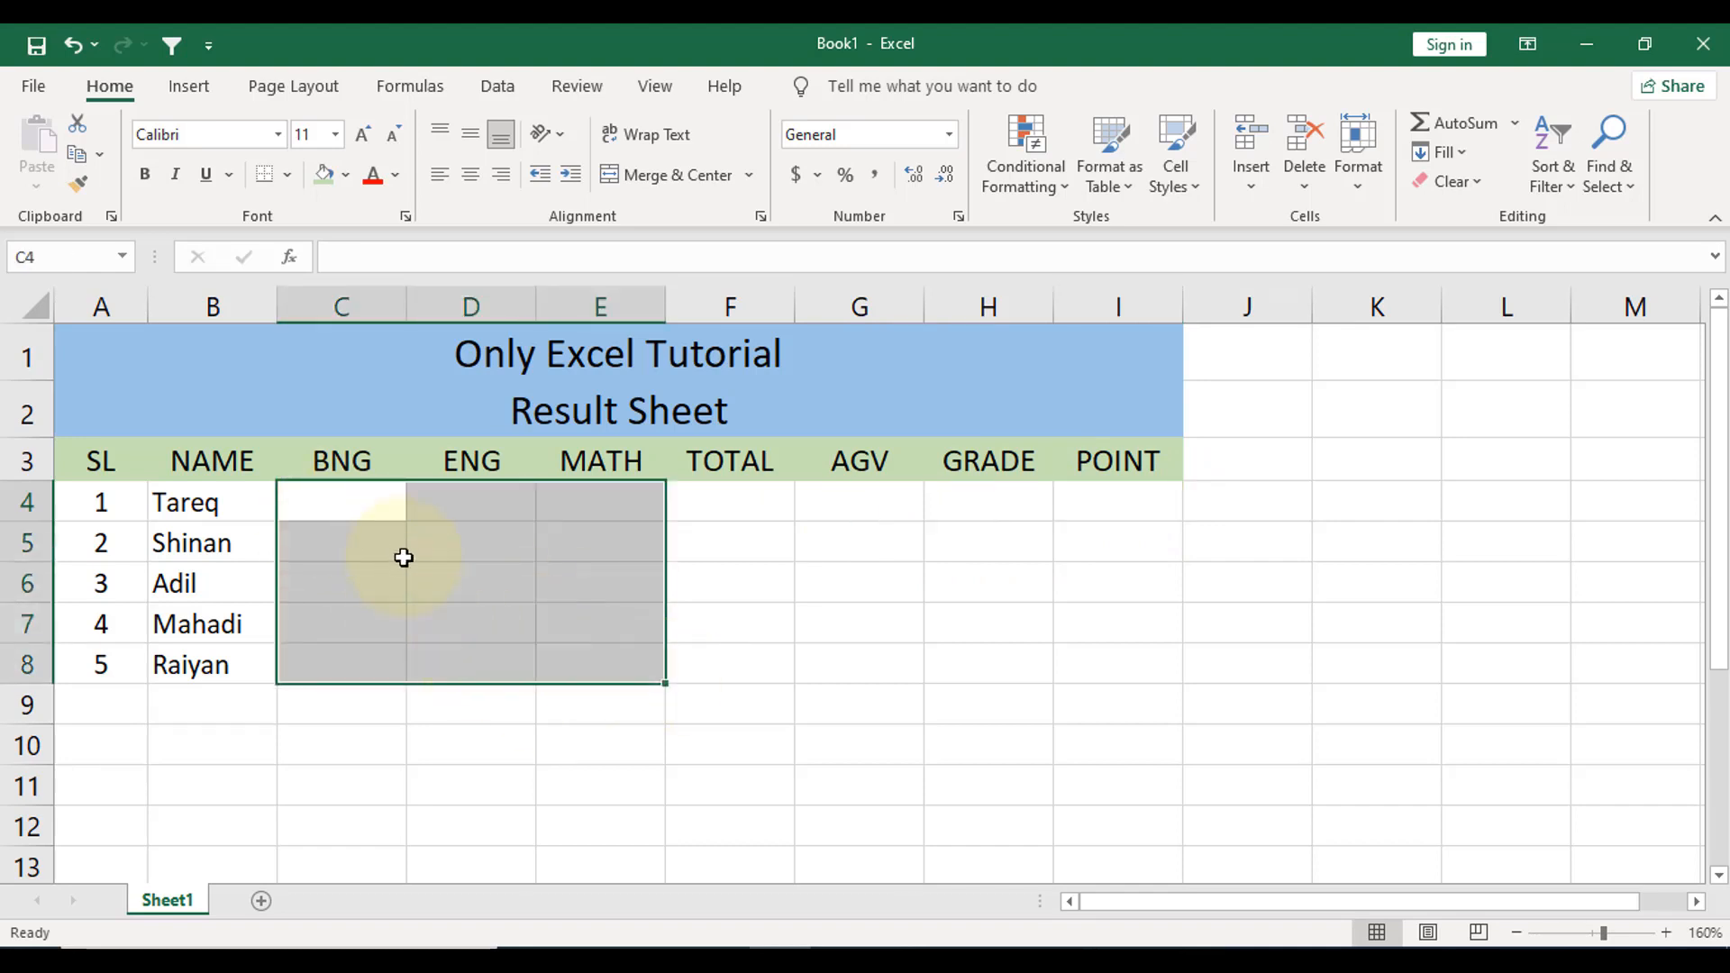
left_click_drag(336, 517, 637, 661)
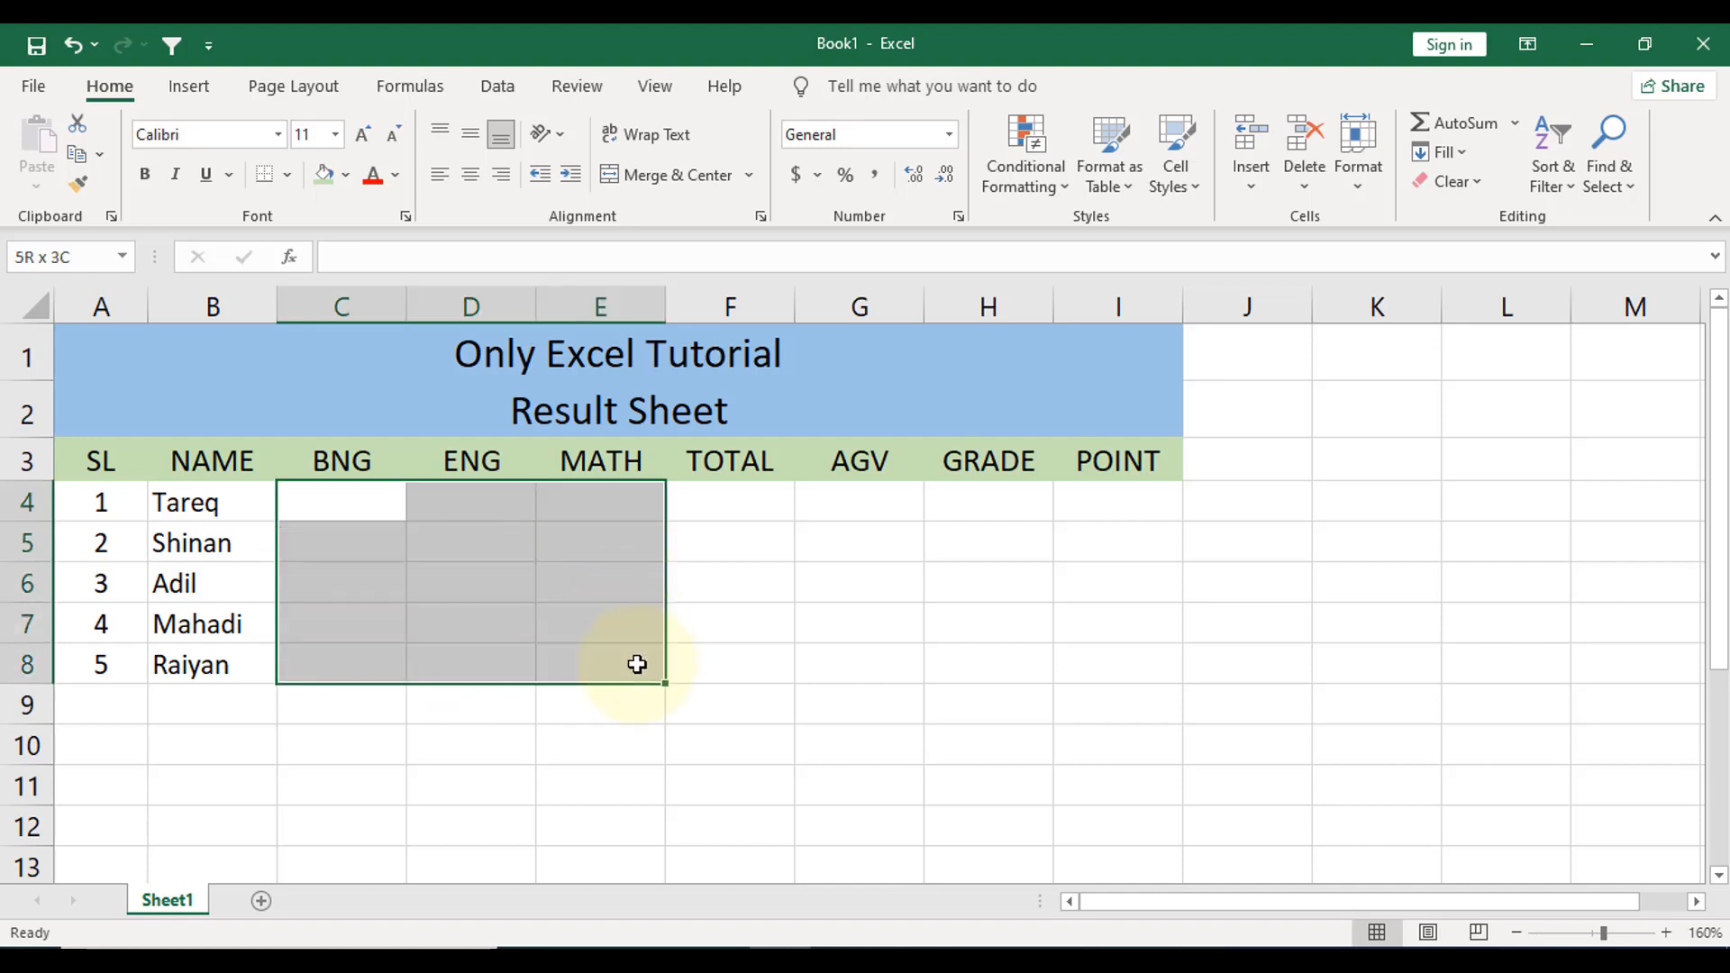
type("=")
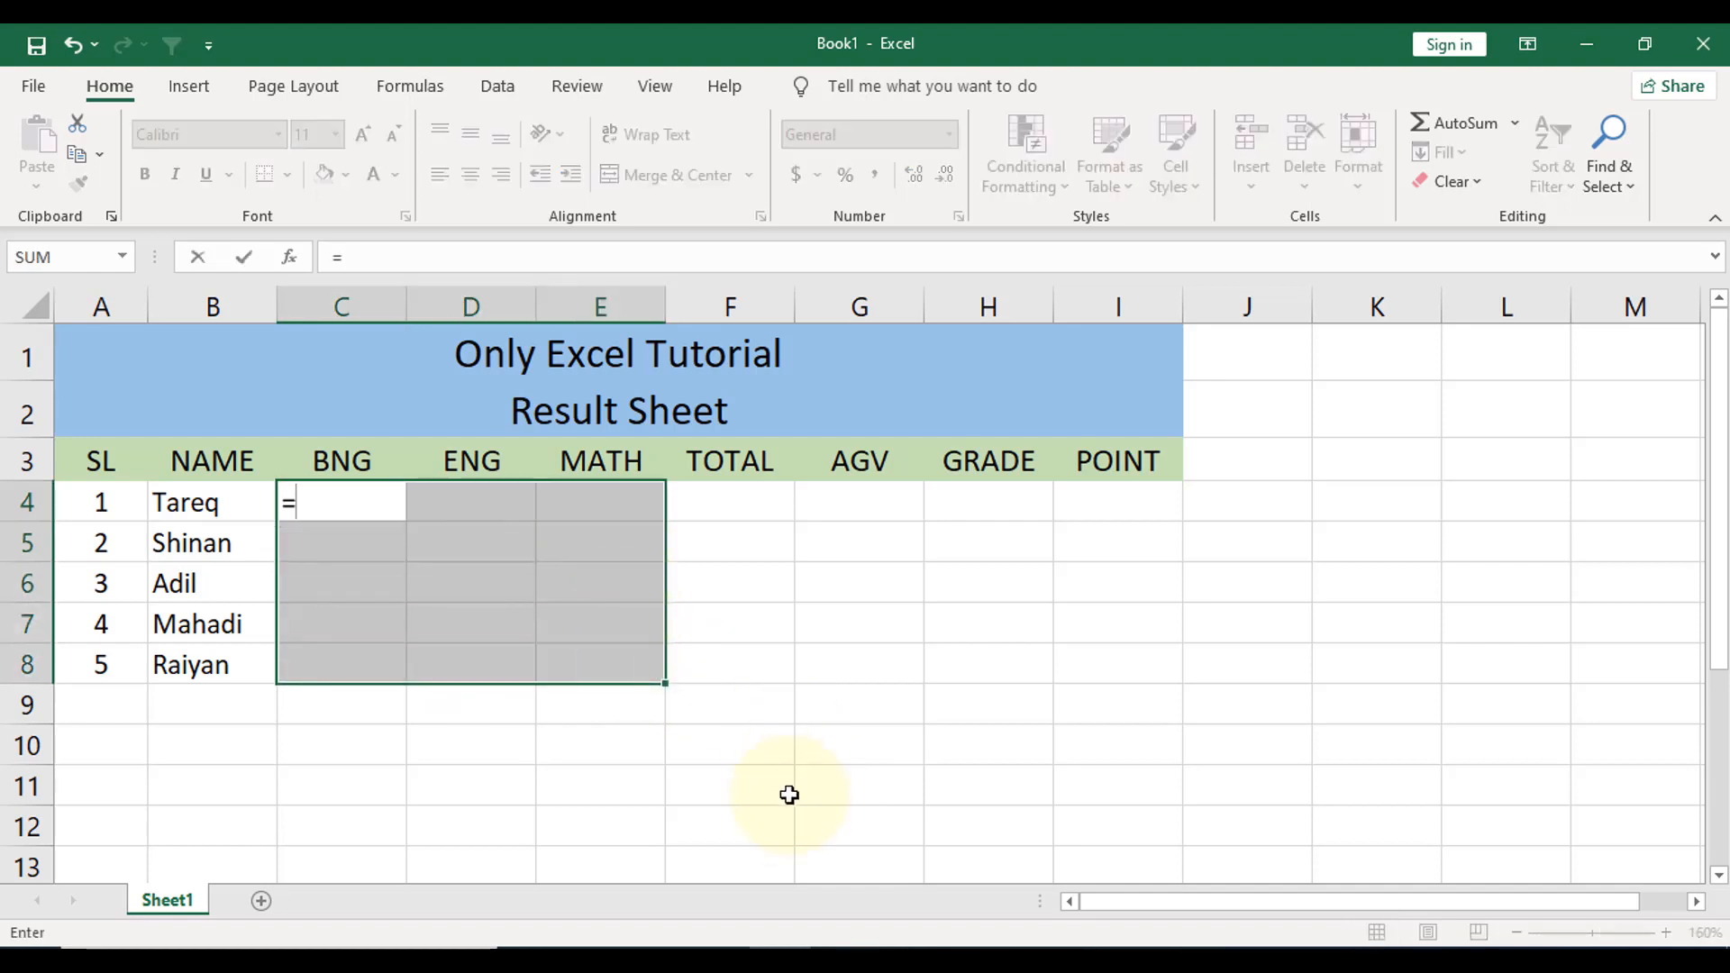
type("RE")
key("BackSpace")
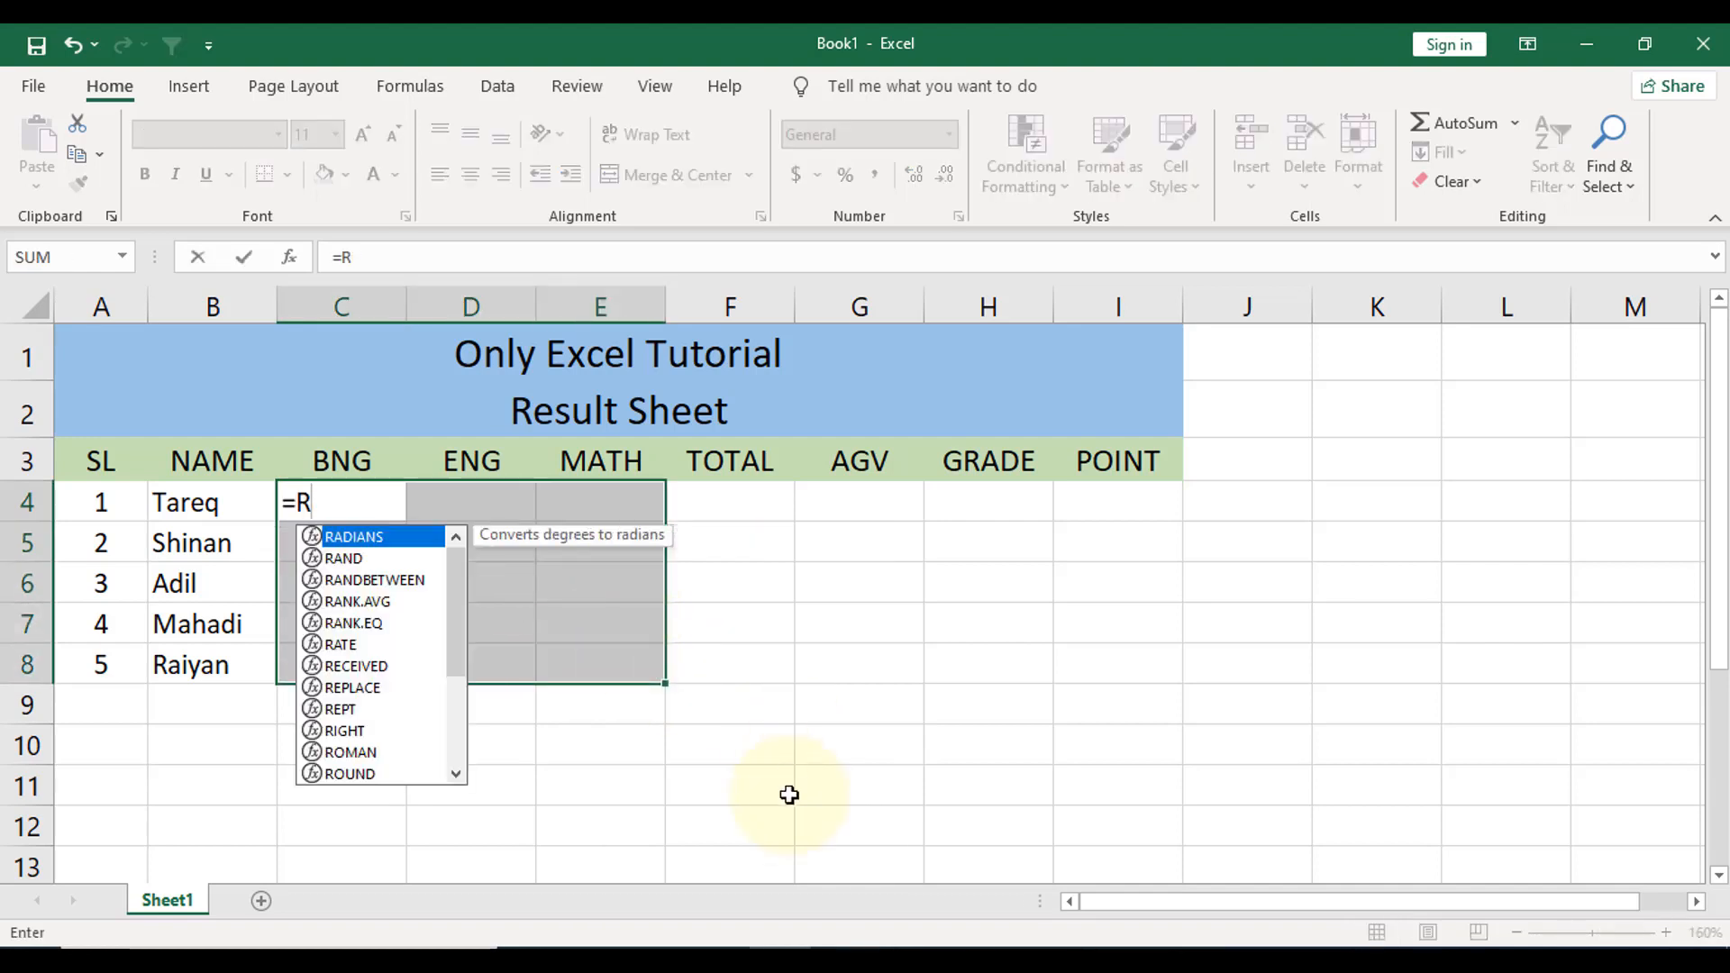
type("AN")
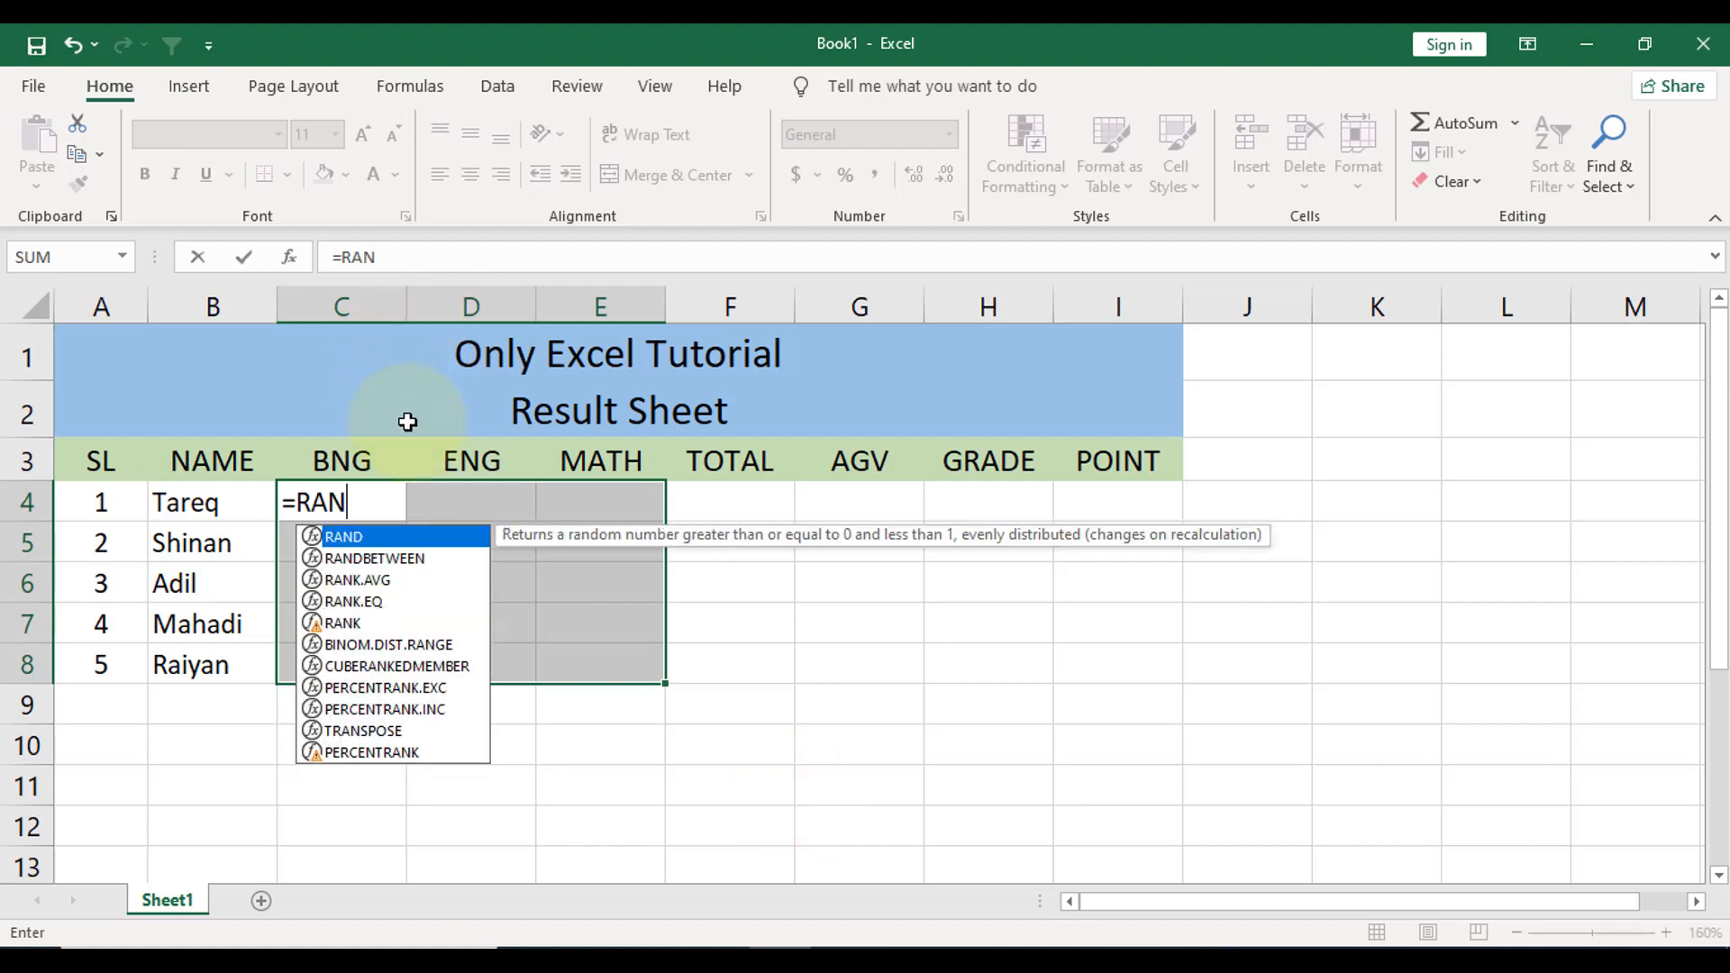
double_click(408, 559)
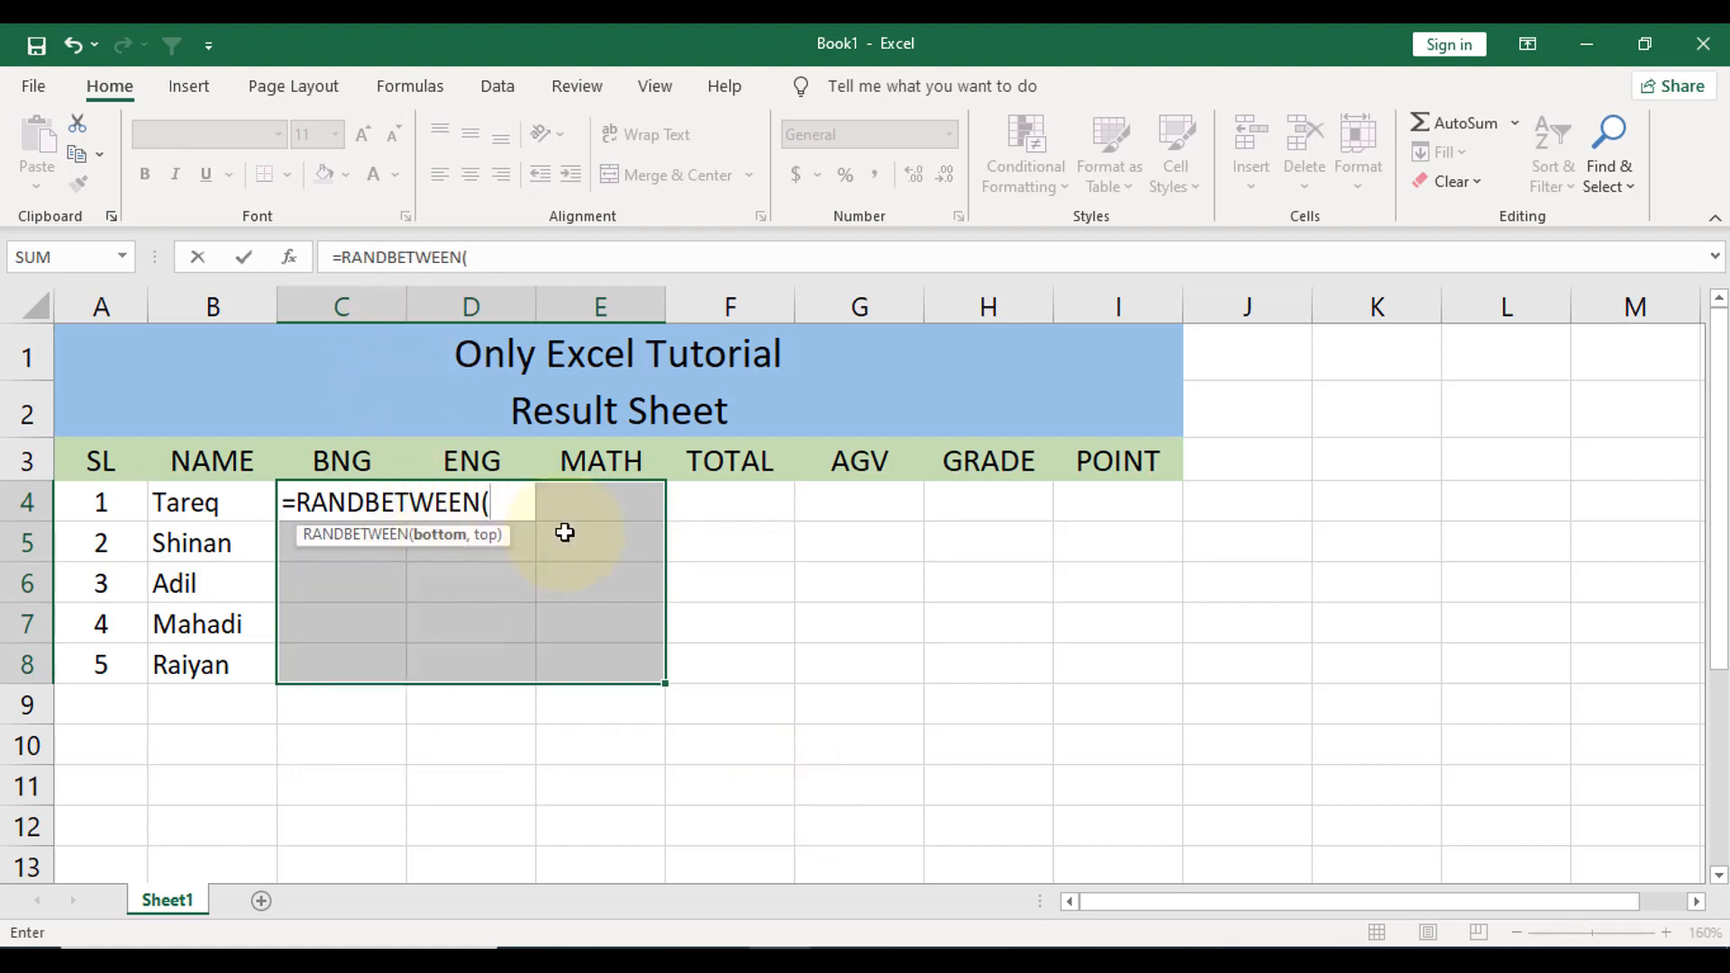
type("1,99")
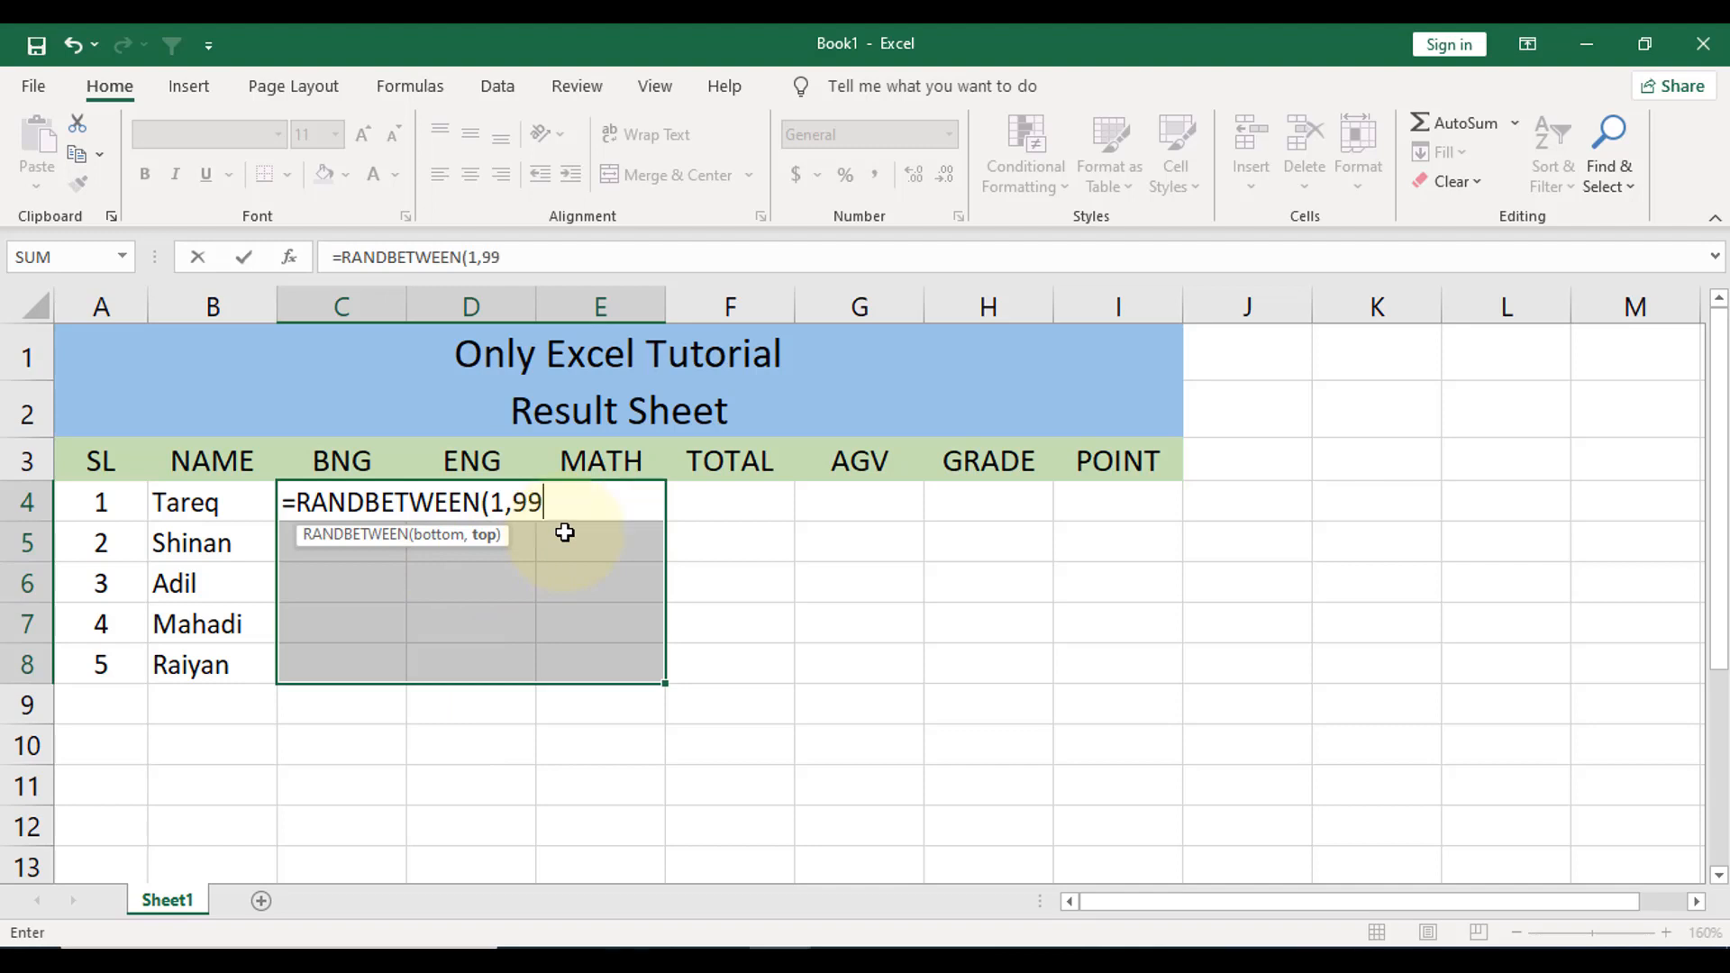
type(")")
key("Return")
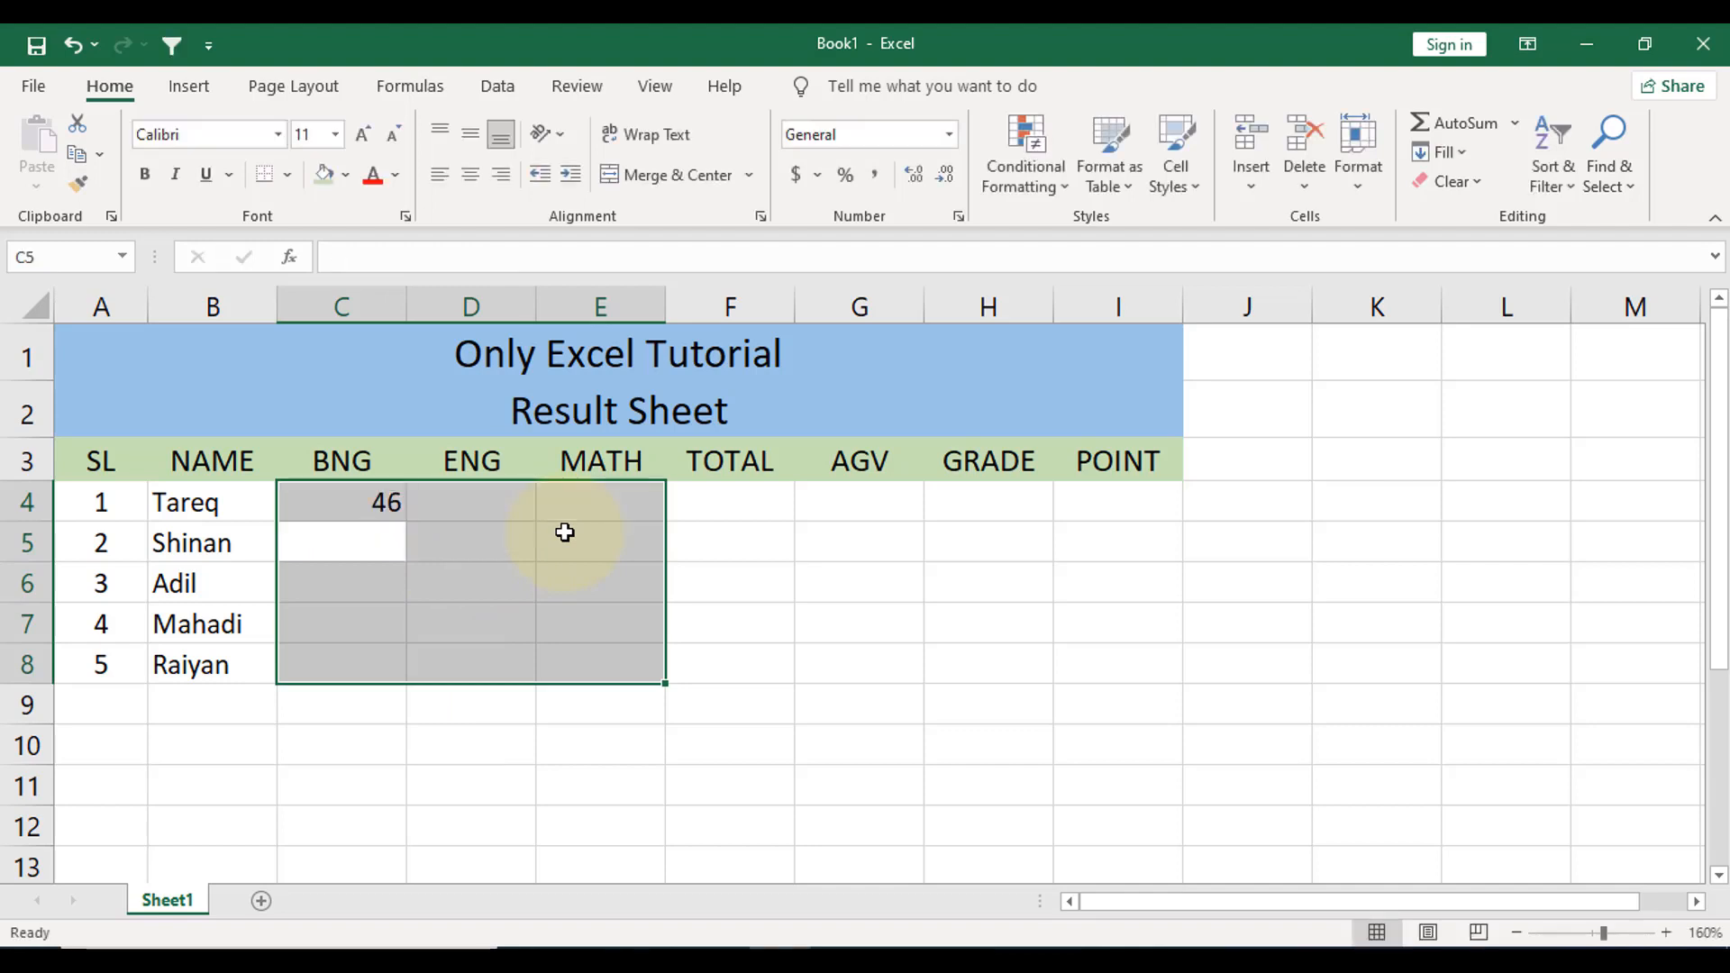
Fill the random-mark formula across and down through C4:E8, and recalculate the marks twice.
key("ctrl+r")
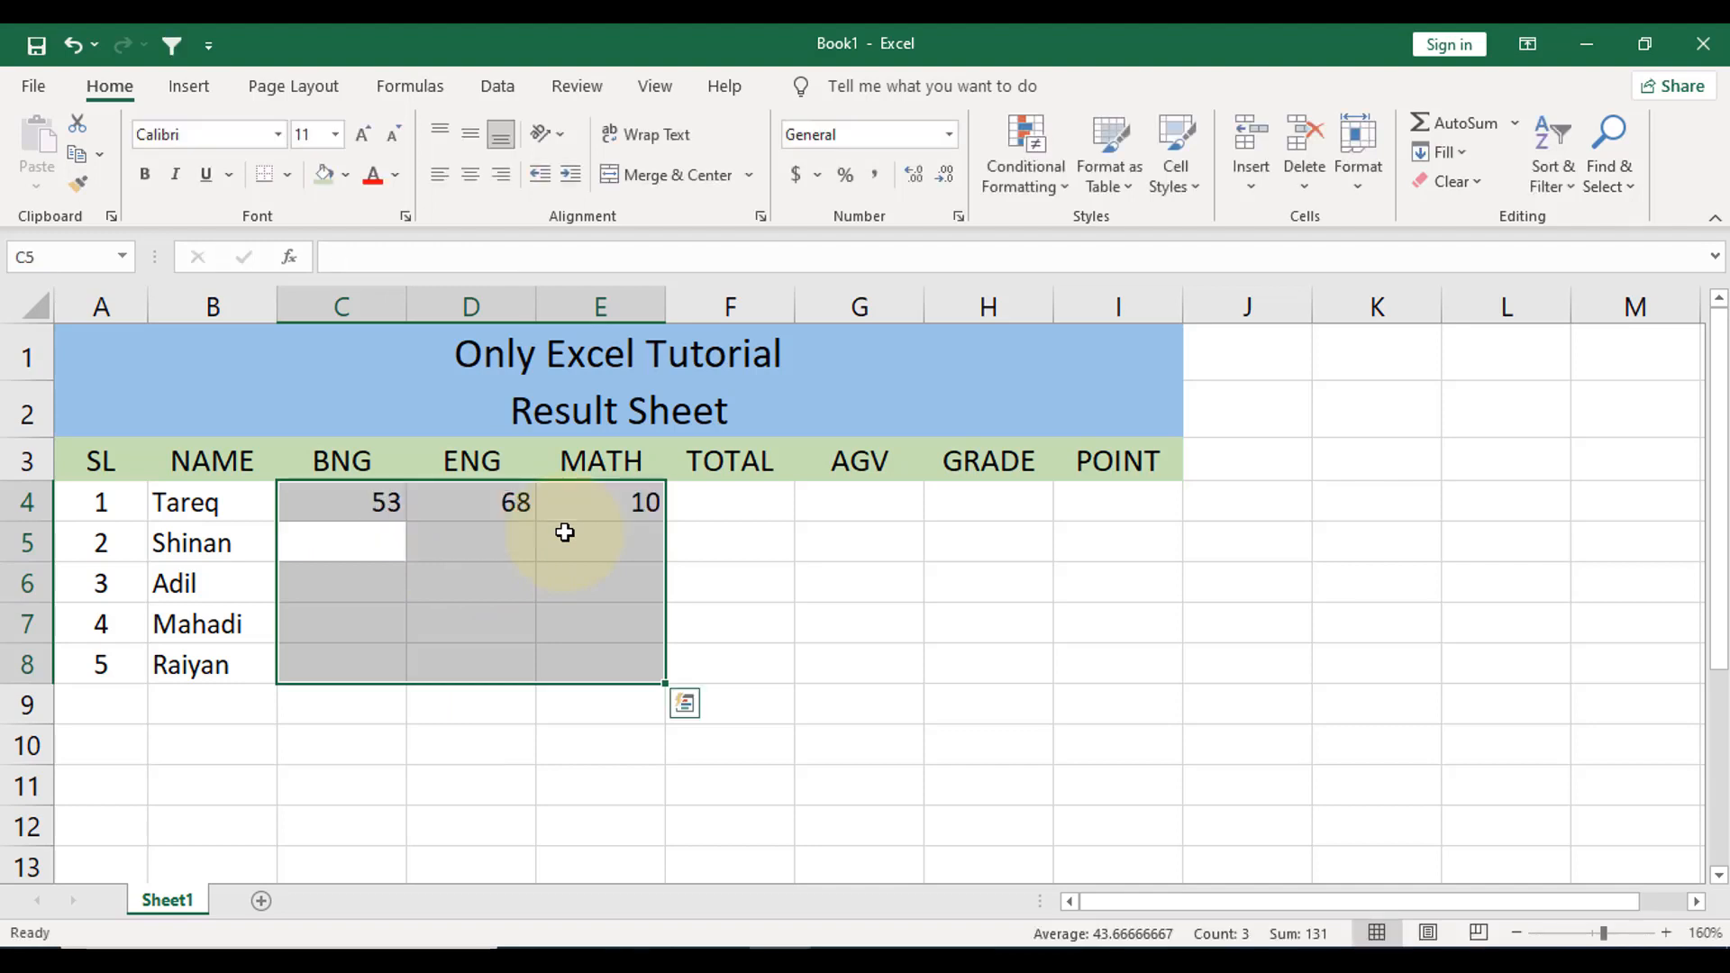
key("ctrl+d")
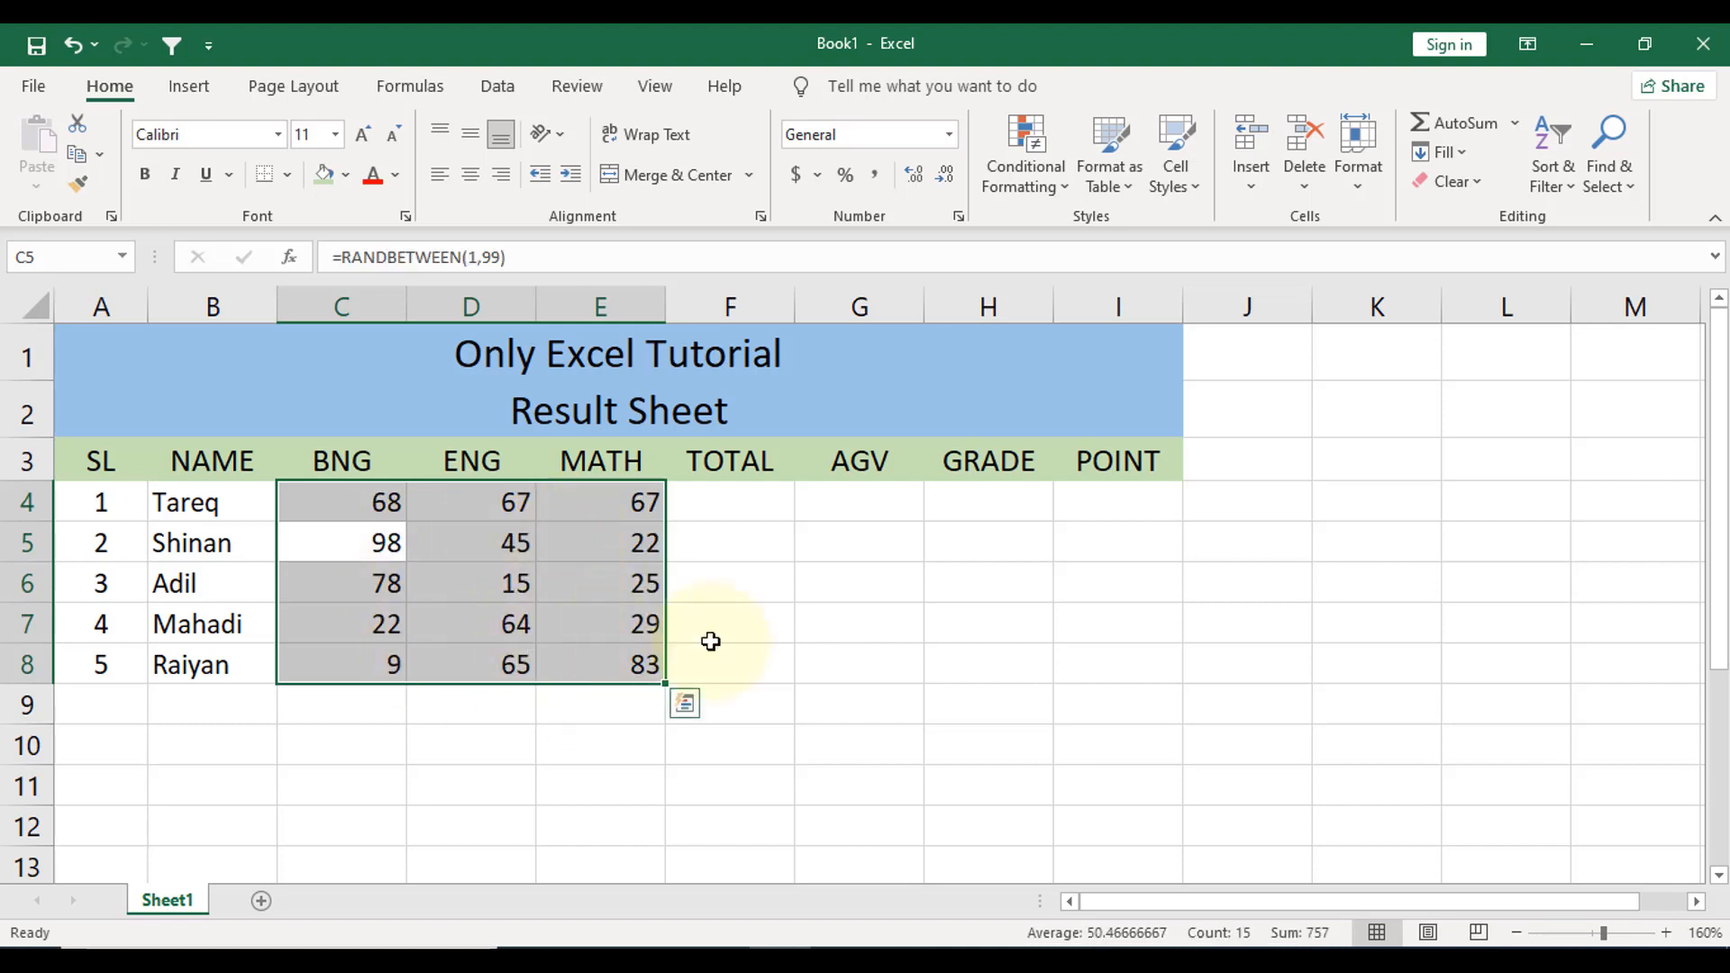
key("F9")
key("F9")
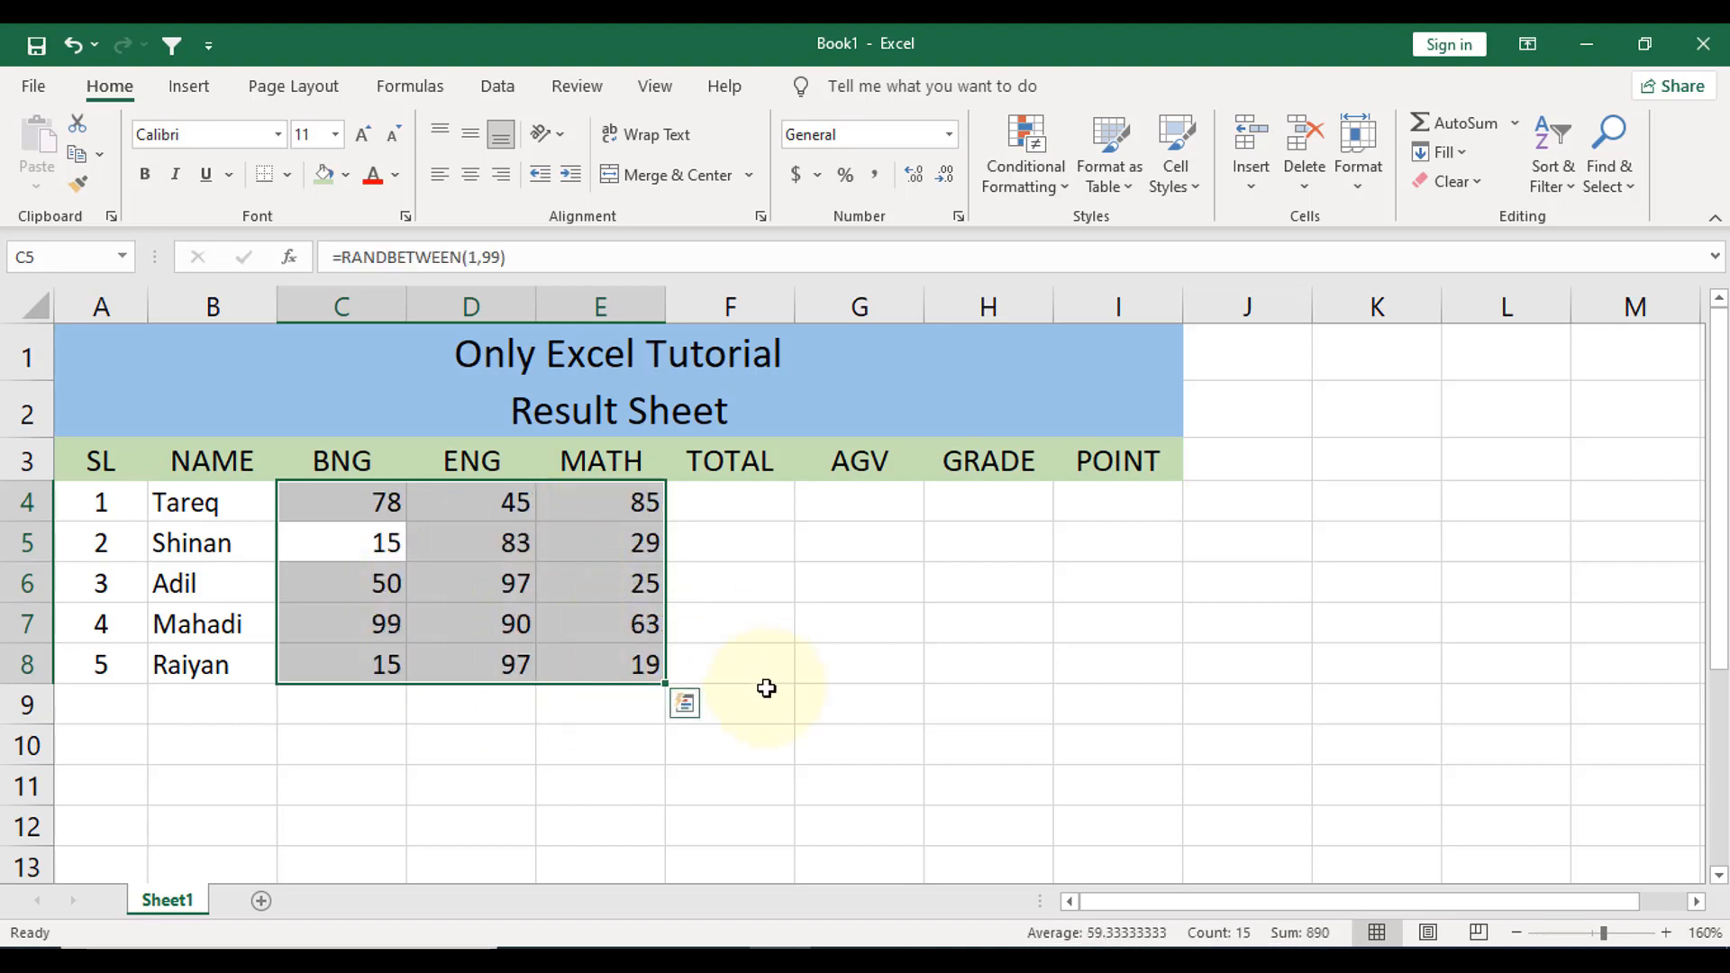
Replace the random formulas in C4:E8 with fixed values by copying the range and pasting it in place as values only.
left_click(84, 156)
left_click(41, 177)
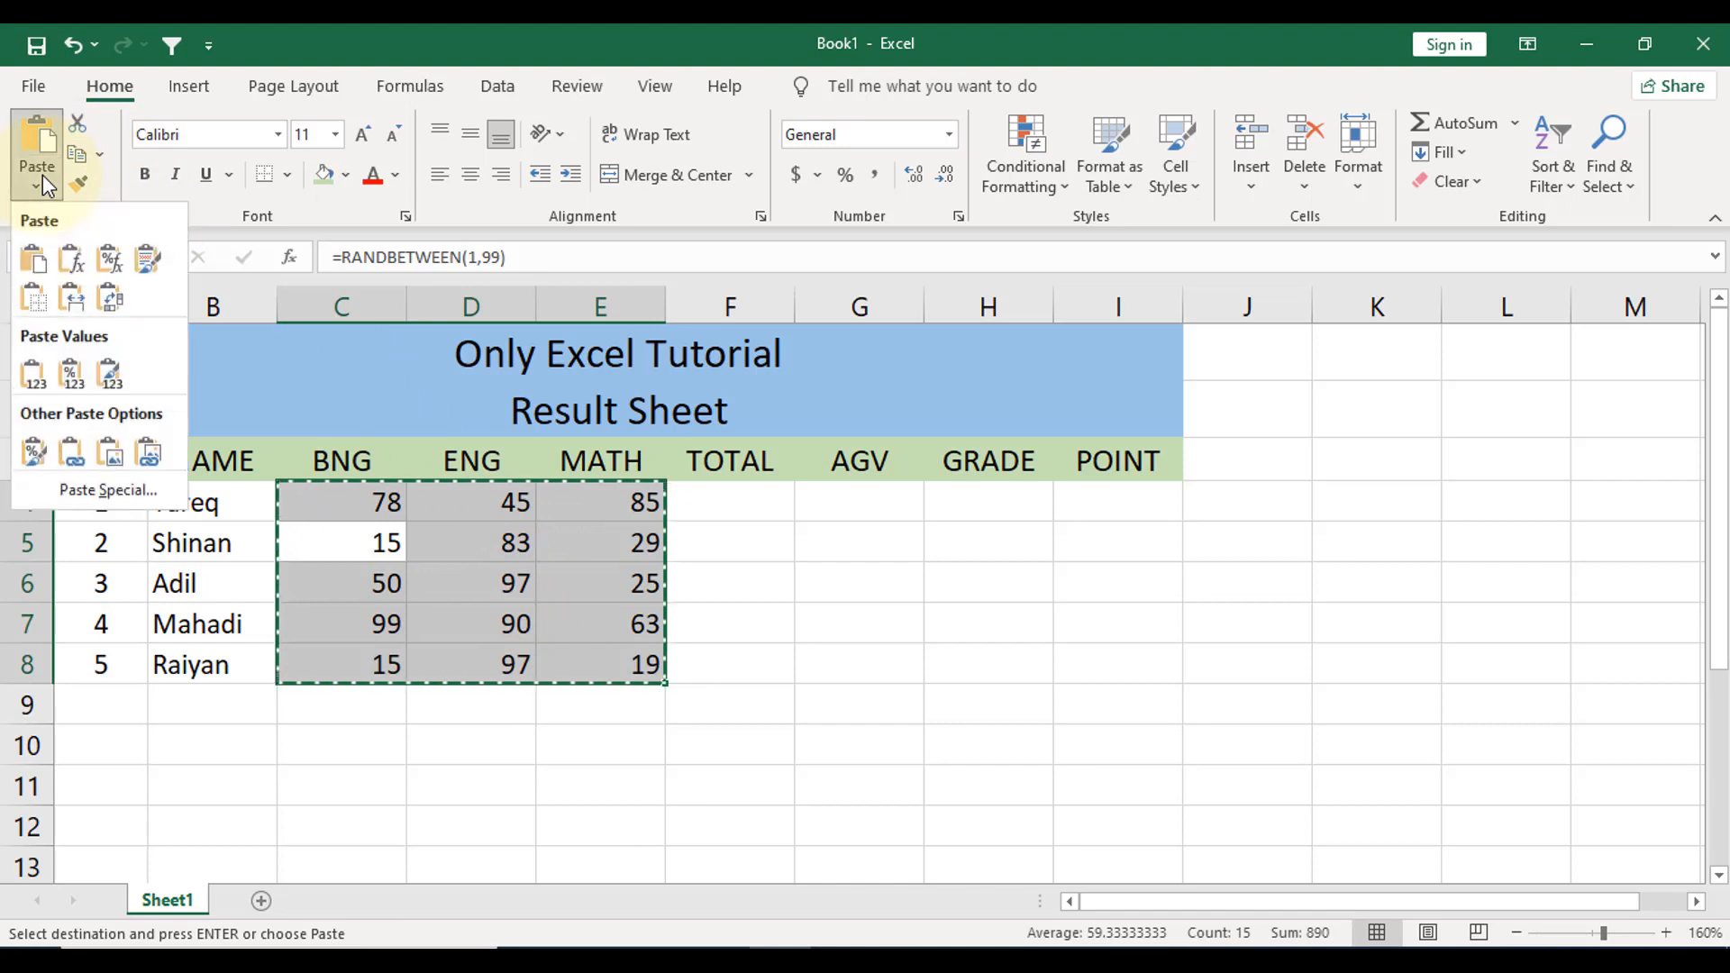
left_click(34, 381)
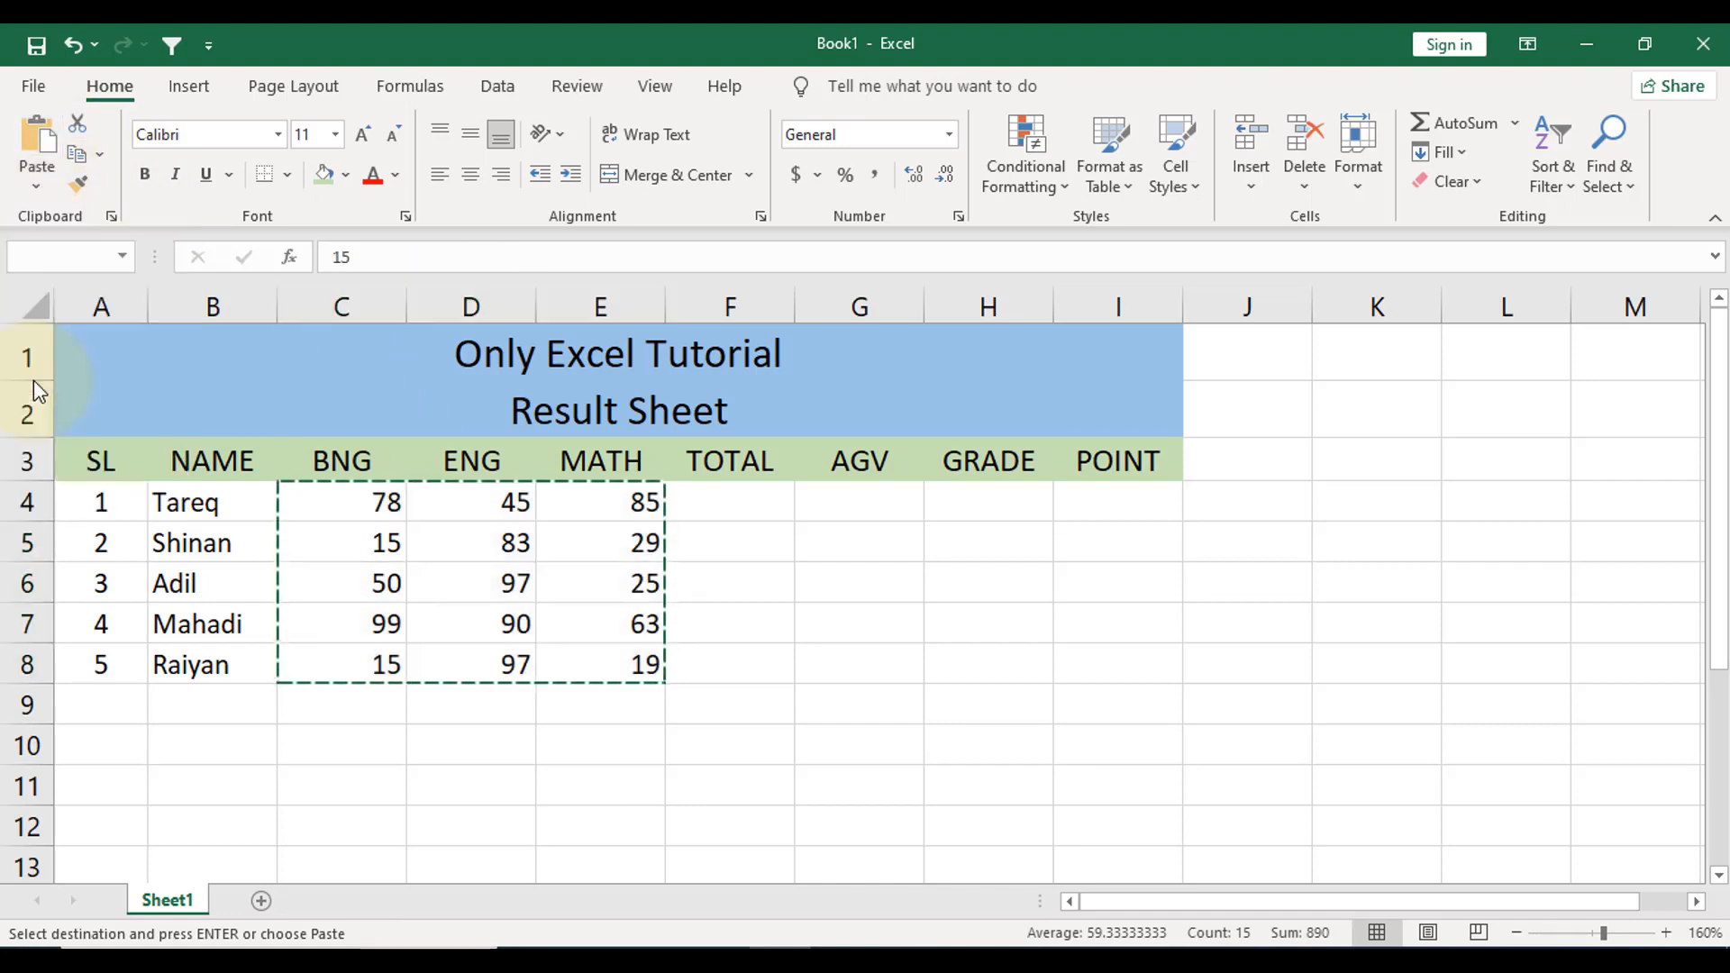
left_click(735, 525)
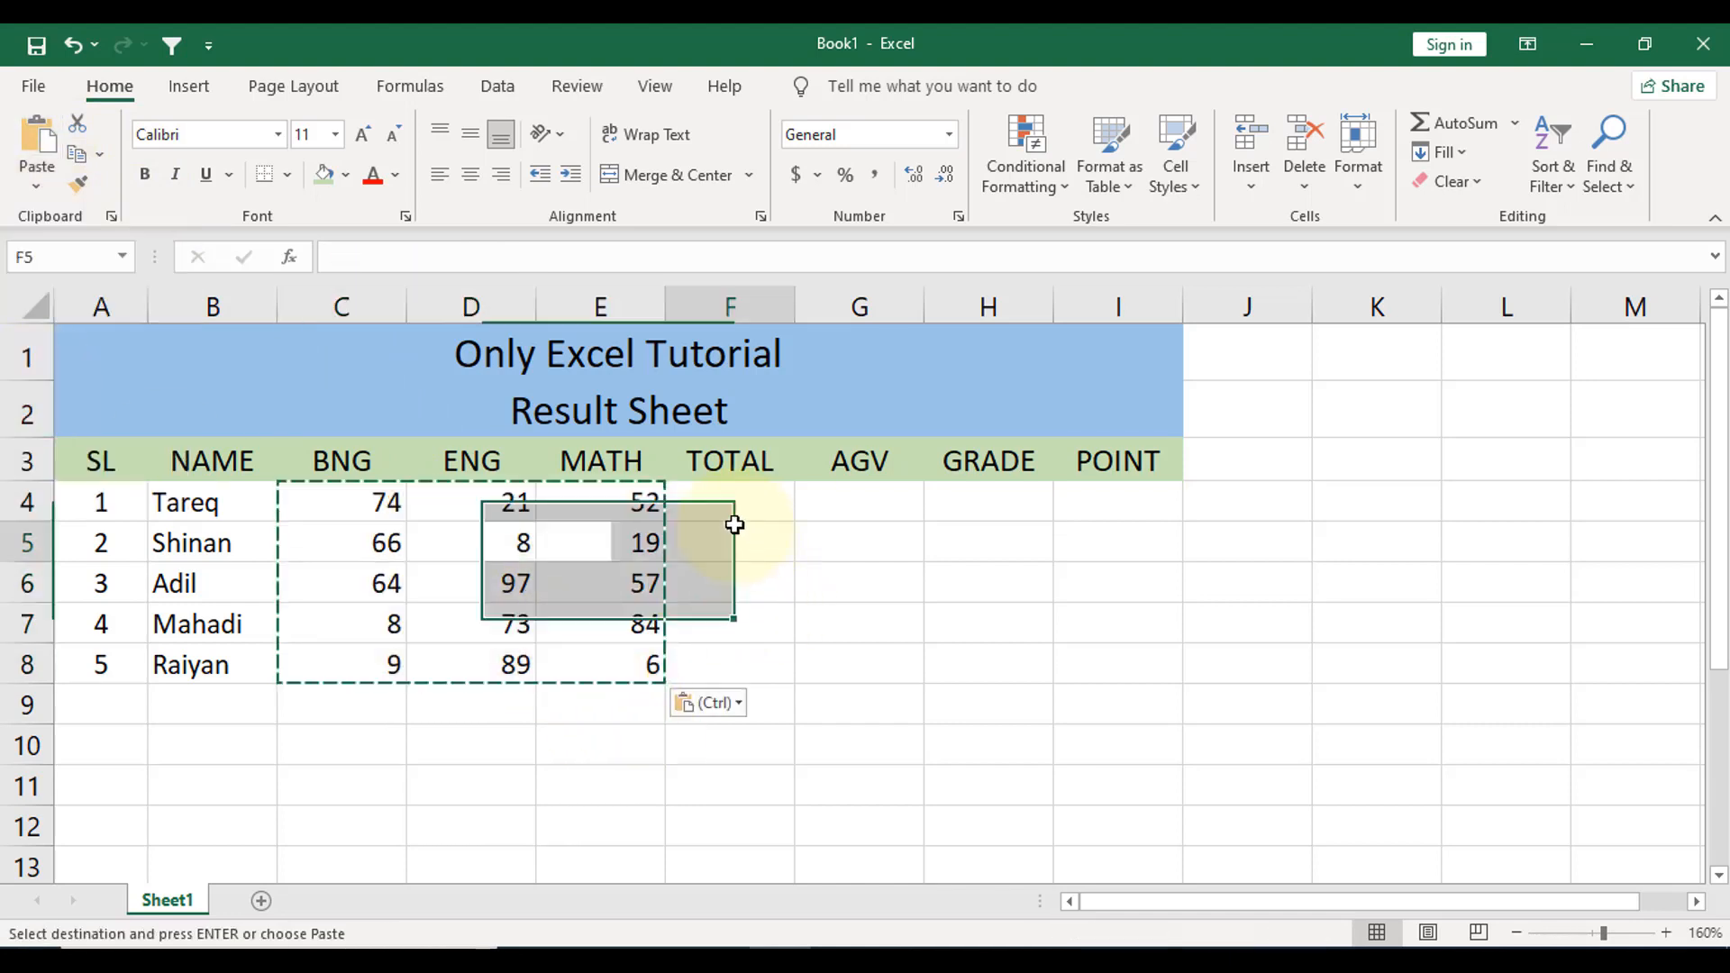
left_click(467, 618)
Change the marks in D5 to 35, C7 to 45, C8 to 56 and E8 to 45.
left_click(484, 544)
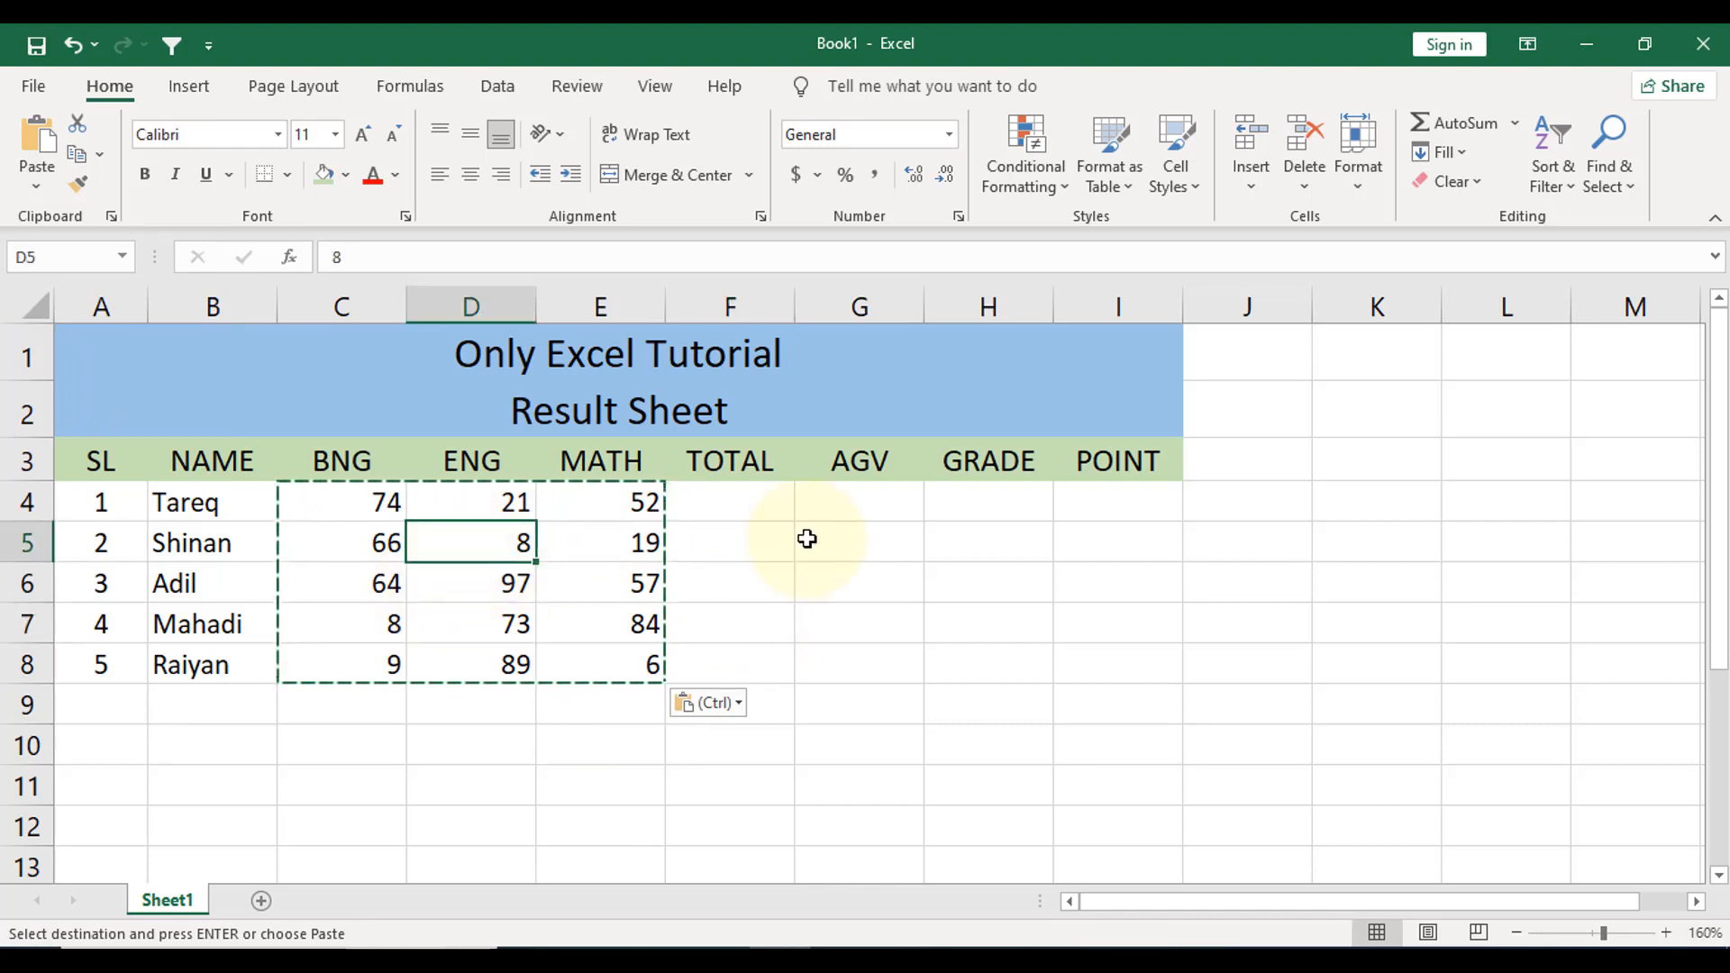
type("35")
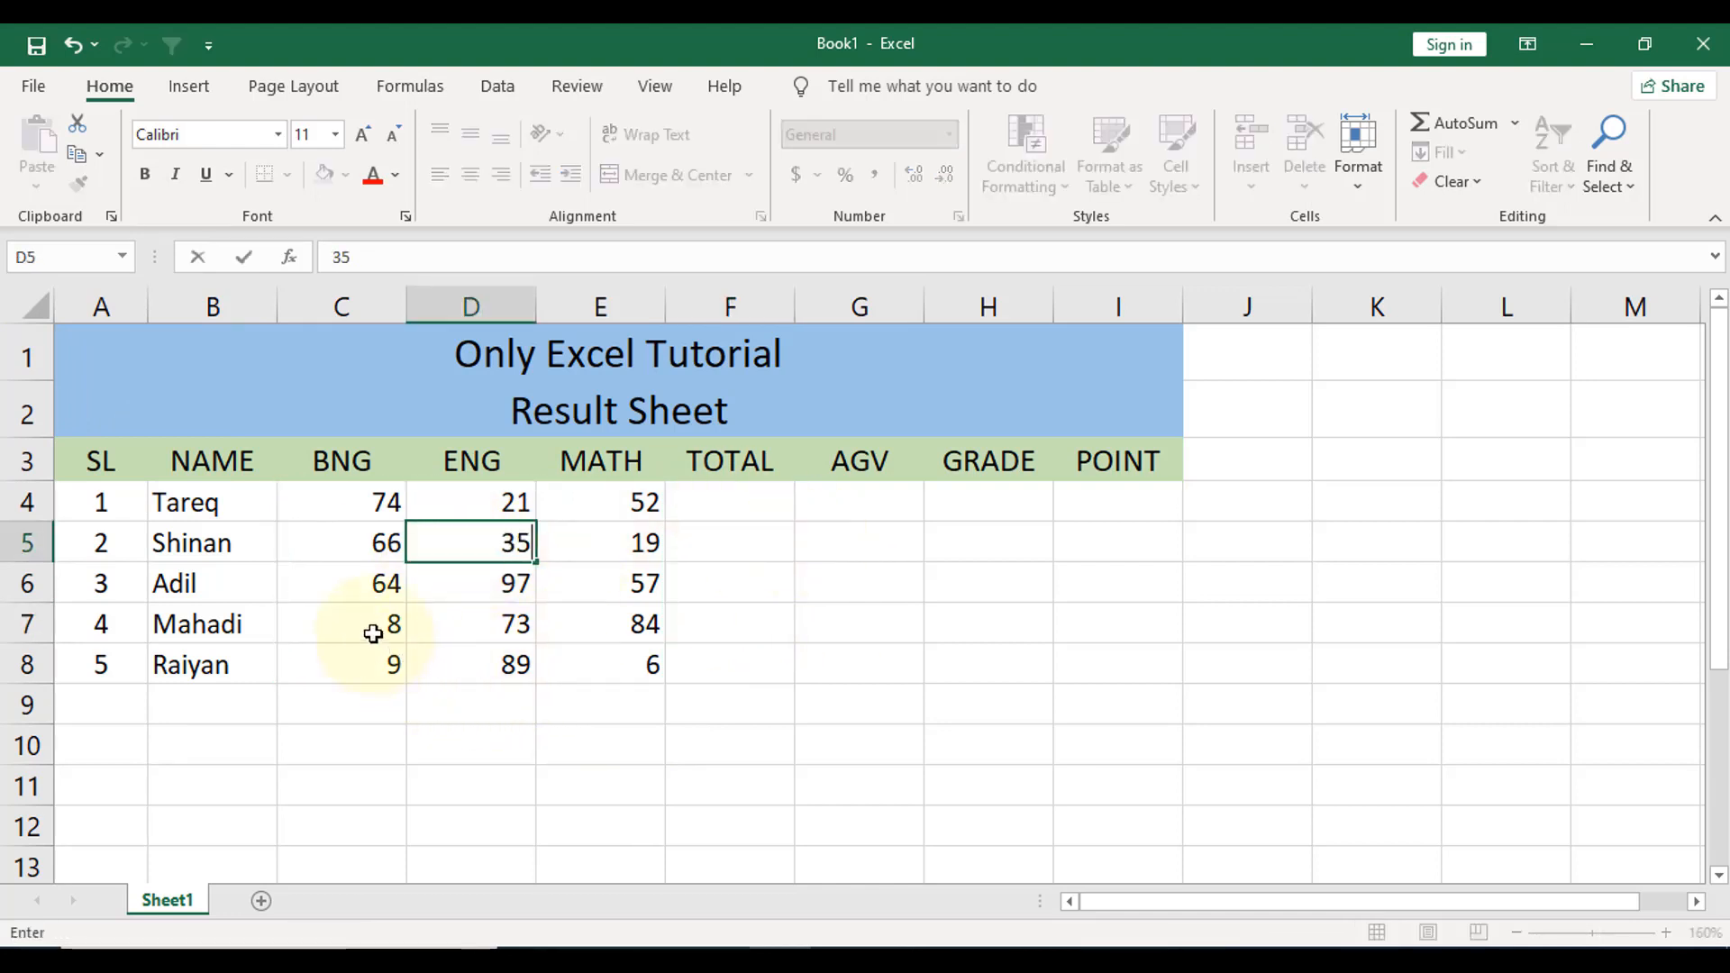
left_click(373, 634)
type("45")
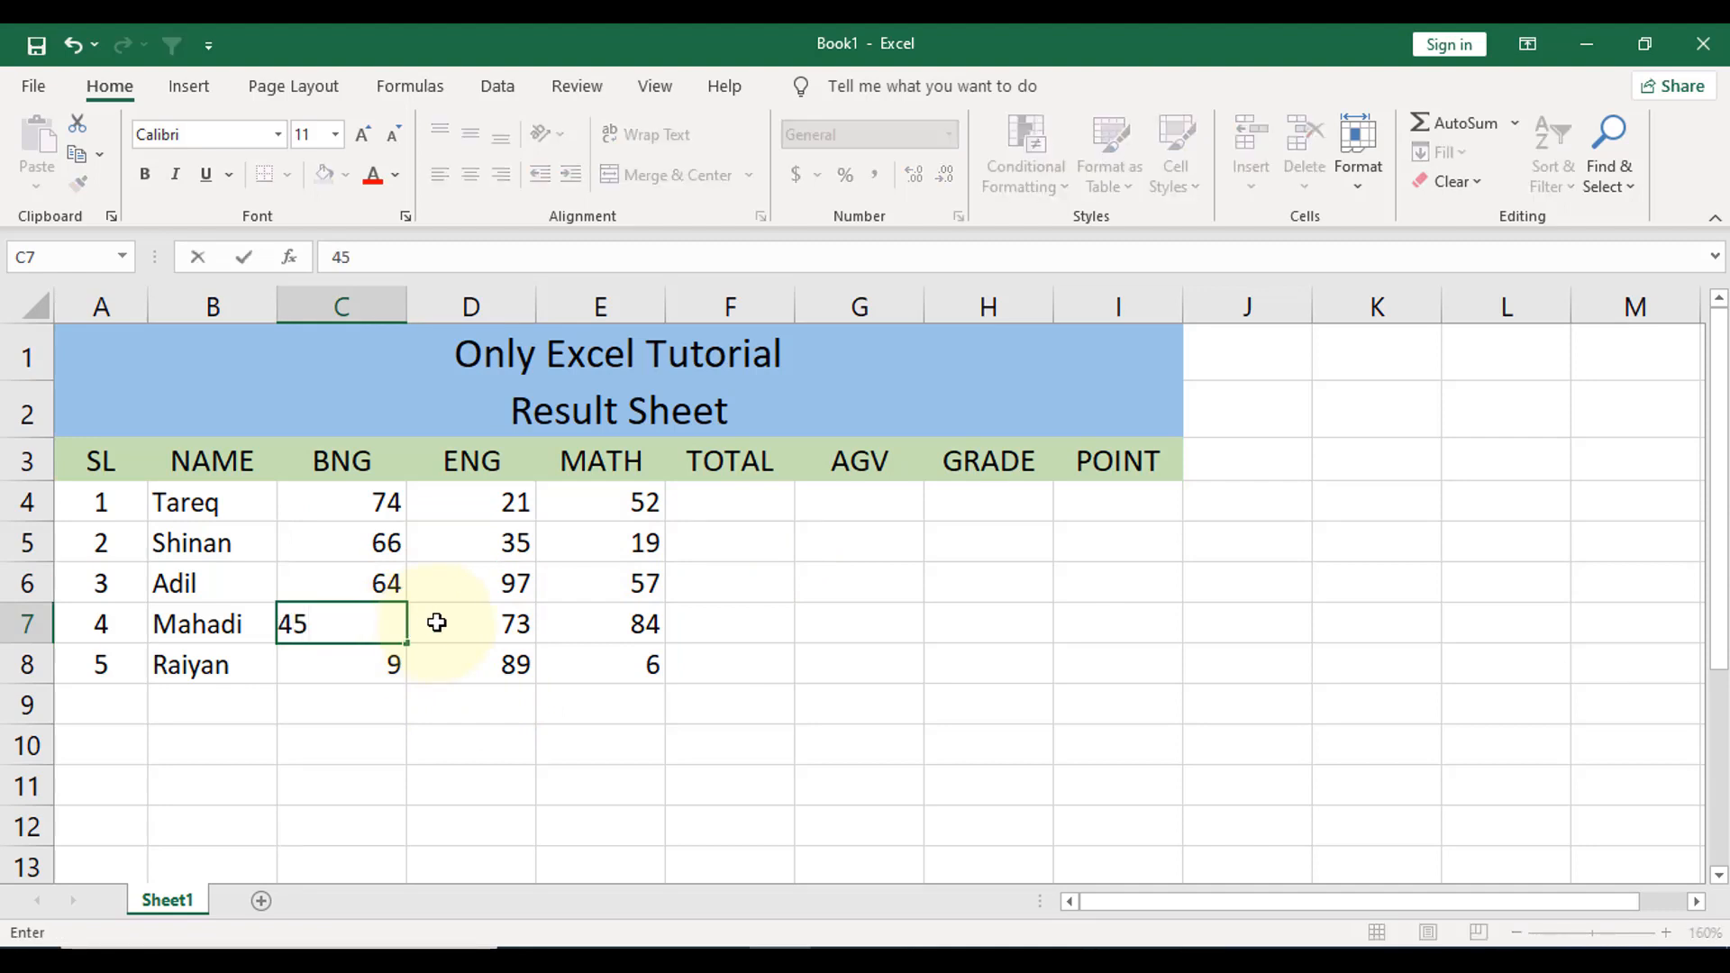
left_click(374, 669)
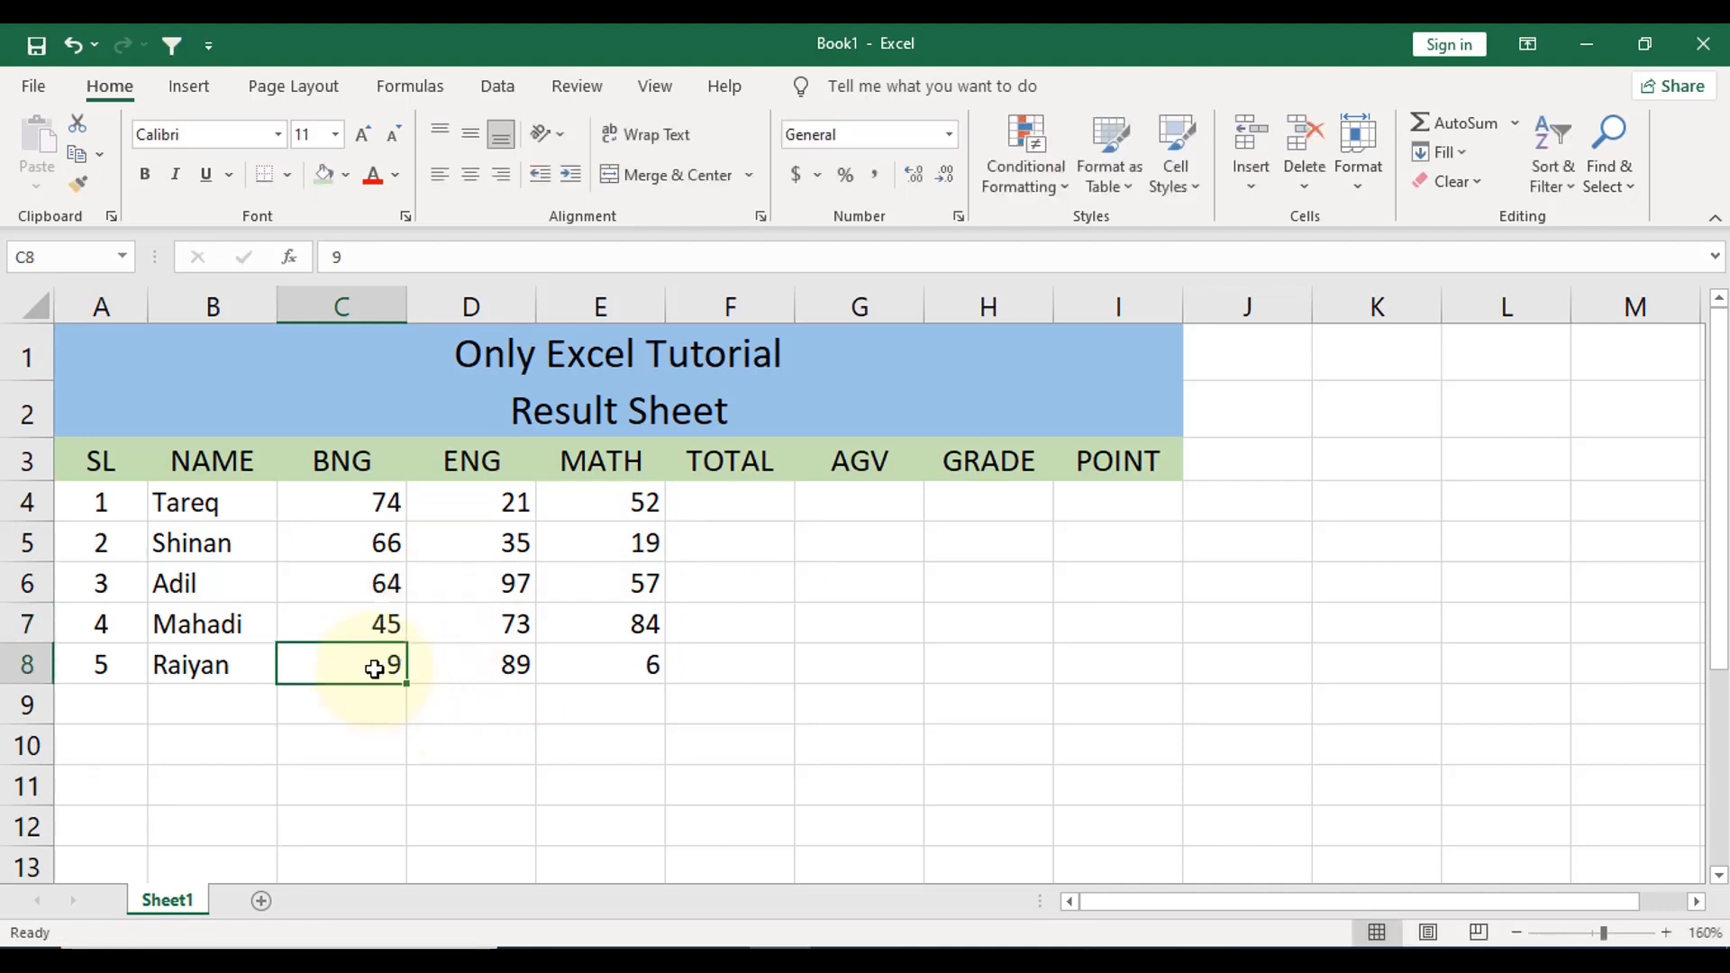
type("56")
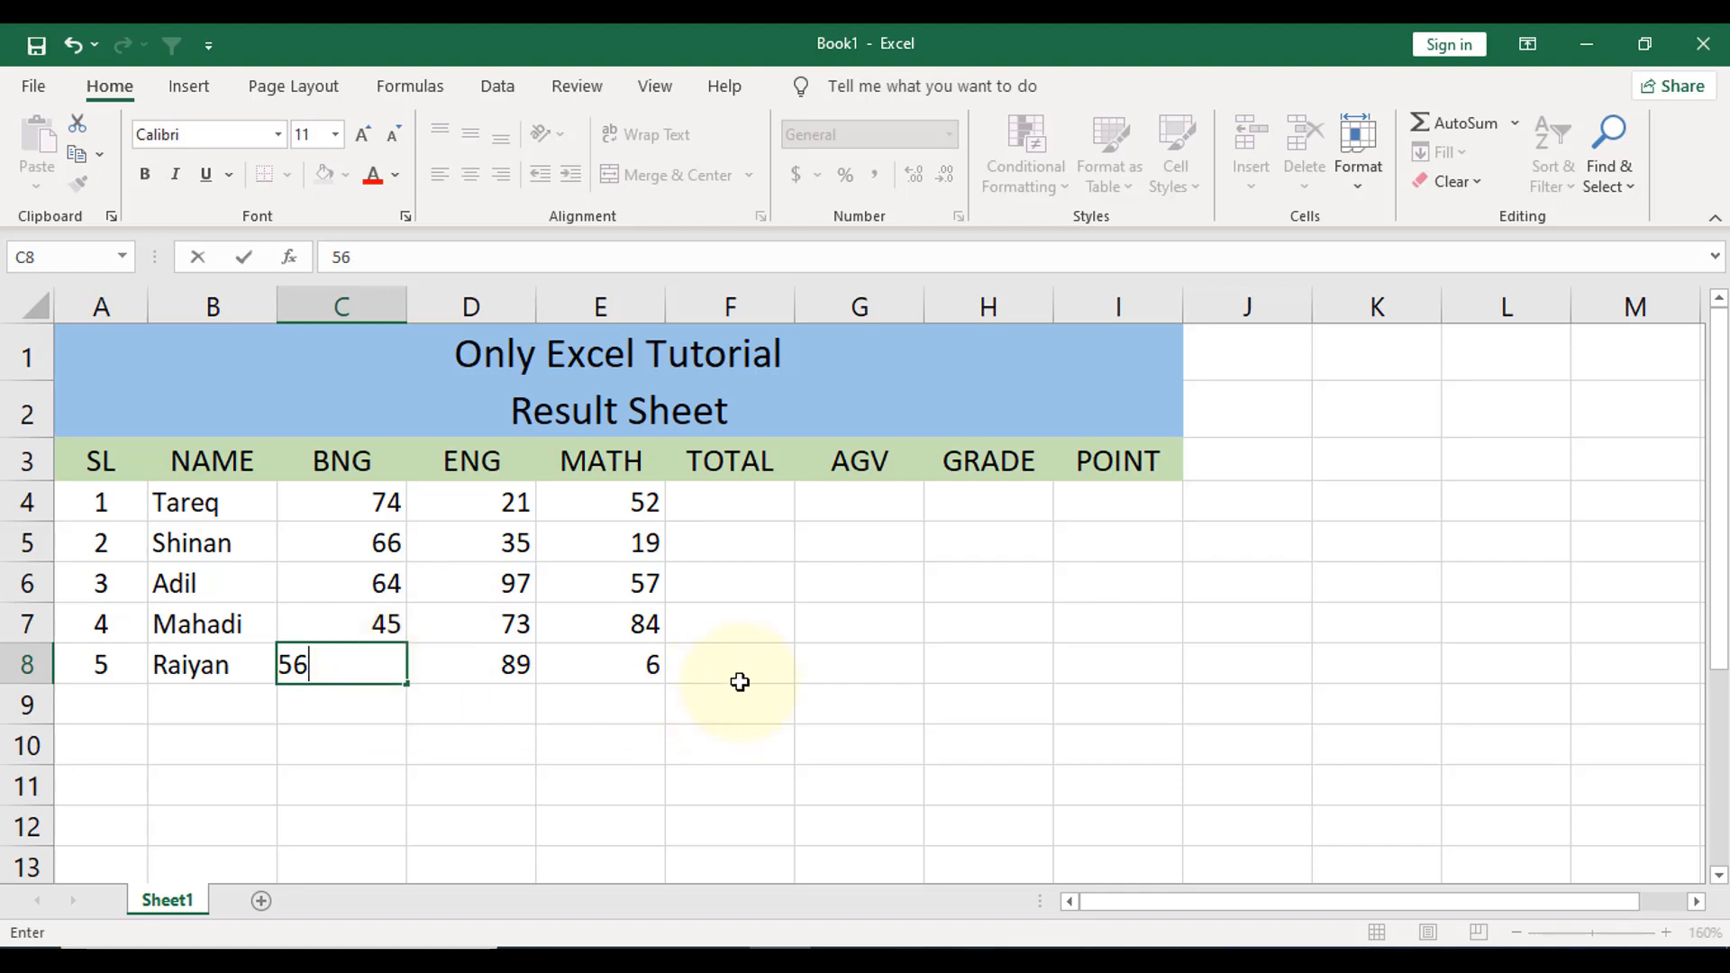
left_click(737, 681)
left_click(624, 673)
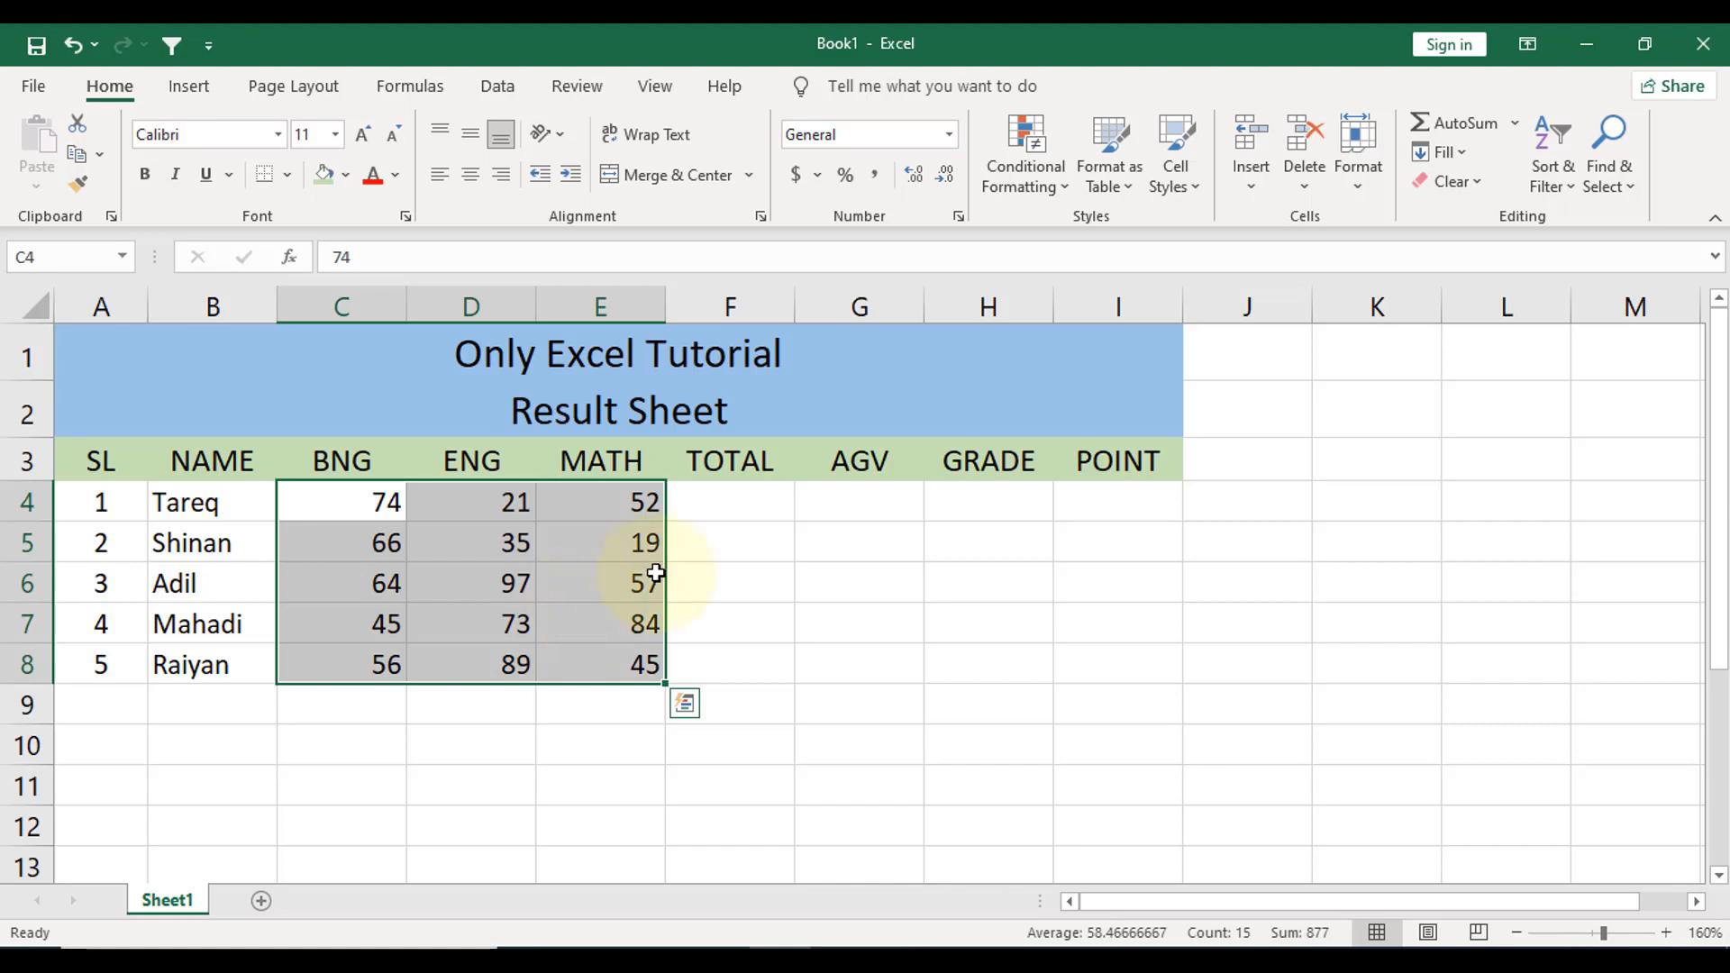
Fill the TOTAL column F4:F8 with each student's sum of the three subject marks using AutoSum.
left_click(760, 503)
left_click_drag(338, 512, 722, 672)
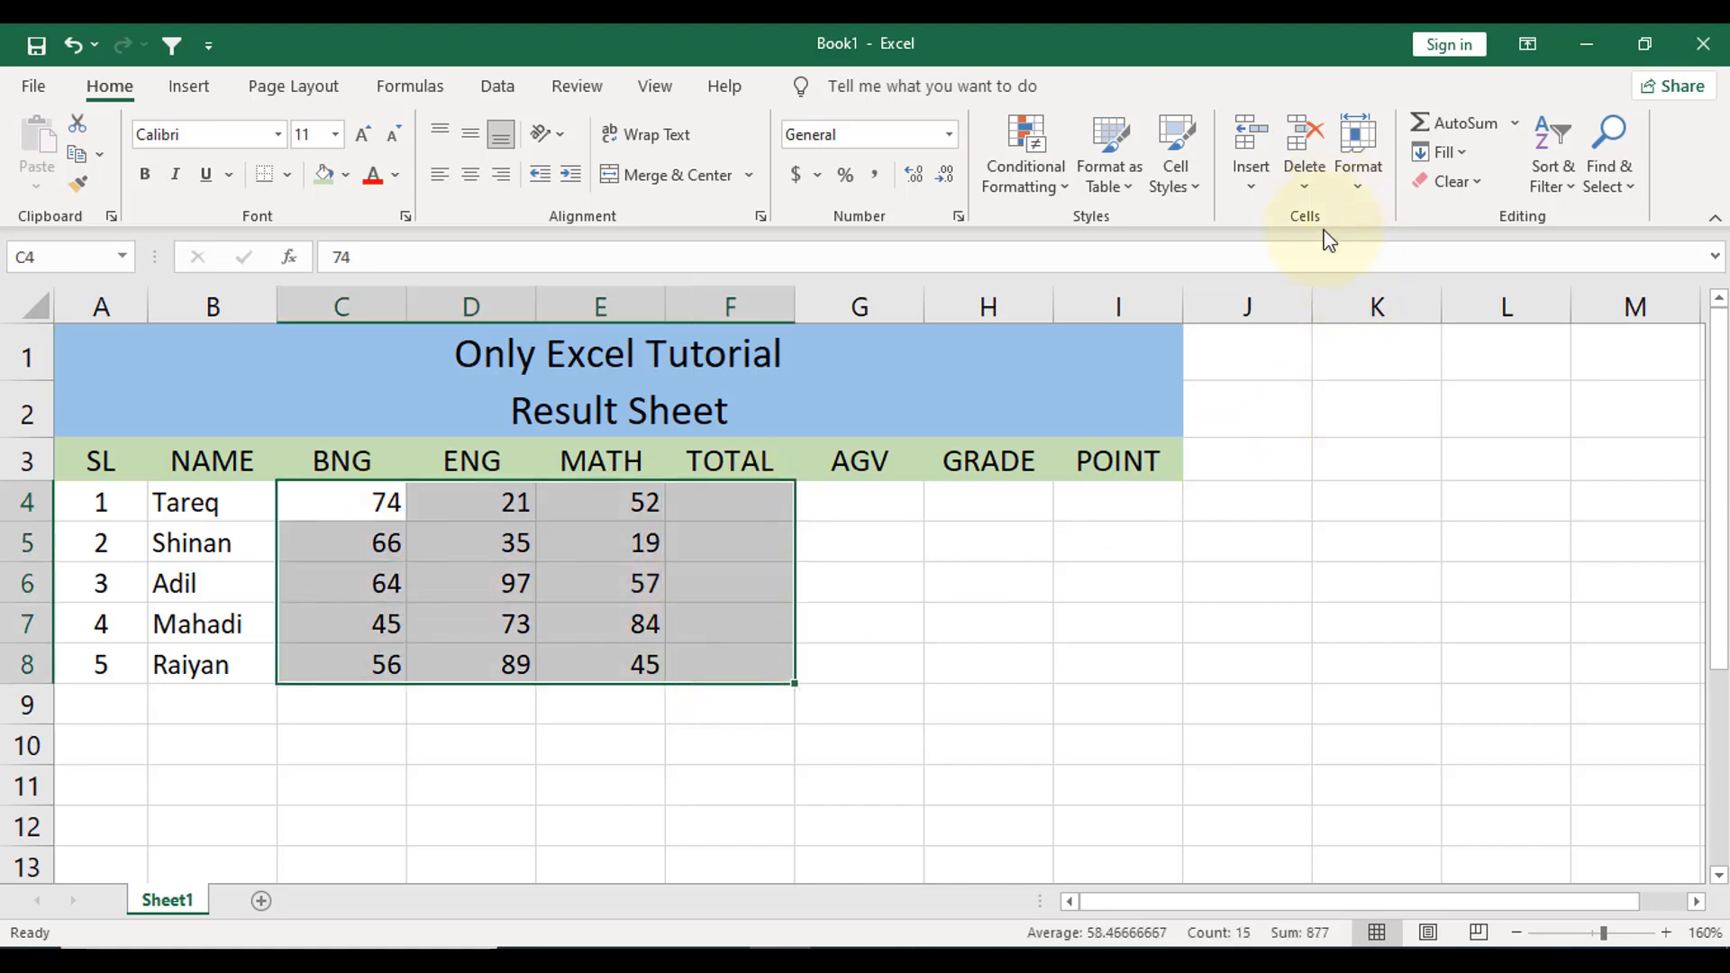
left_click(1447, 124)
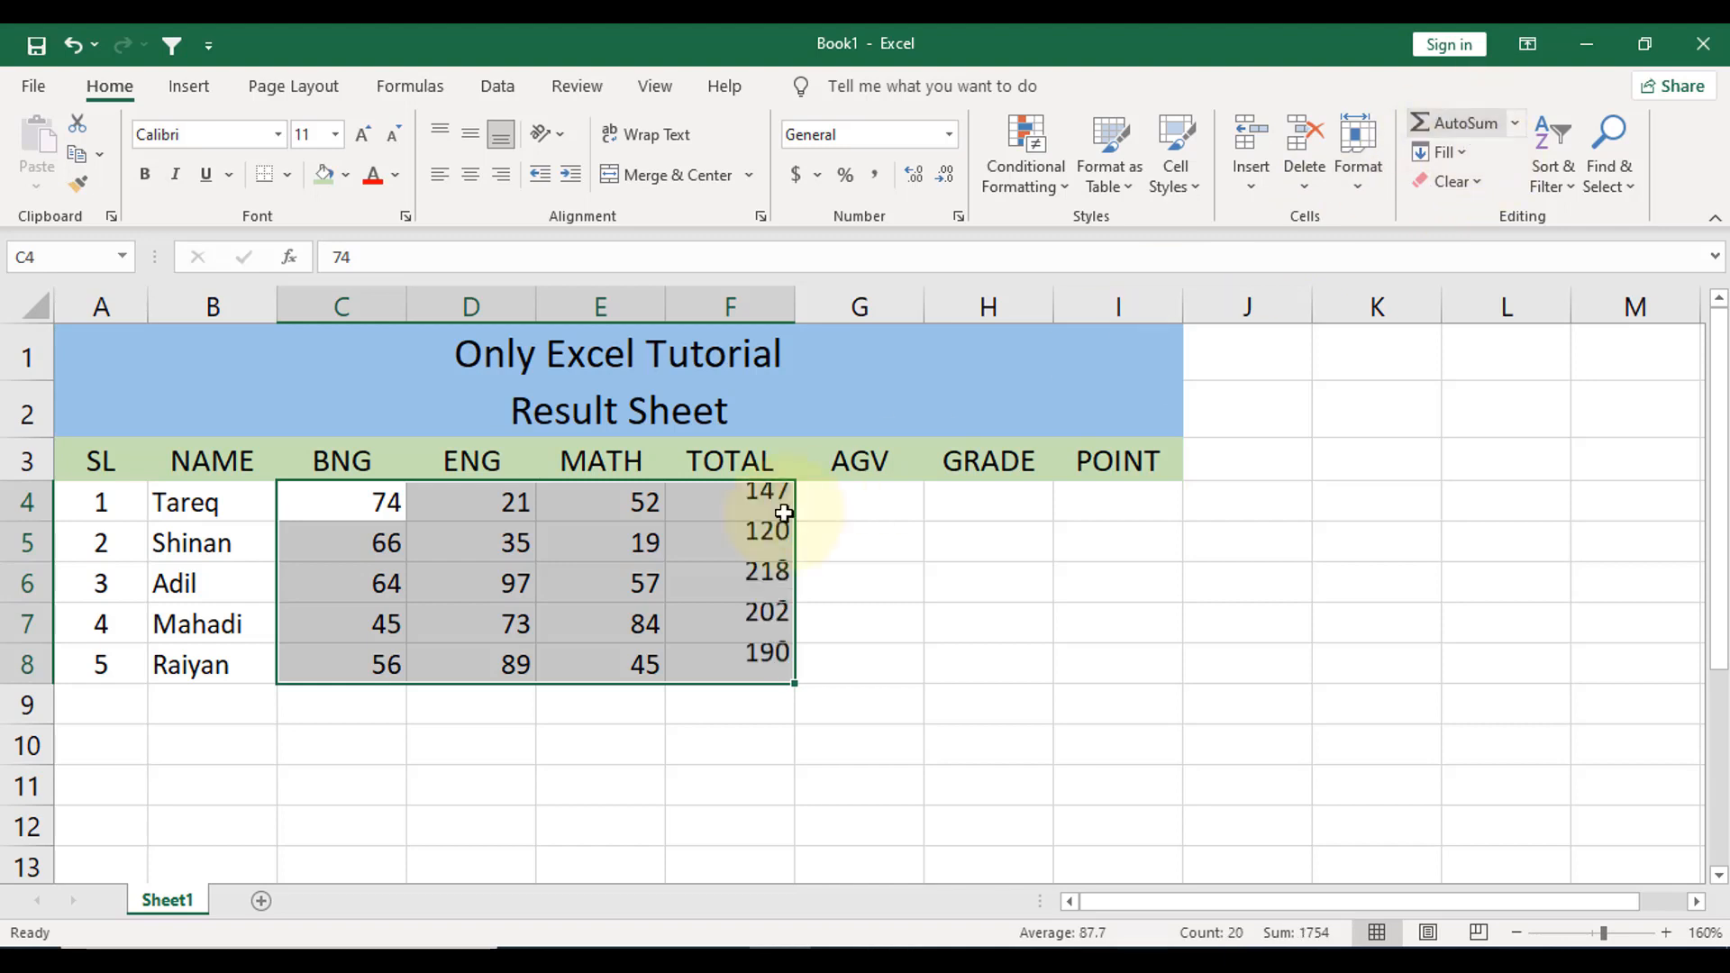
Enter =F4/300*100 in AGV cell G4 and copy the formula down through G8.
left_click(882, 501)
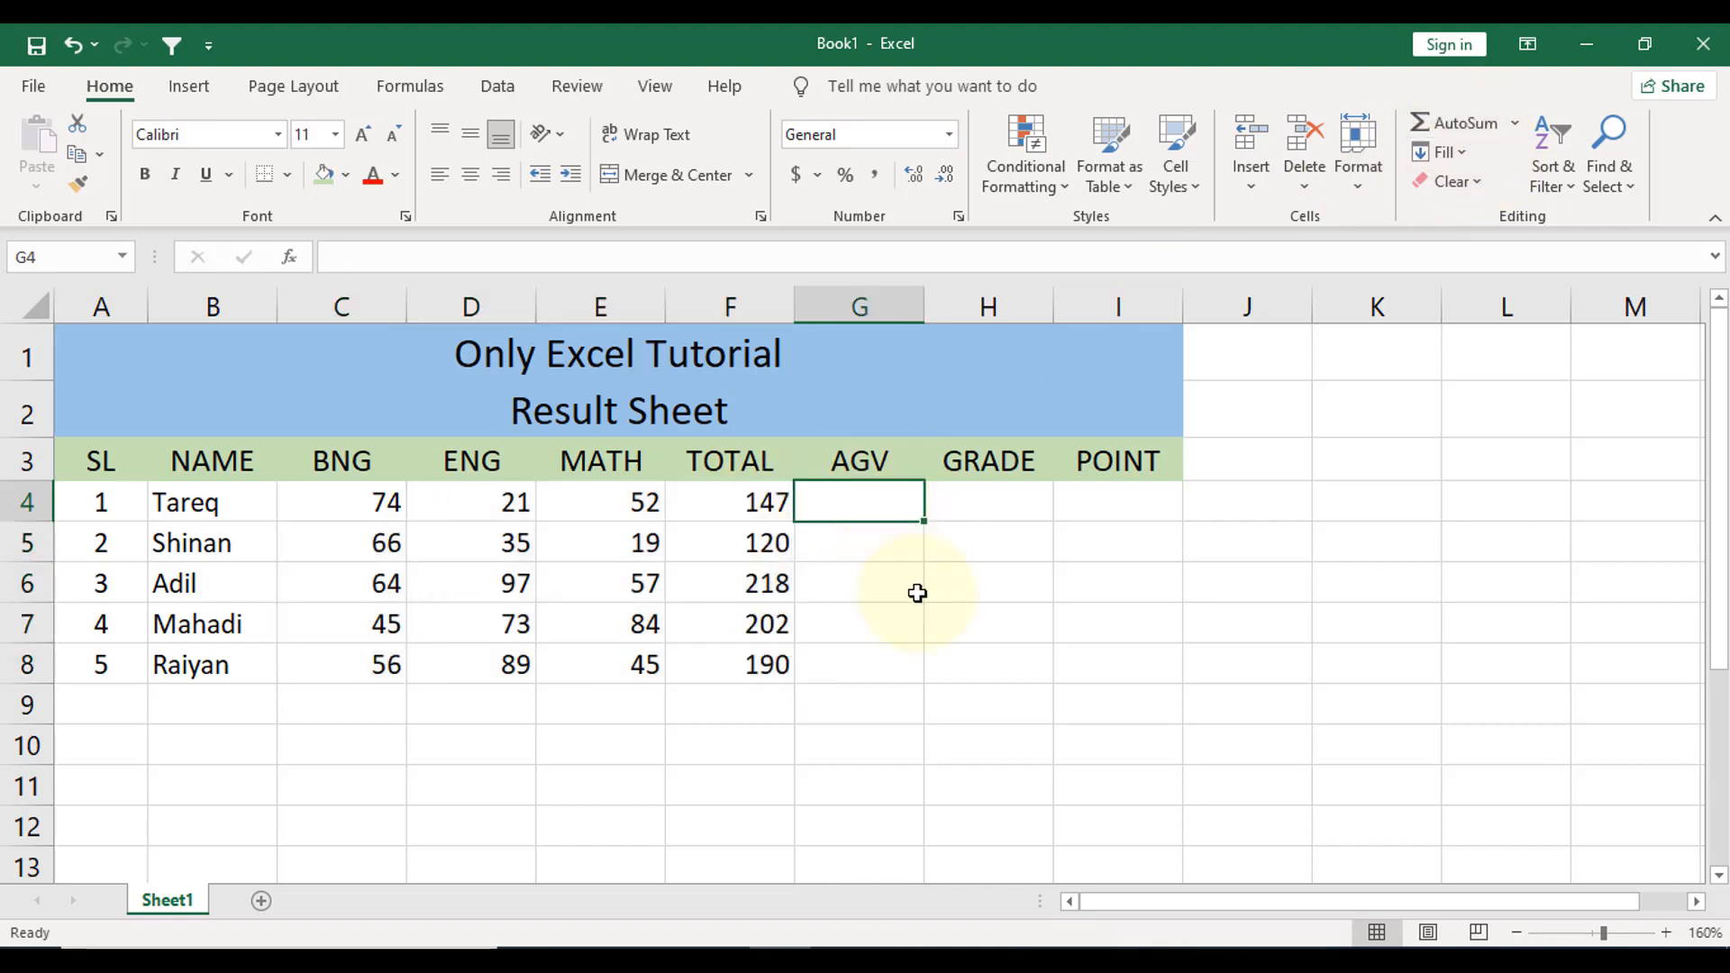
type("=")
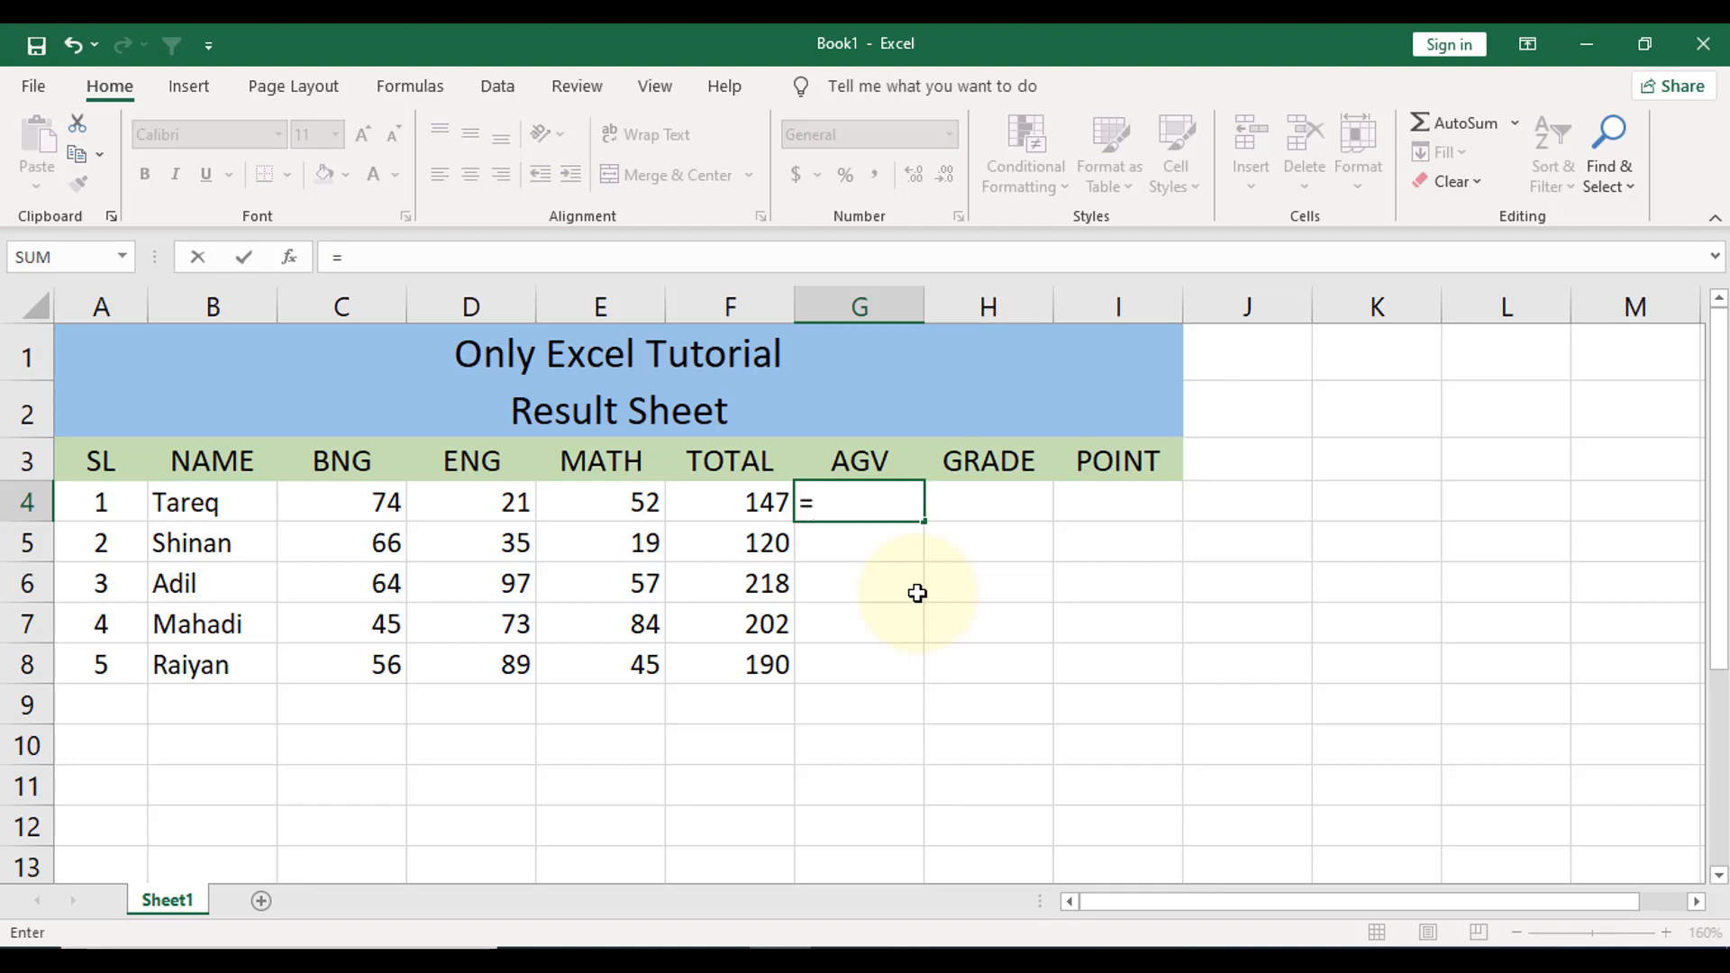
left_click(739, 505)
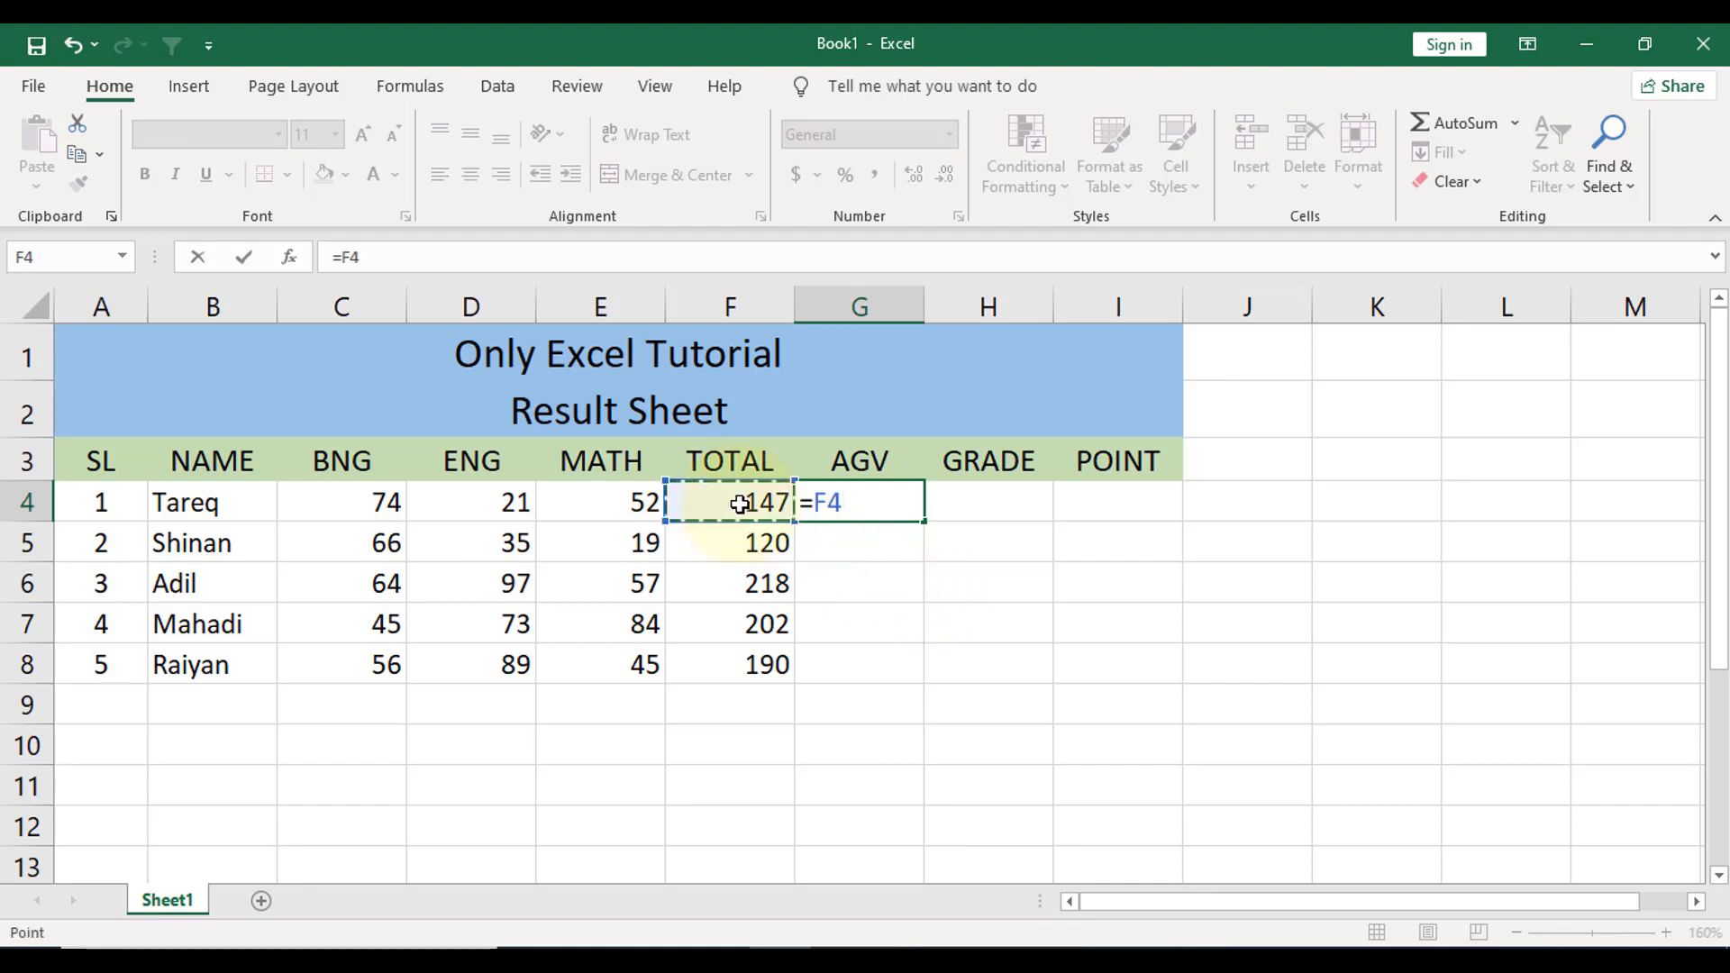
type("/")
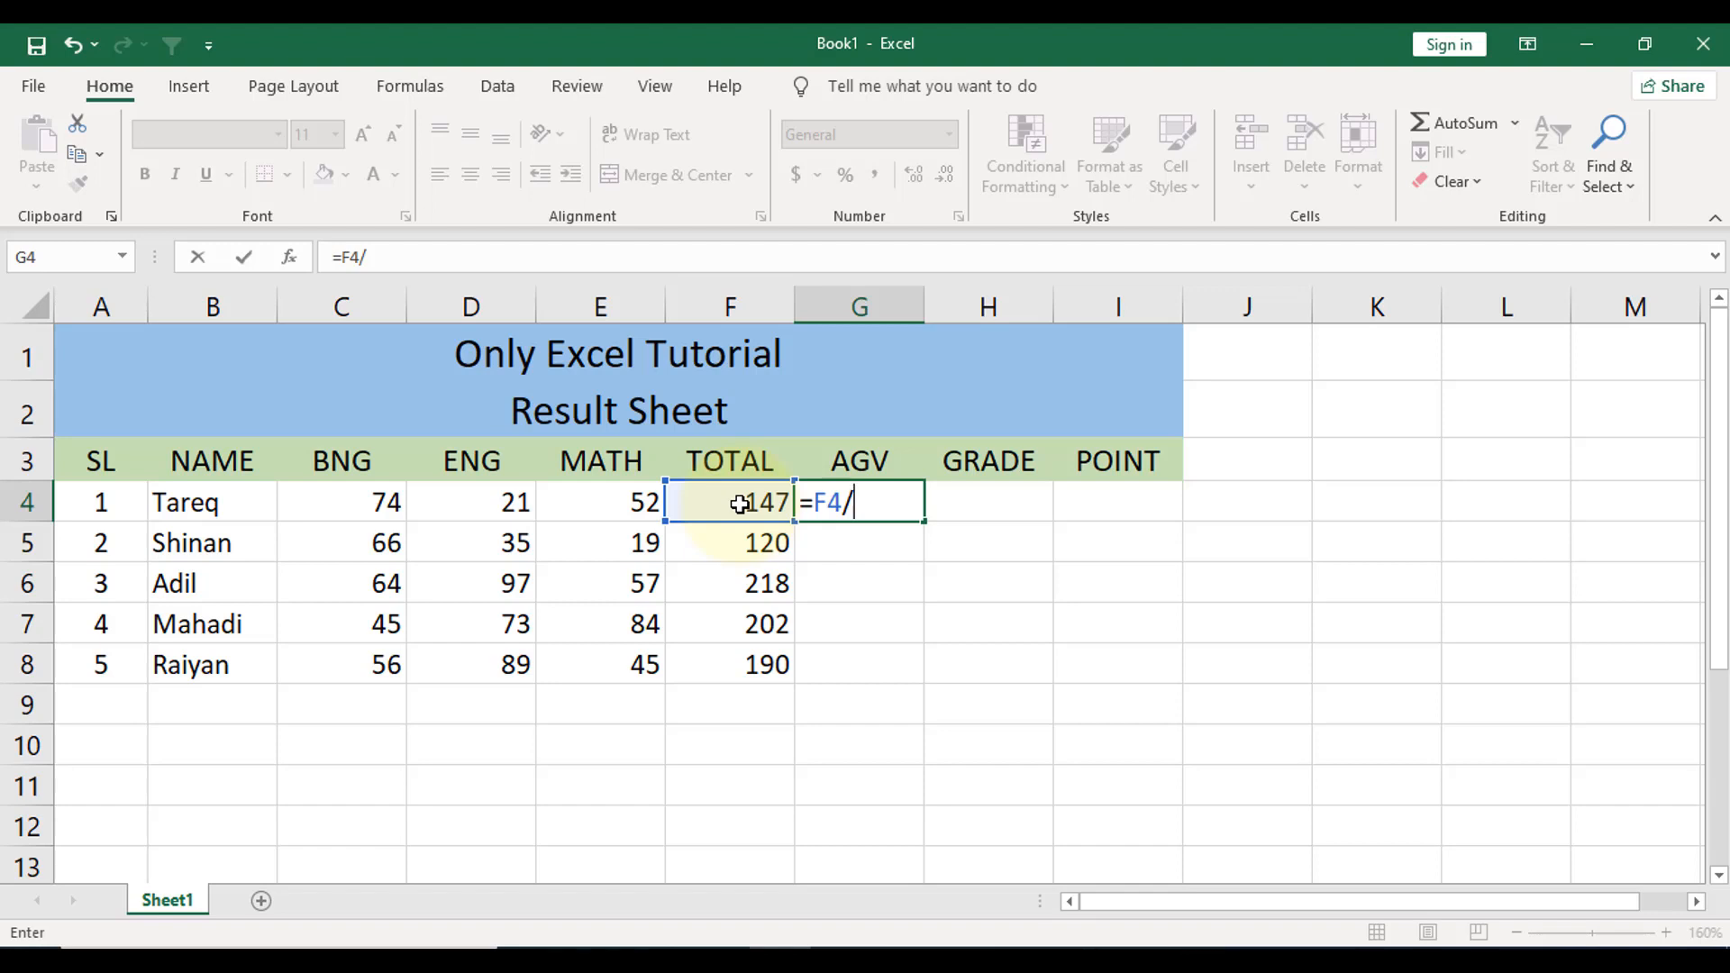
type("300*100")
key("Return")
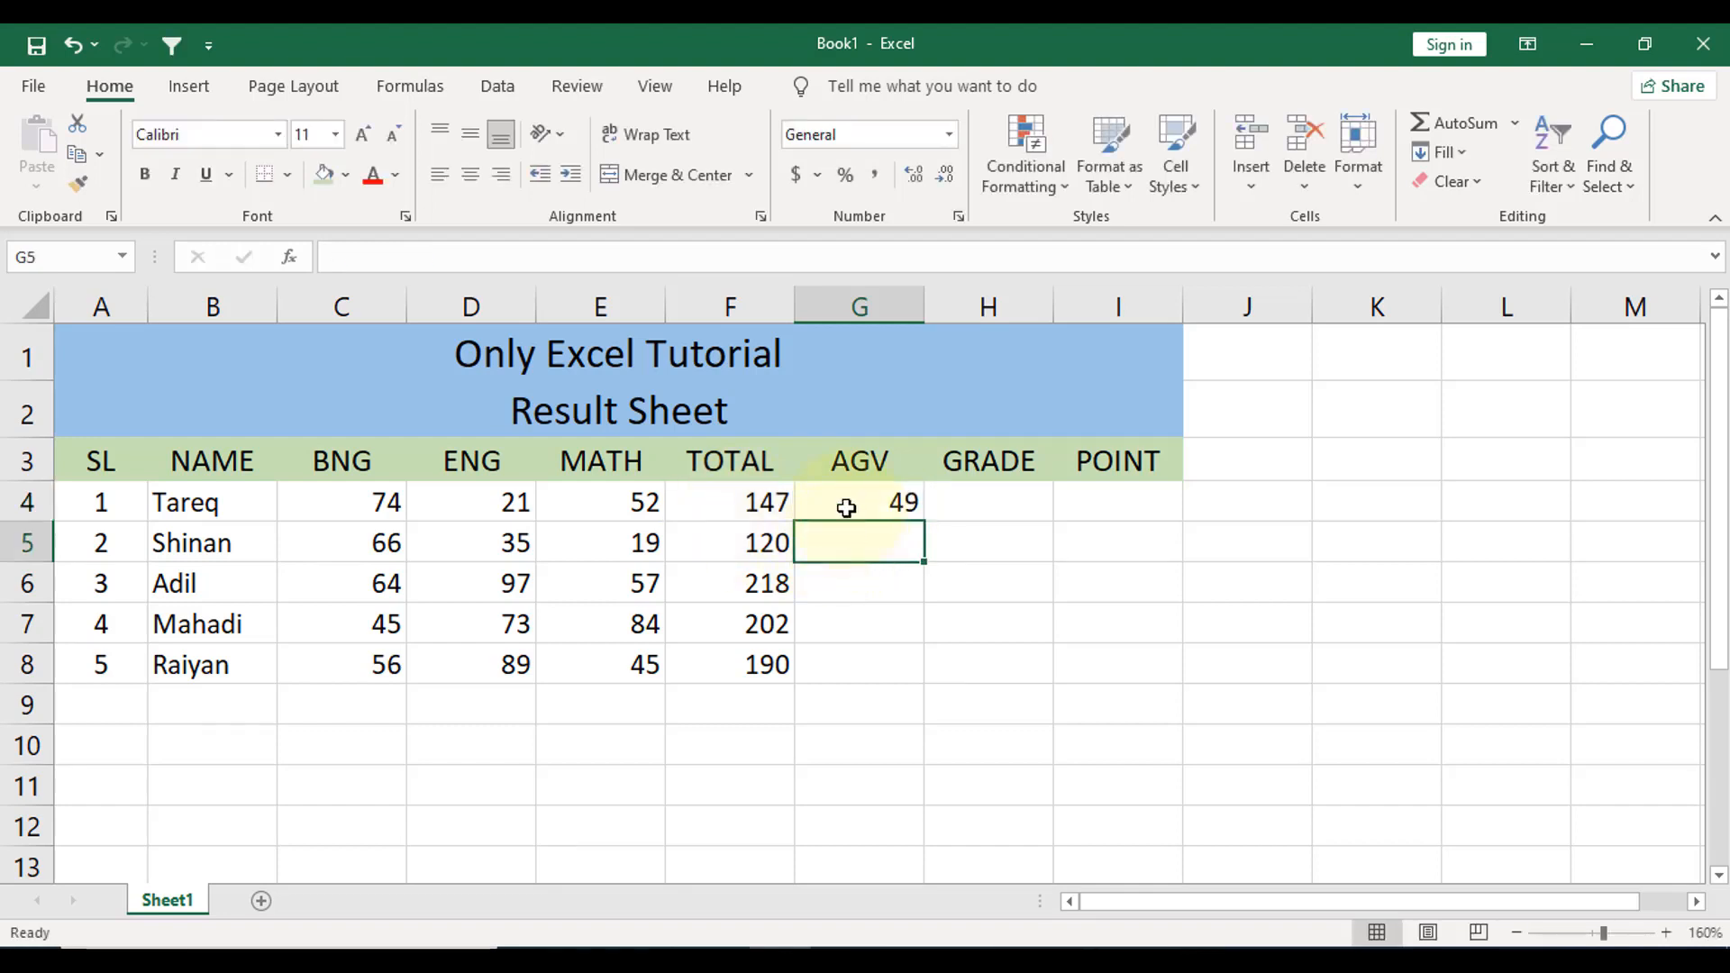
left_click(849, 503)
left_click_drag(928, 519, 869, 665)
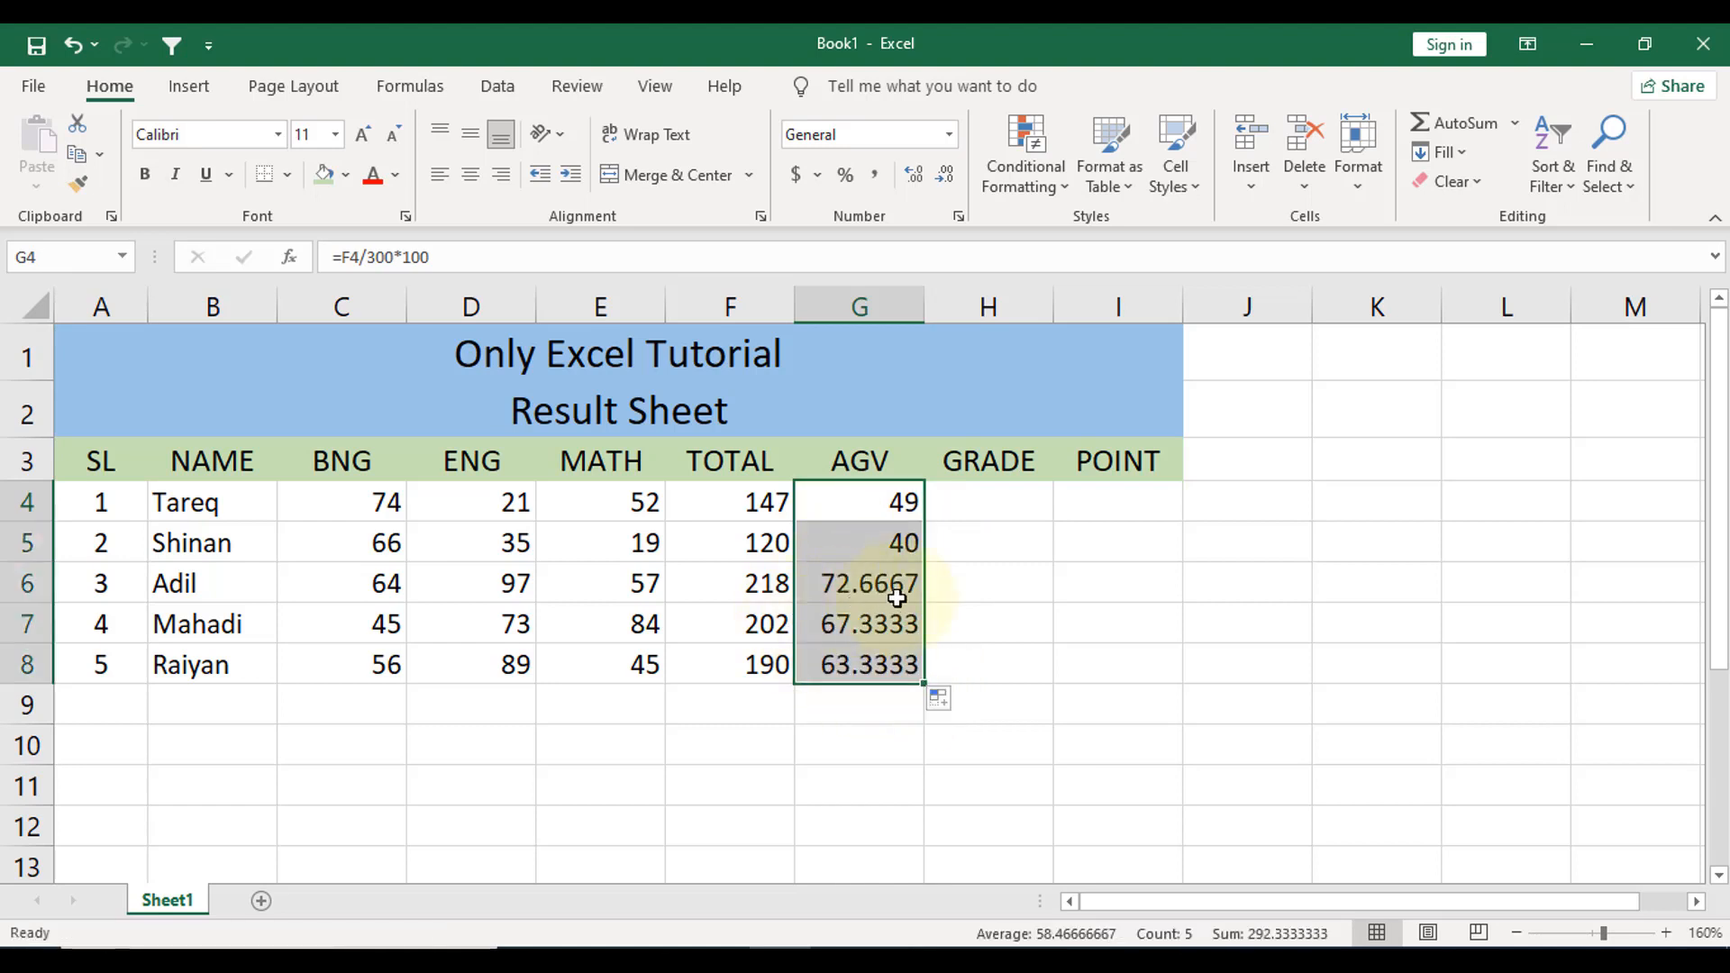
Reduce the AGV values in G4:G8 to zero decimal places.
left_click(958, 175)
left_click(957, 174)
left_click(957, 175)
left_click(957, 175)
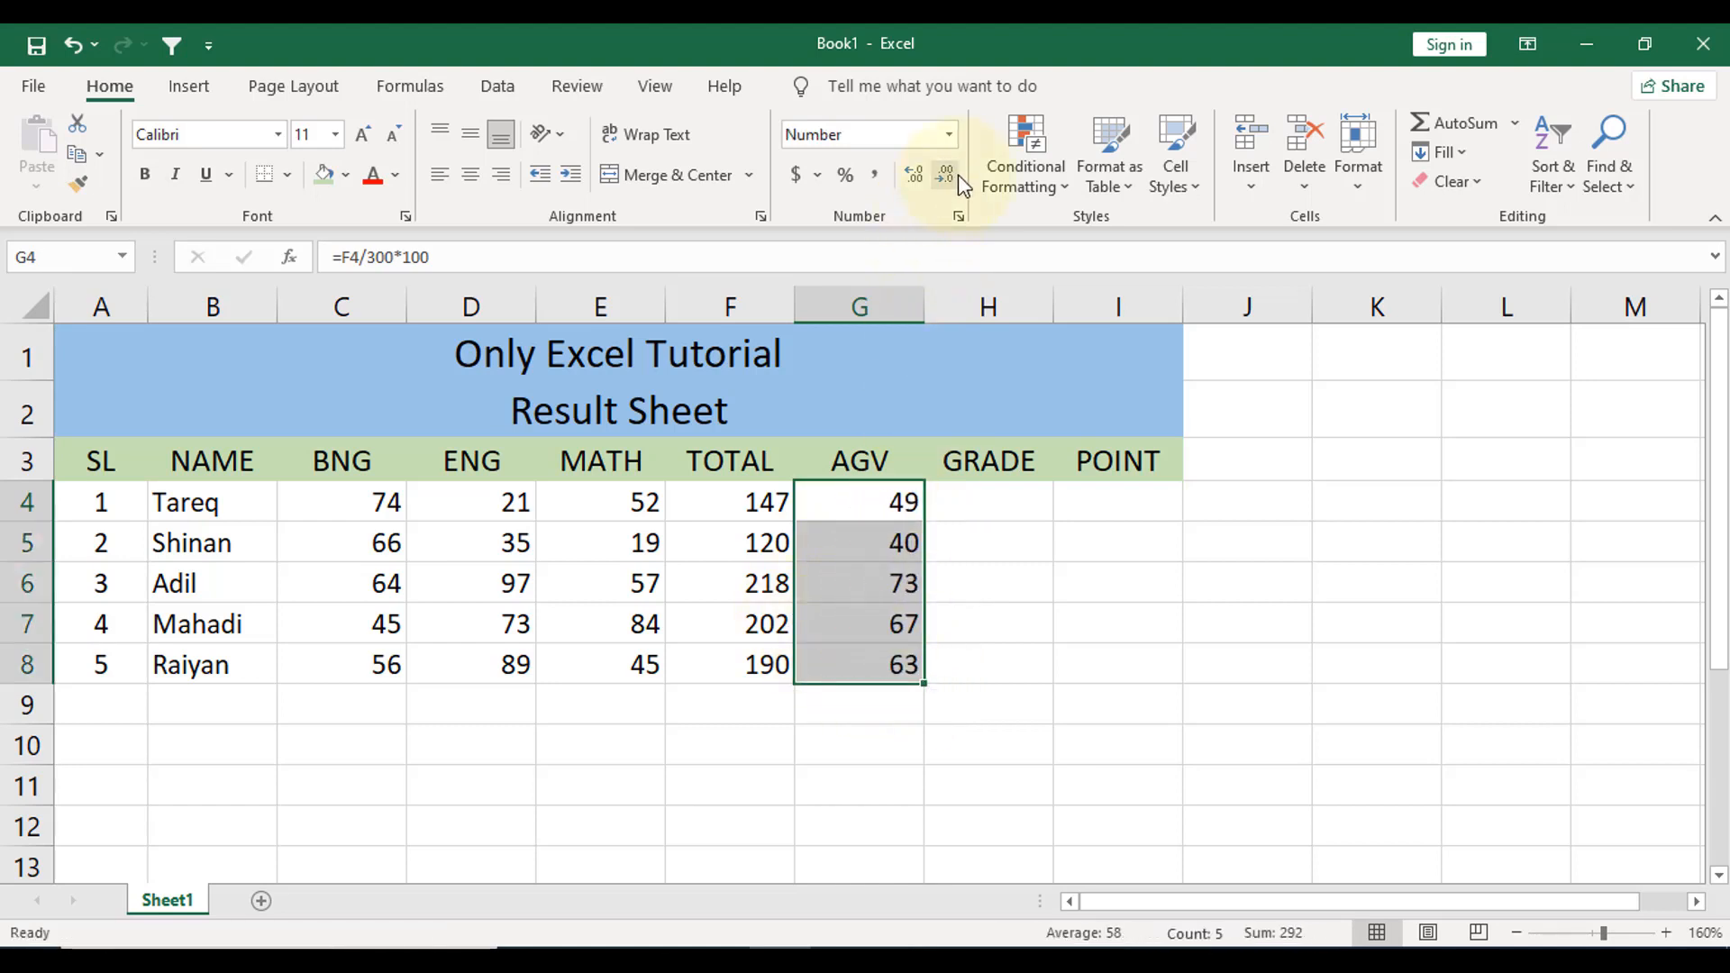
left_click(985, 502)
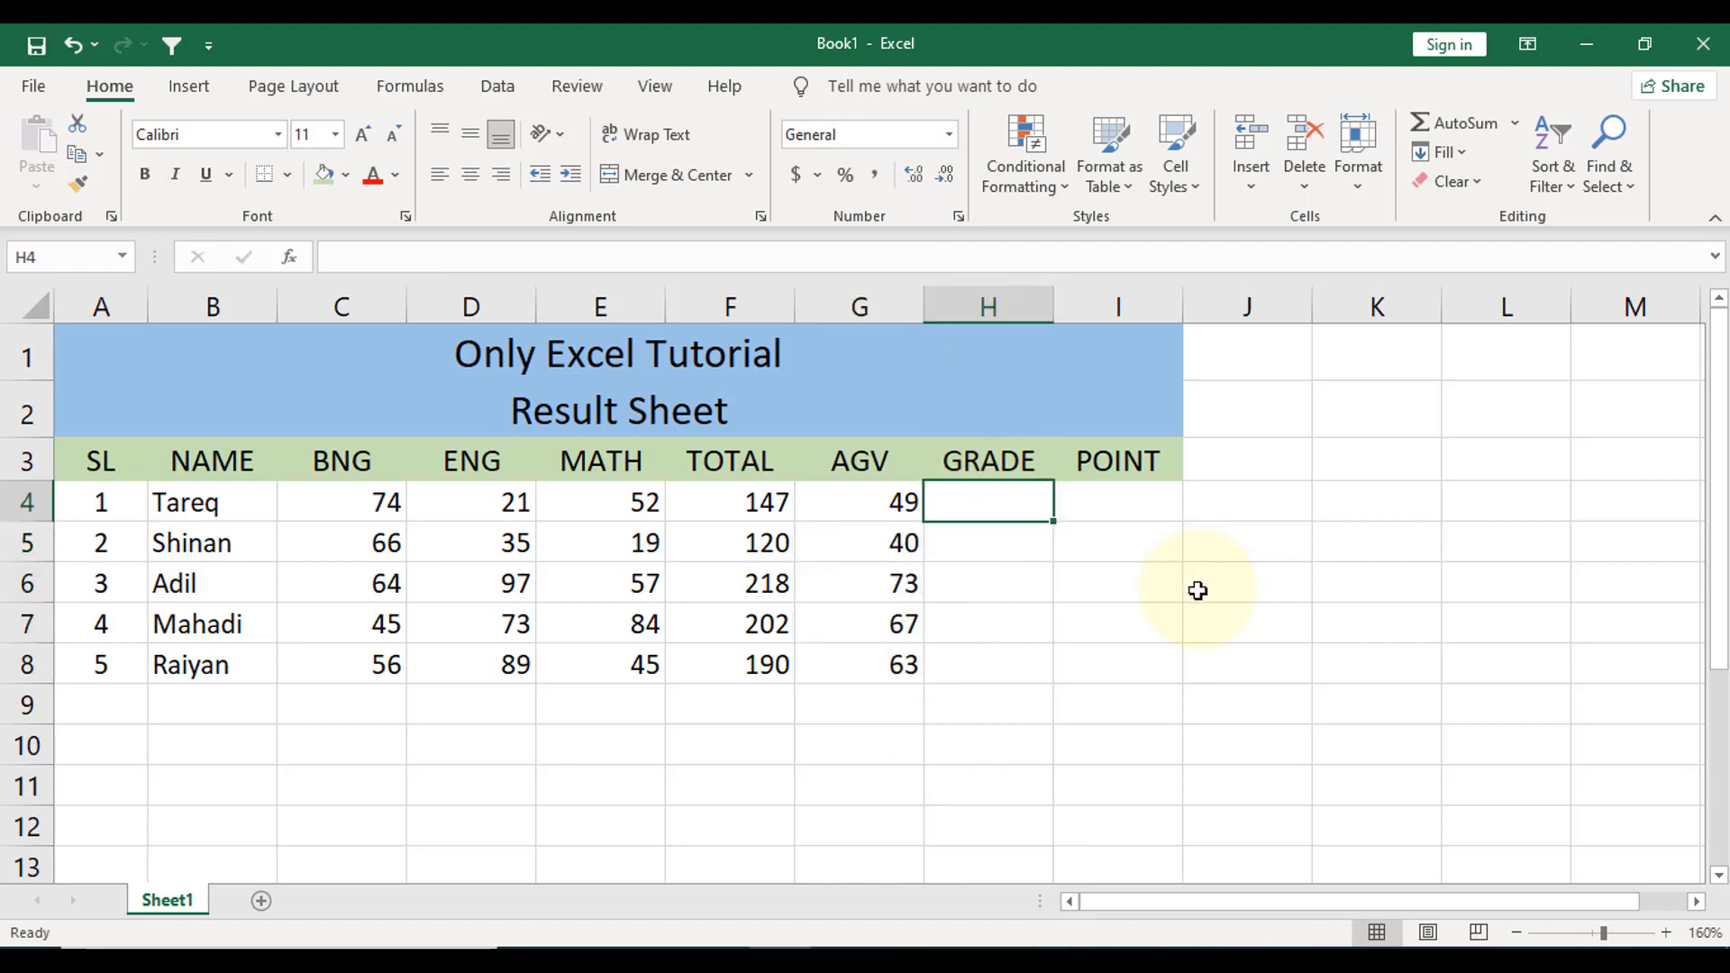
left_click(1160, 620)
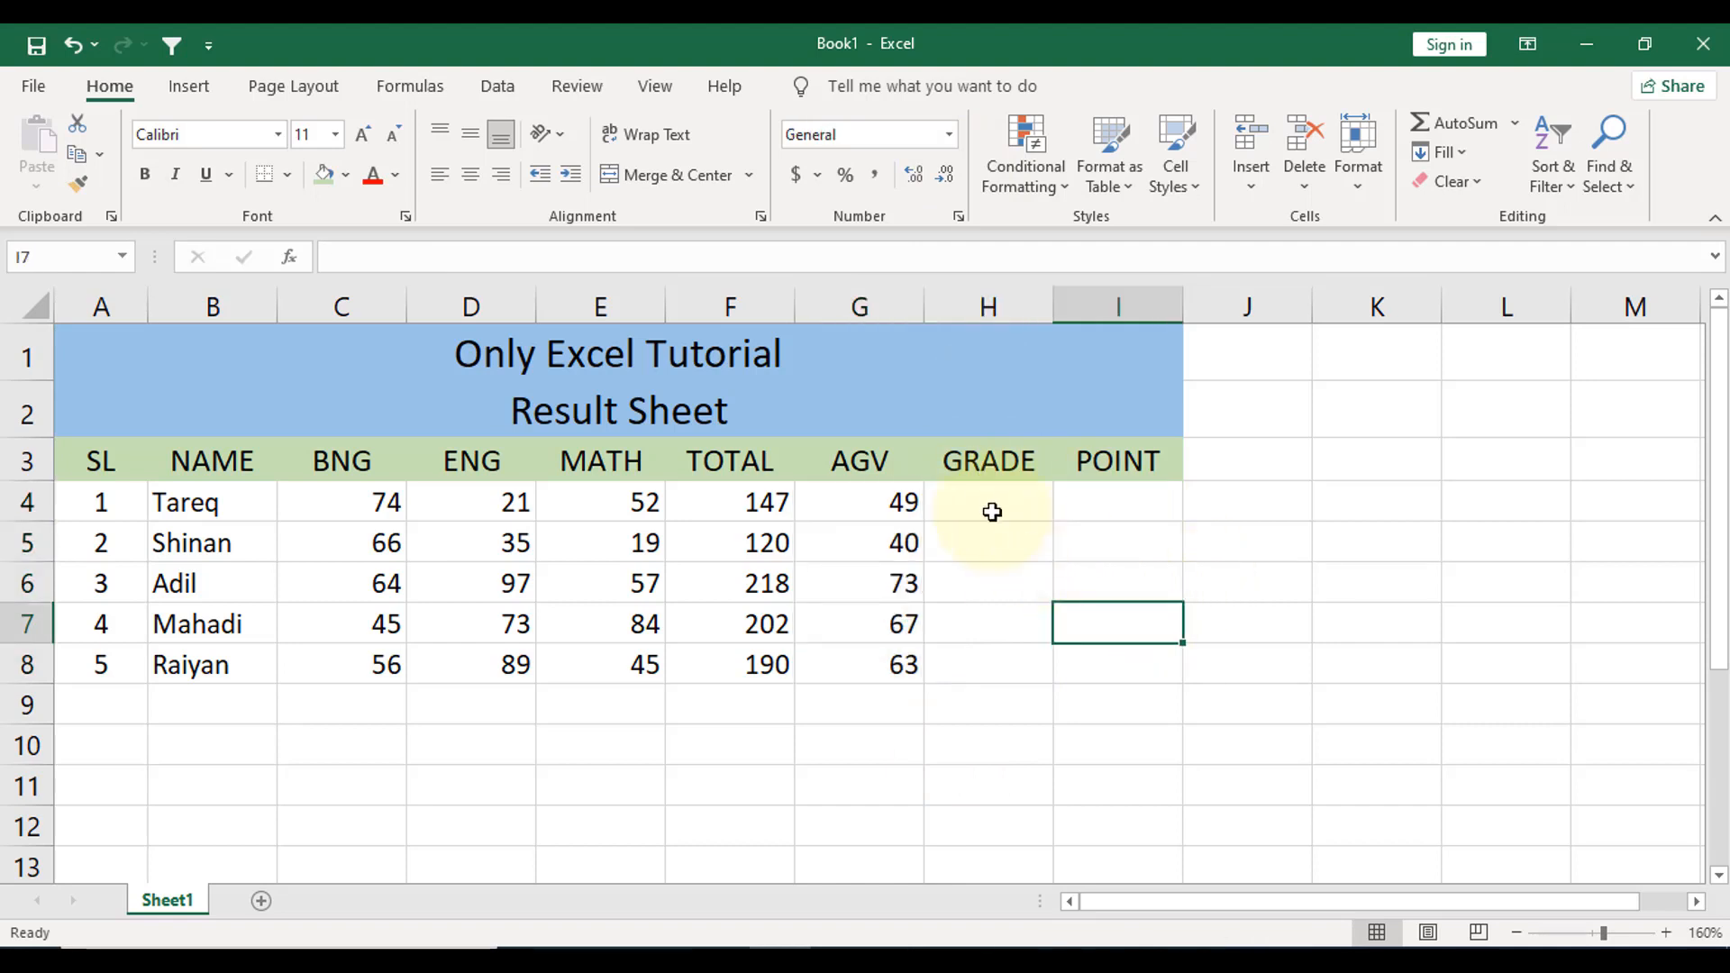
Start an IF formula in GRADE cell H4 that returns "A+" when G4>=80.
left_click(993, 512)
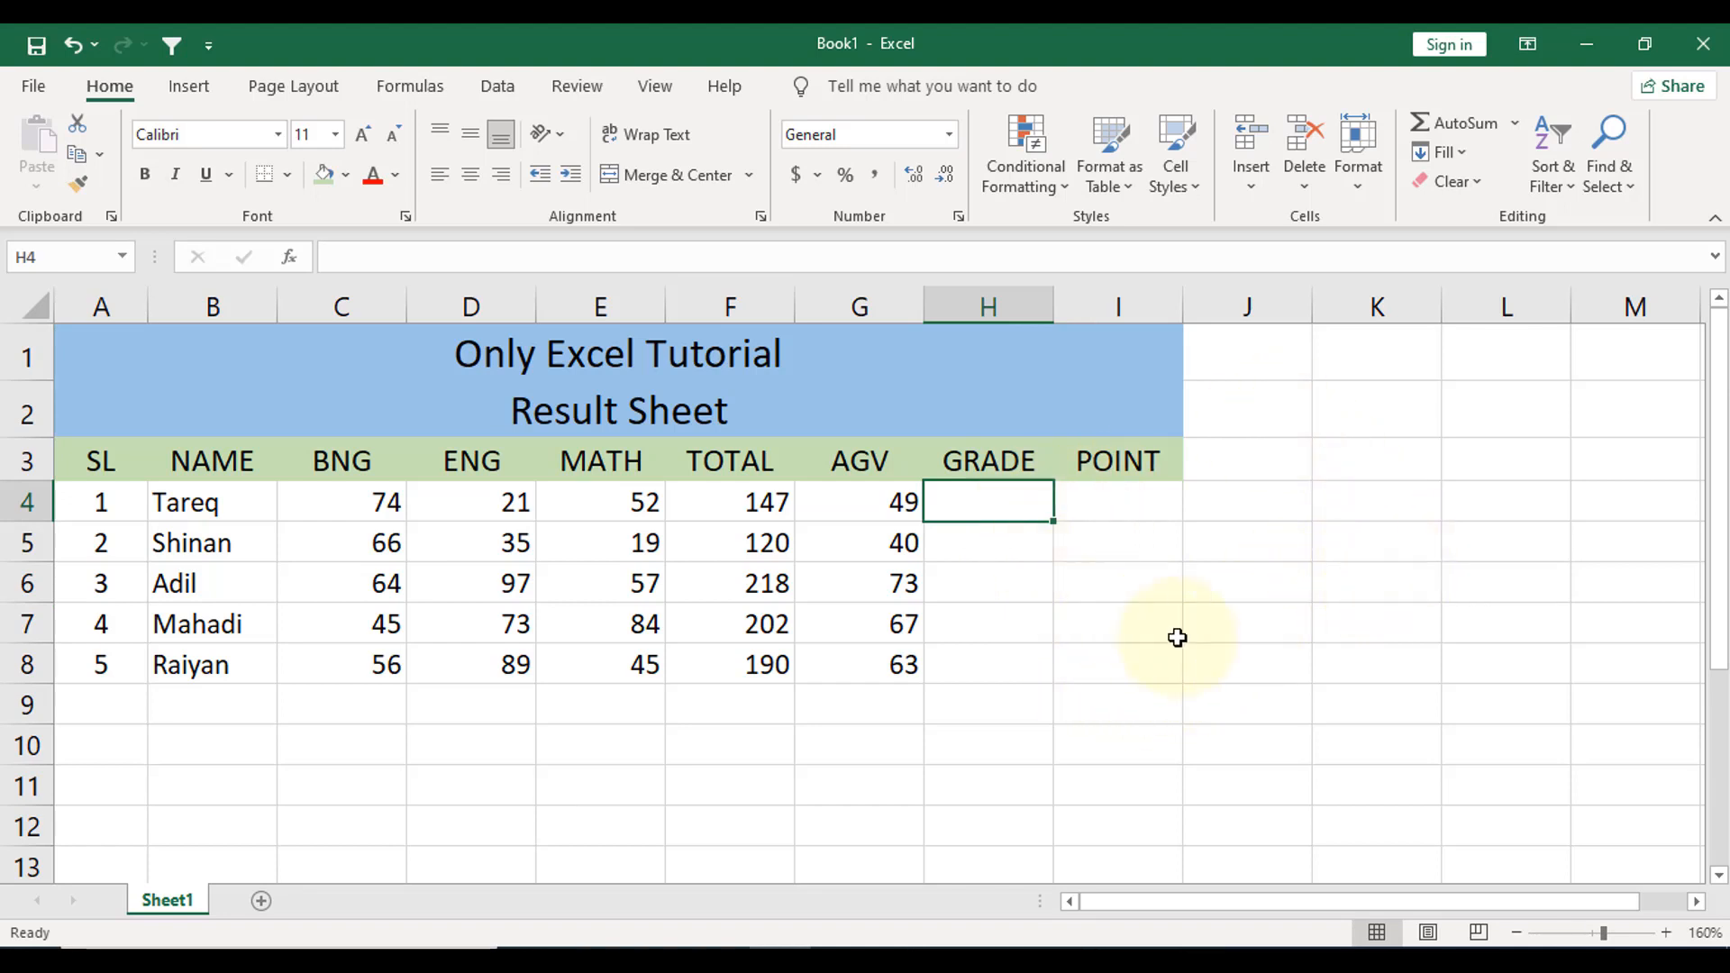
type("=")
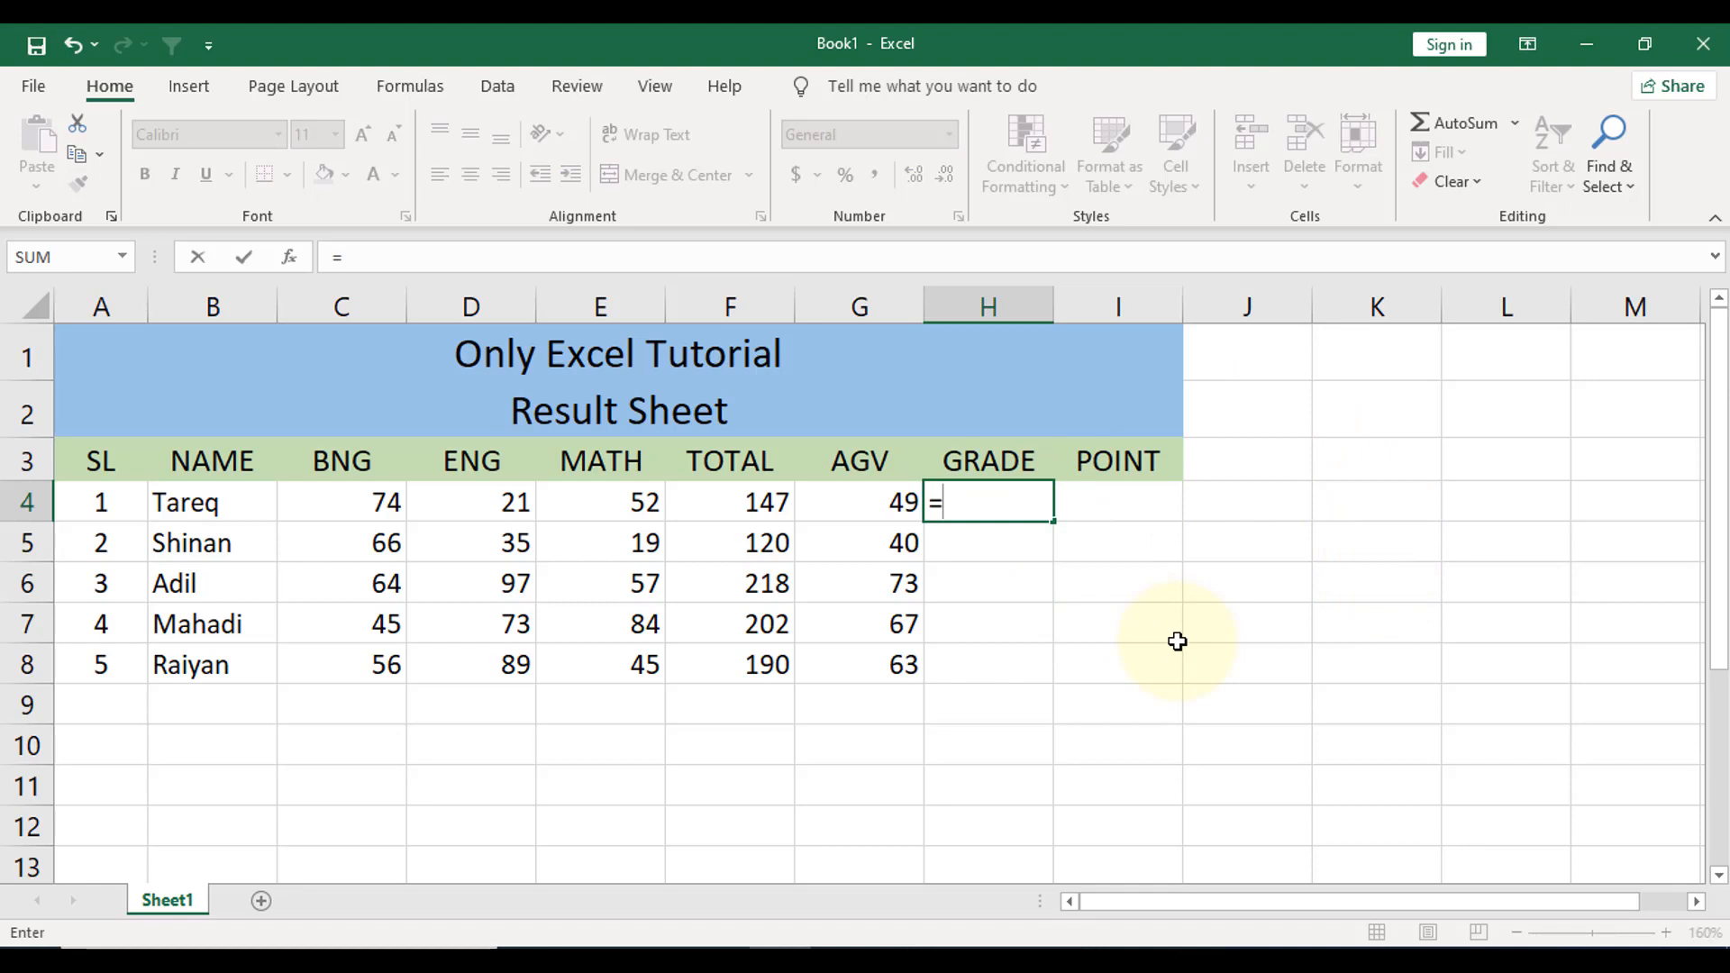
type("if")
key("Tab")
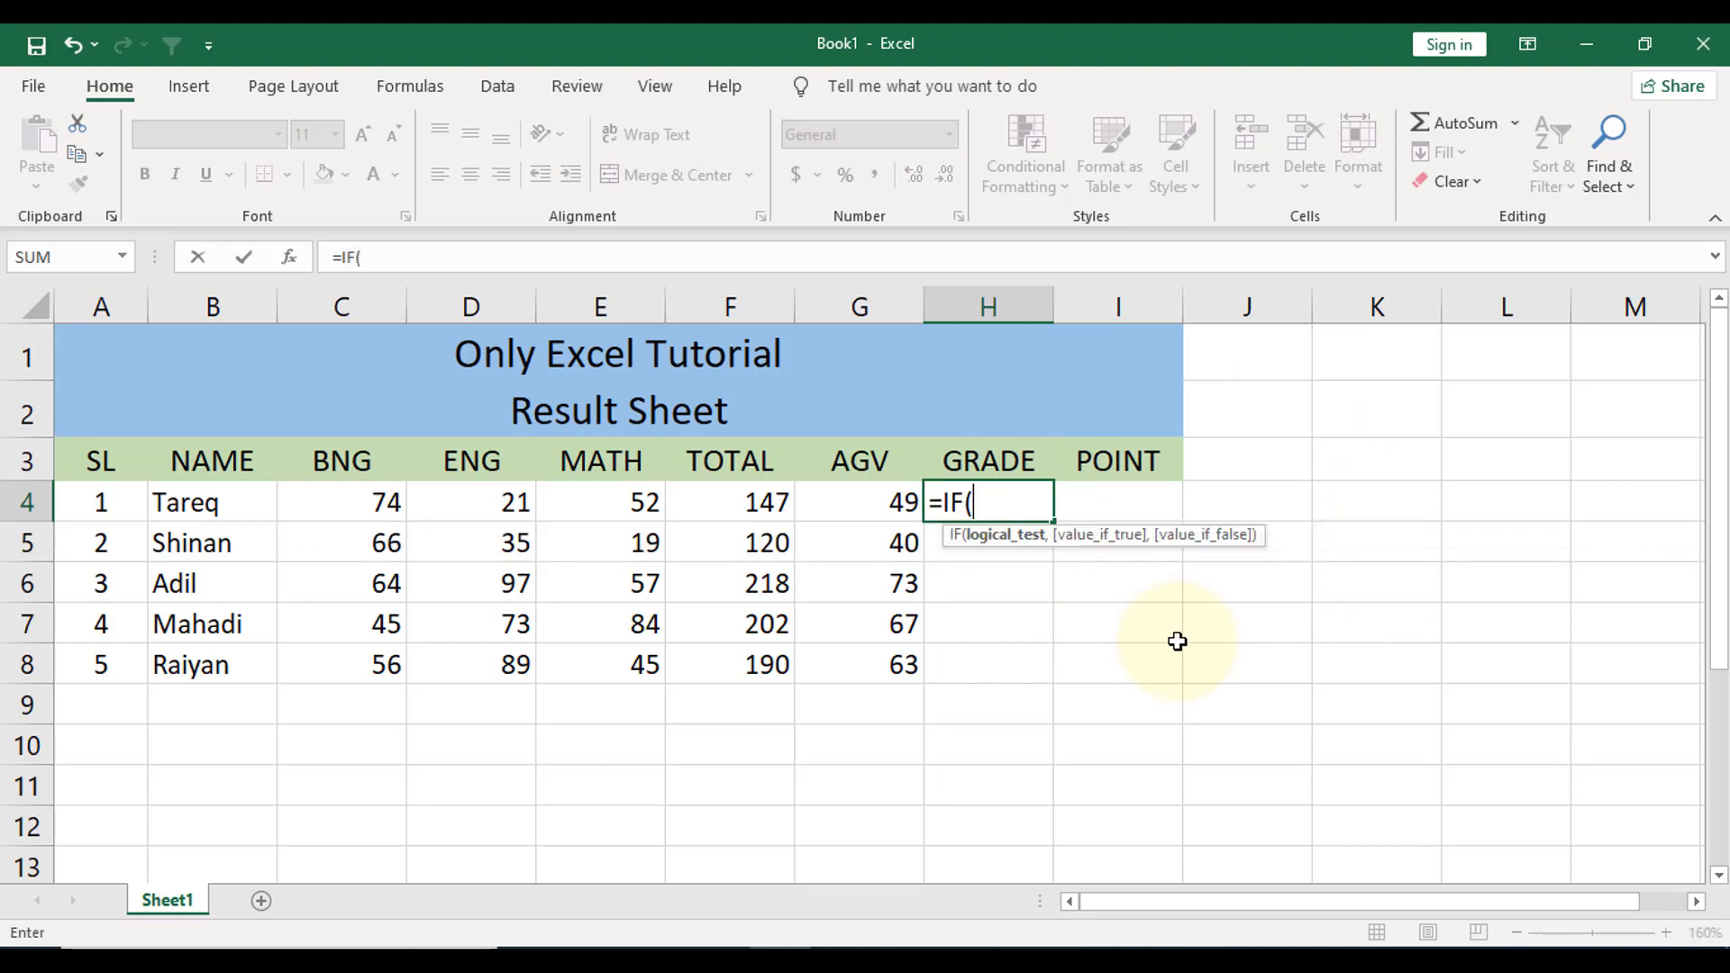
left_click(881, 514)
type(">=")
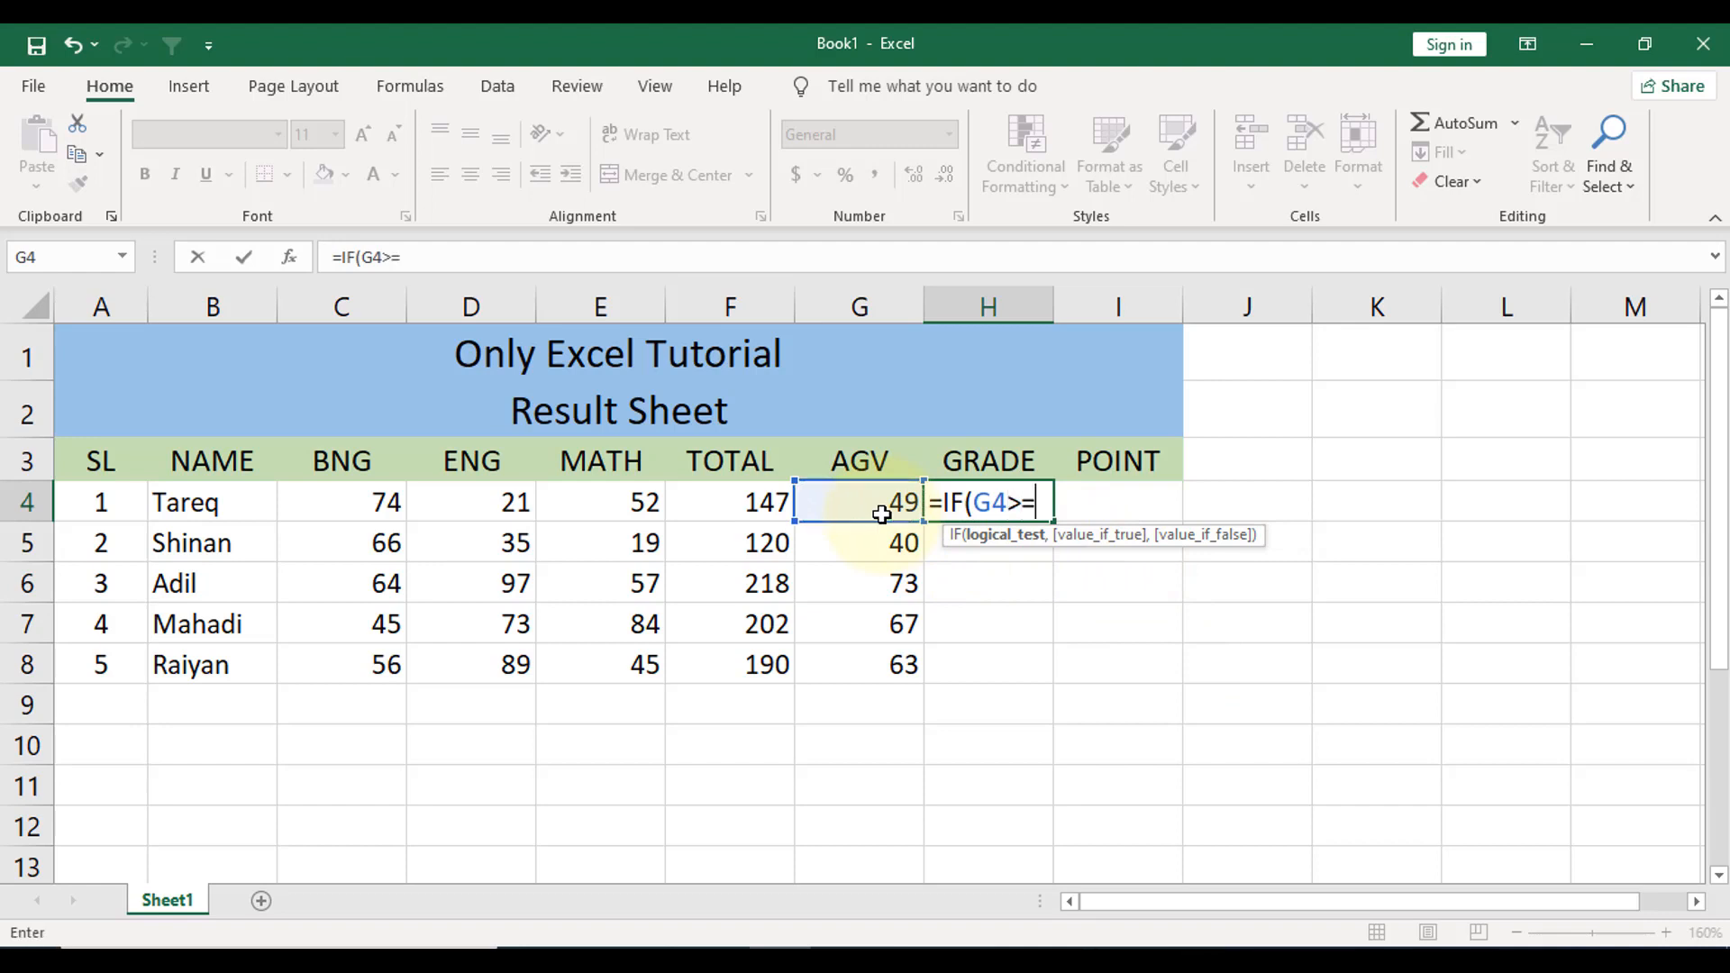
type("80,\"A")
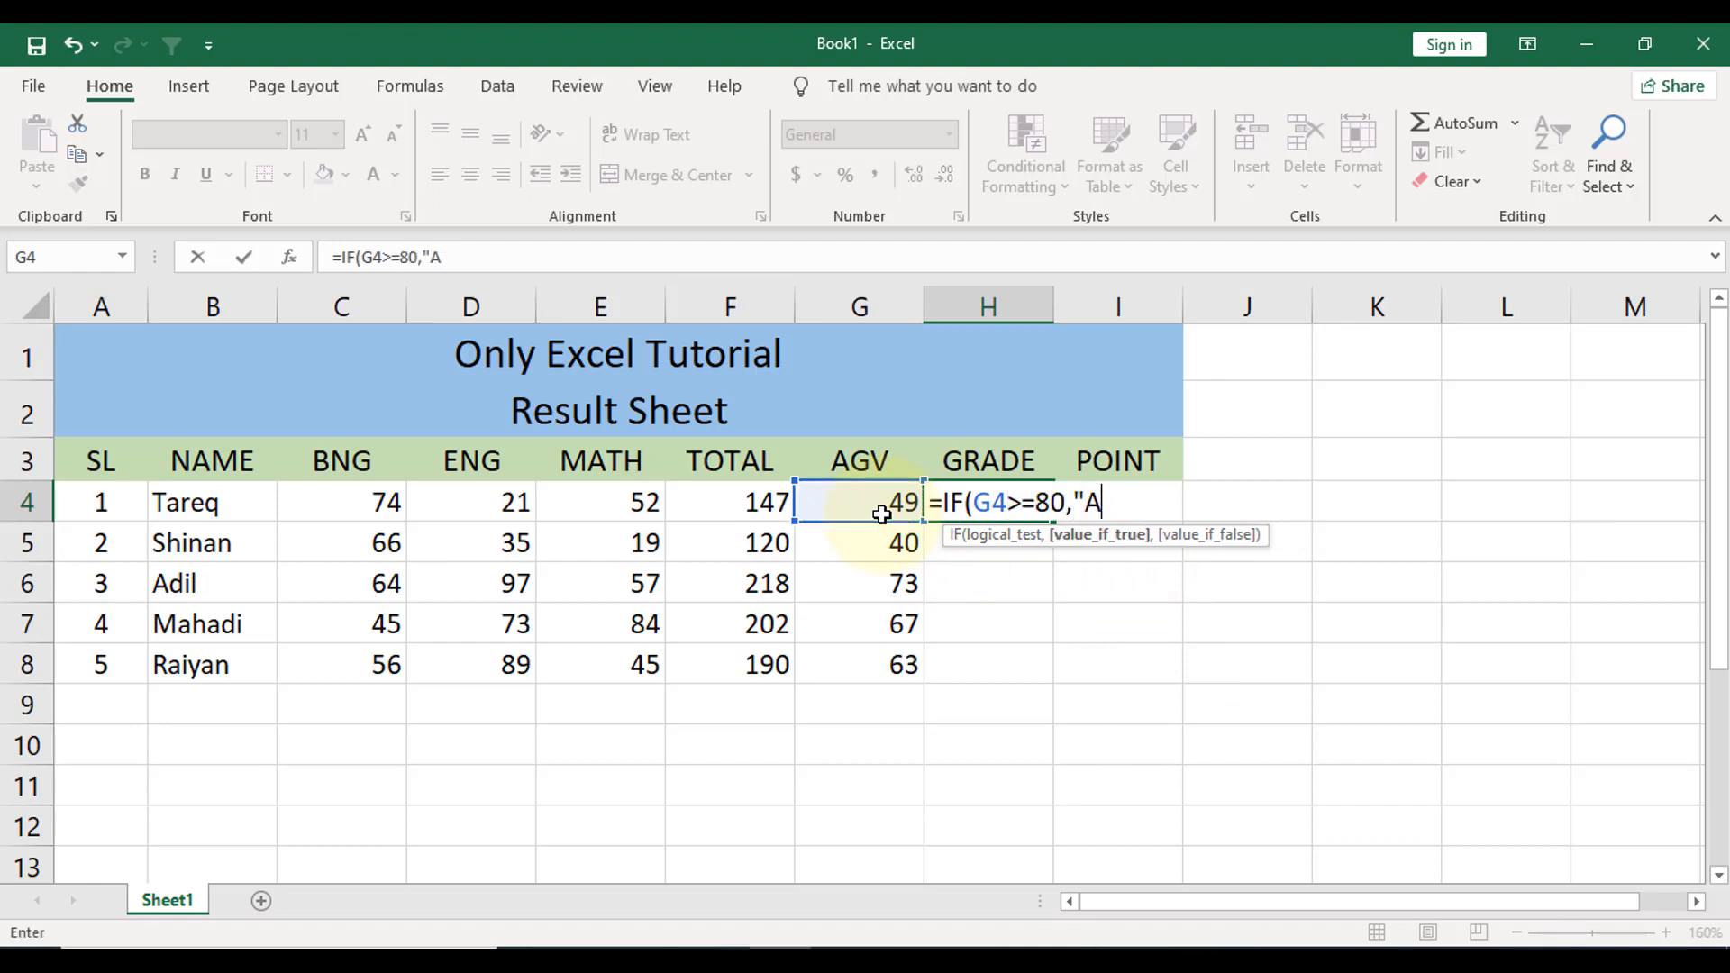
type("+\",")
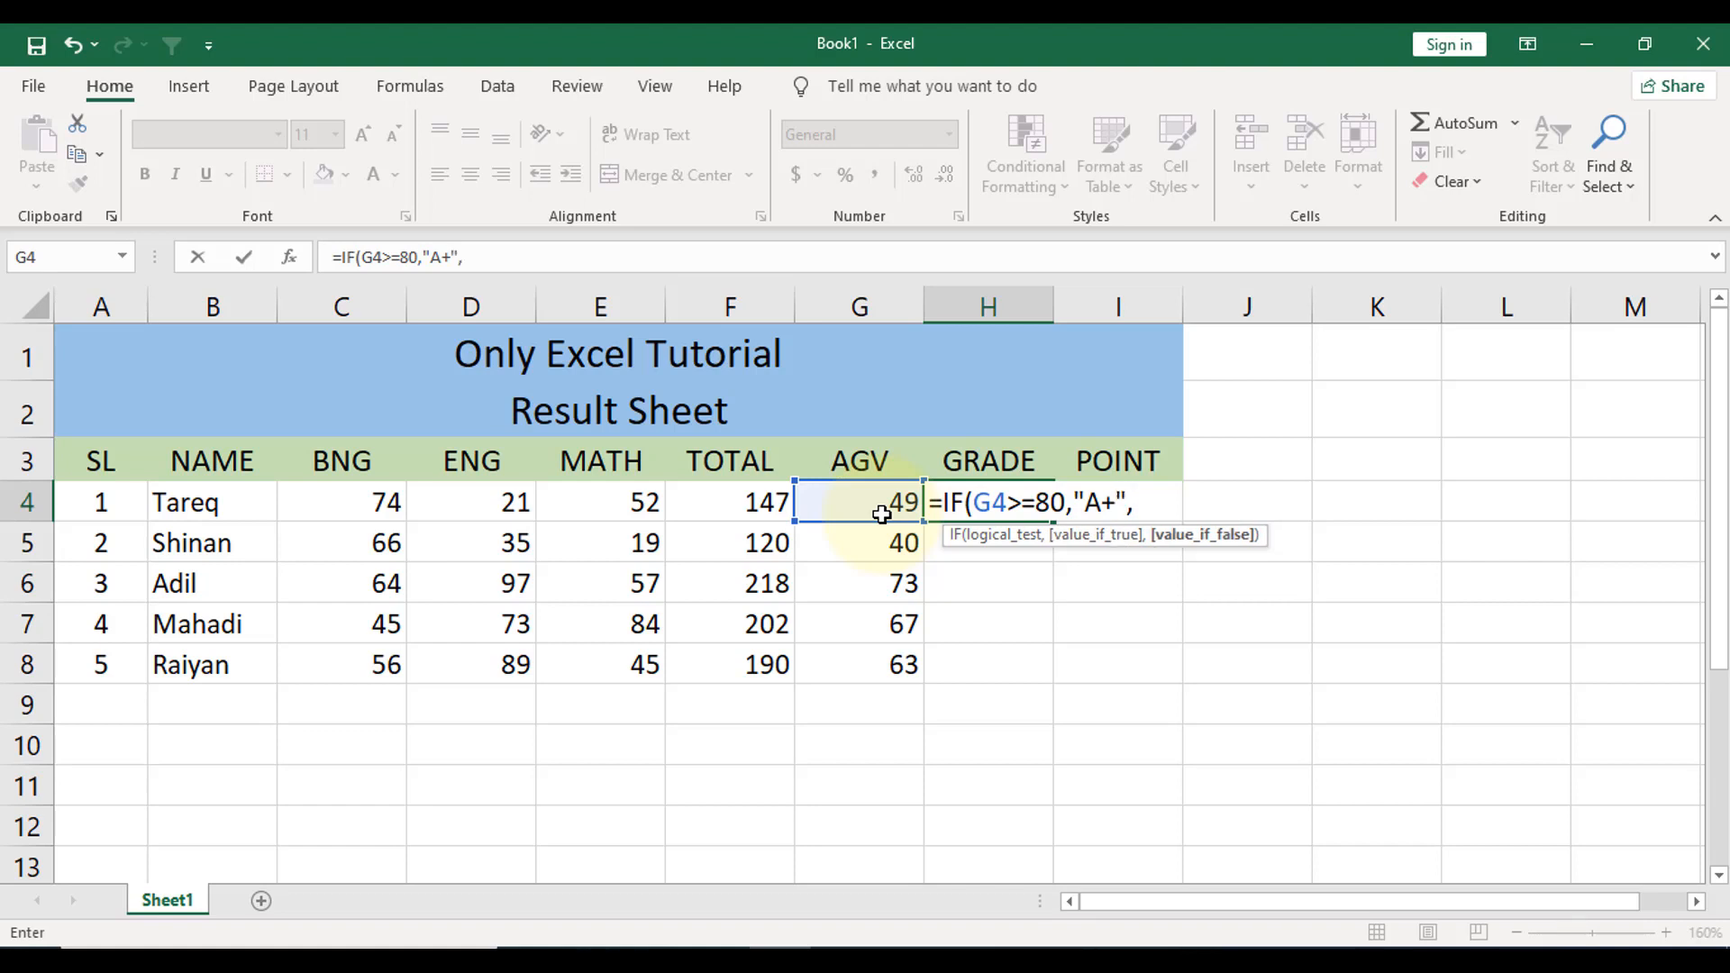
Nest a second IF in the H4 formula that returns "A" when G4>=70.
type("IF(")
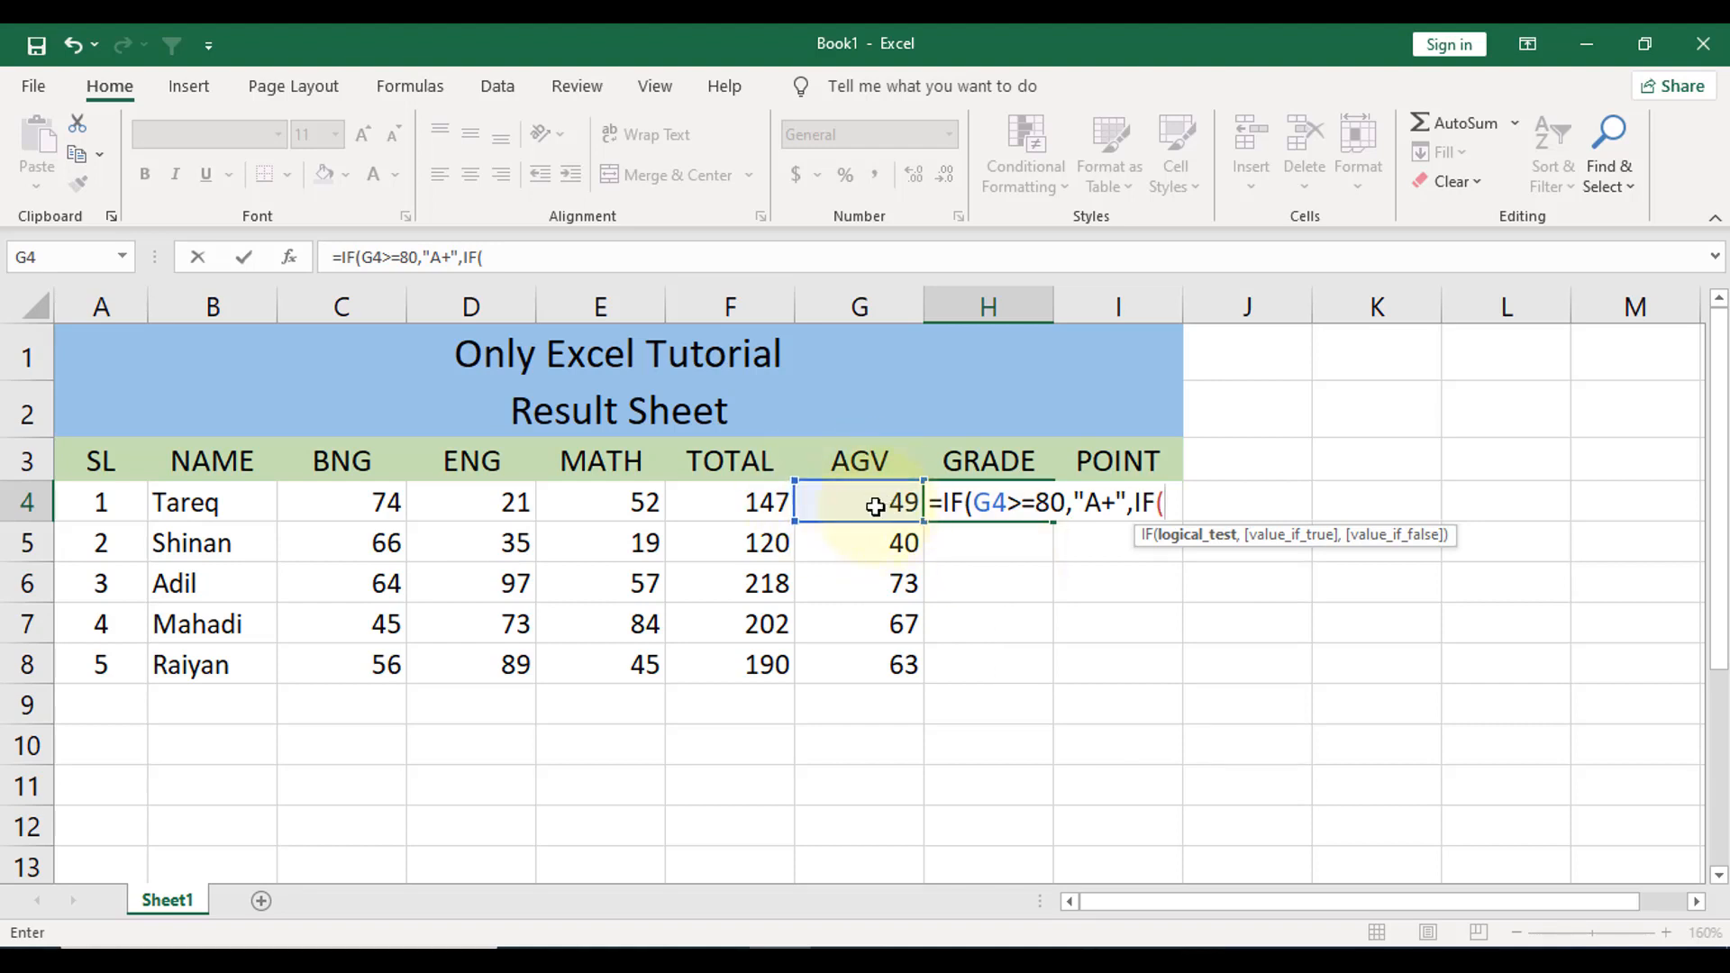
left_click(876, 507)
type(">=")
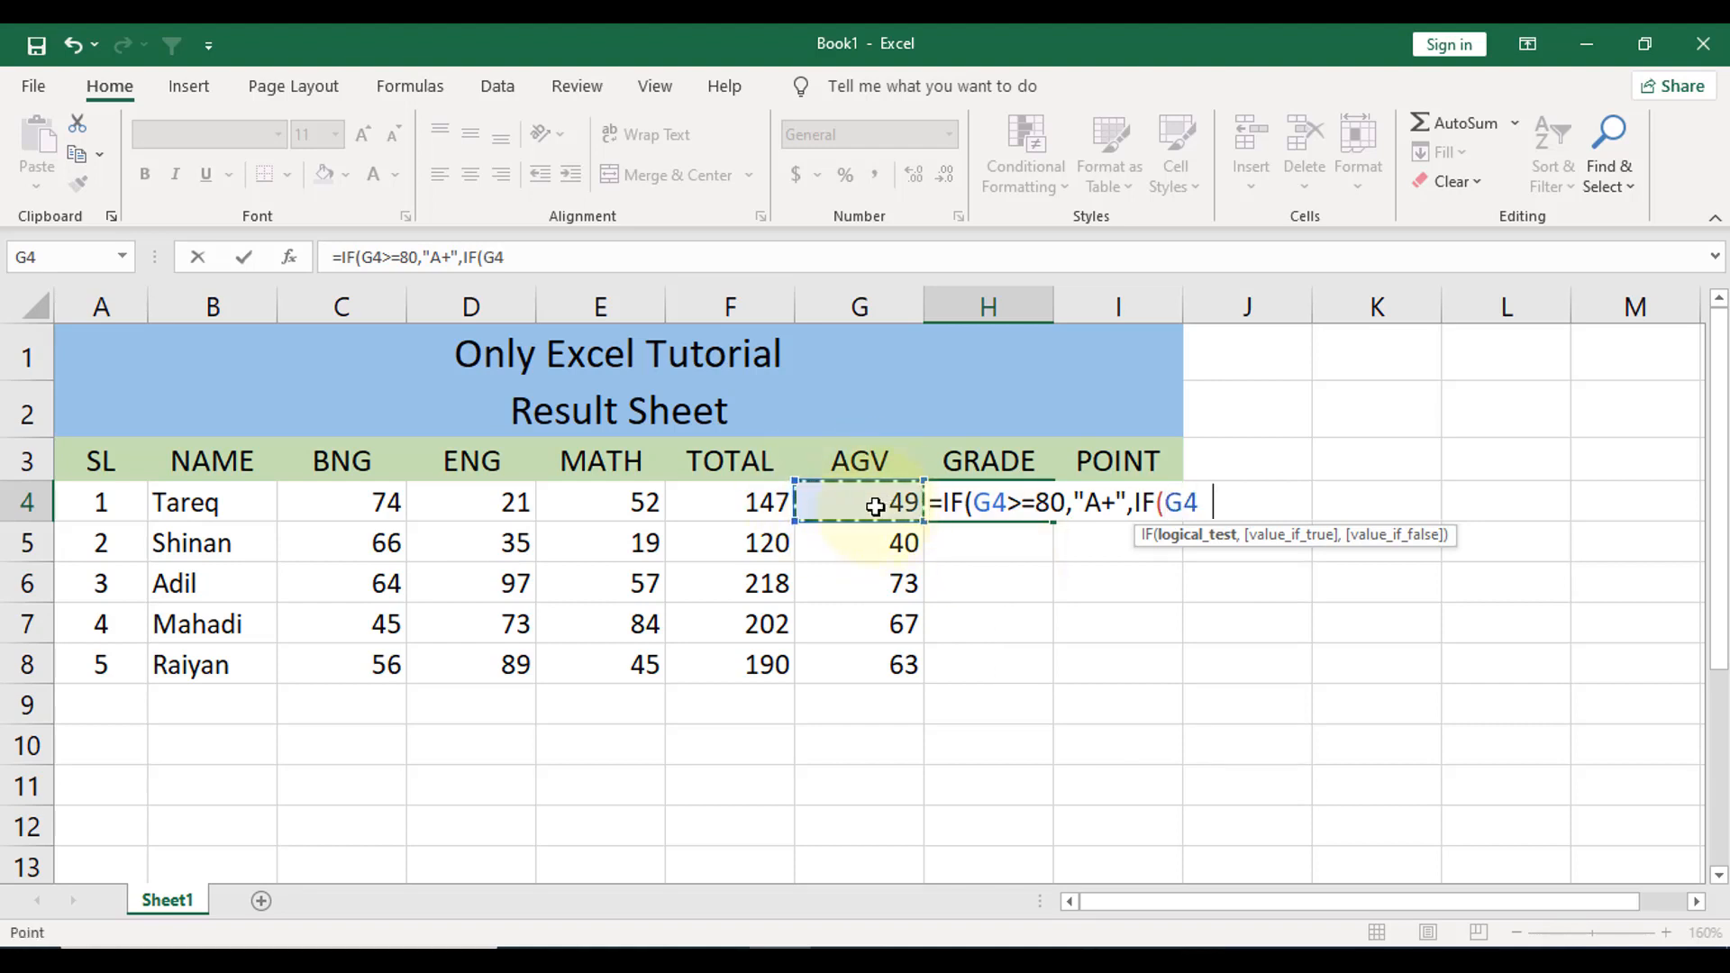
type("70")
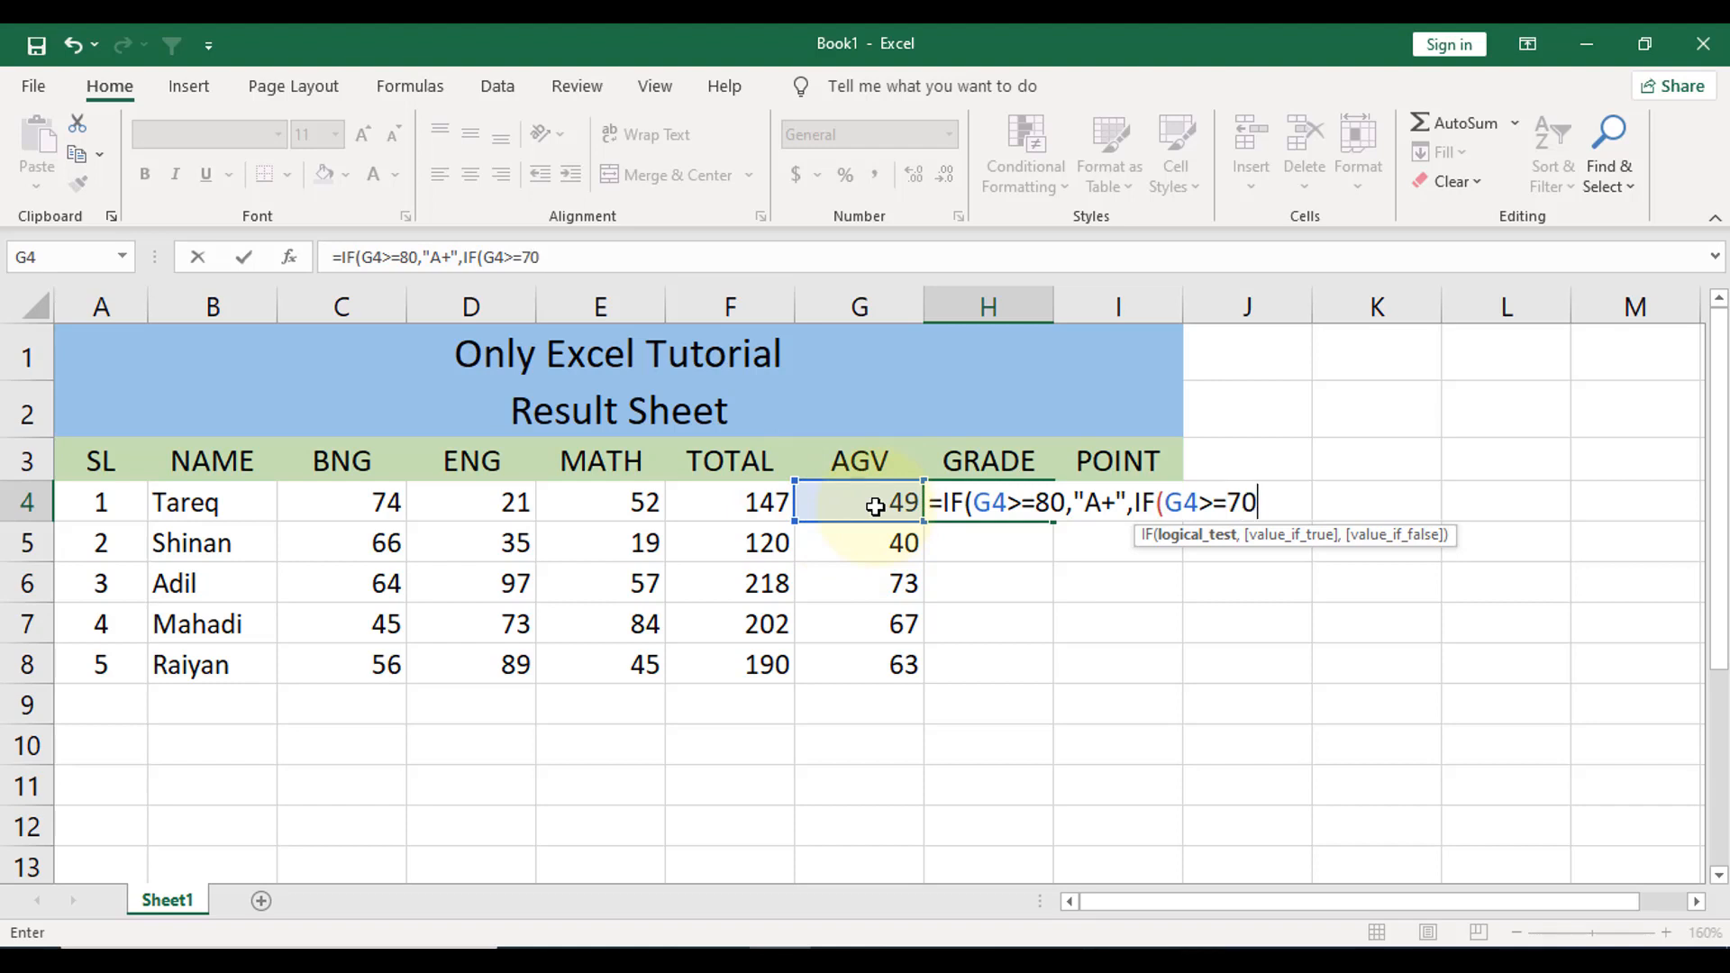
type(",\"A\"")
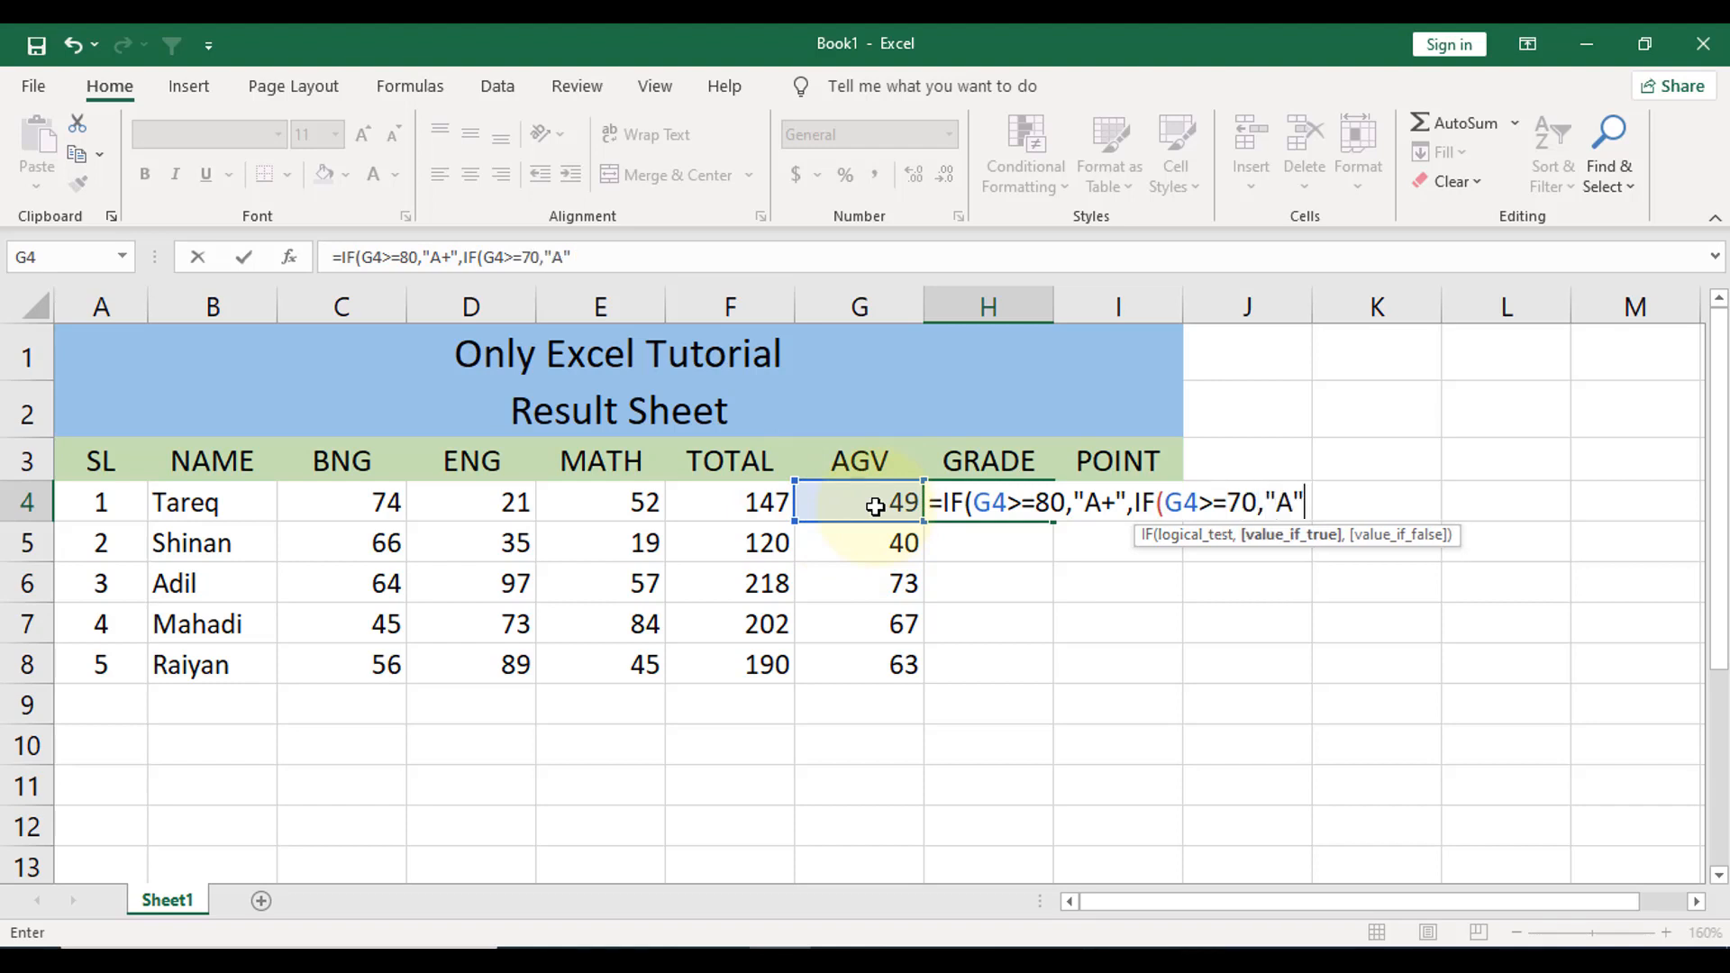
Nest a third IF in the H4 formula that returns "A-" when G4>=60.
type(",IF")
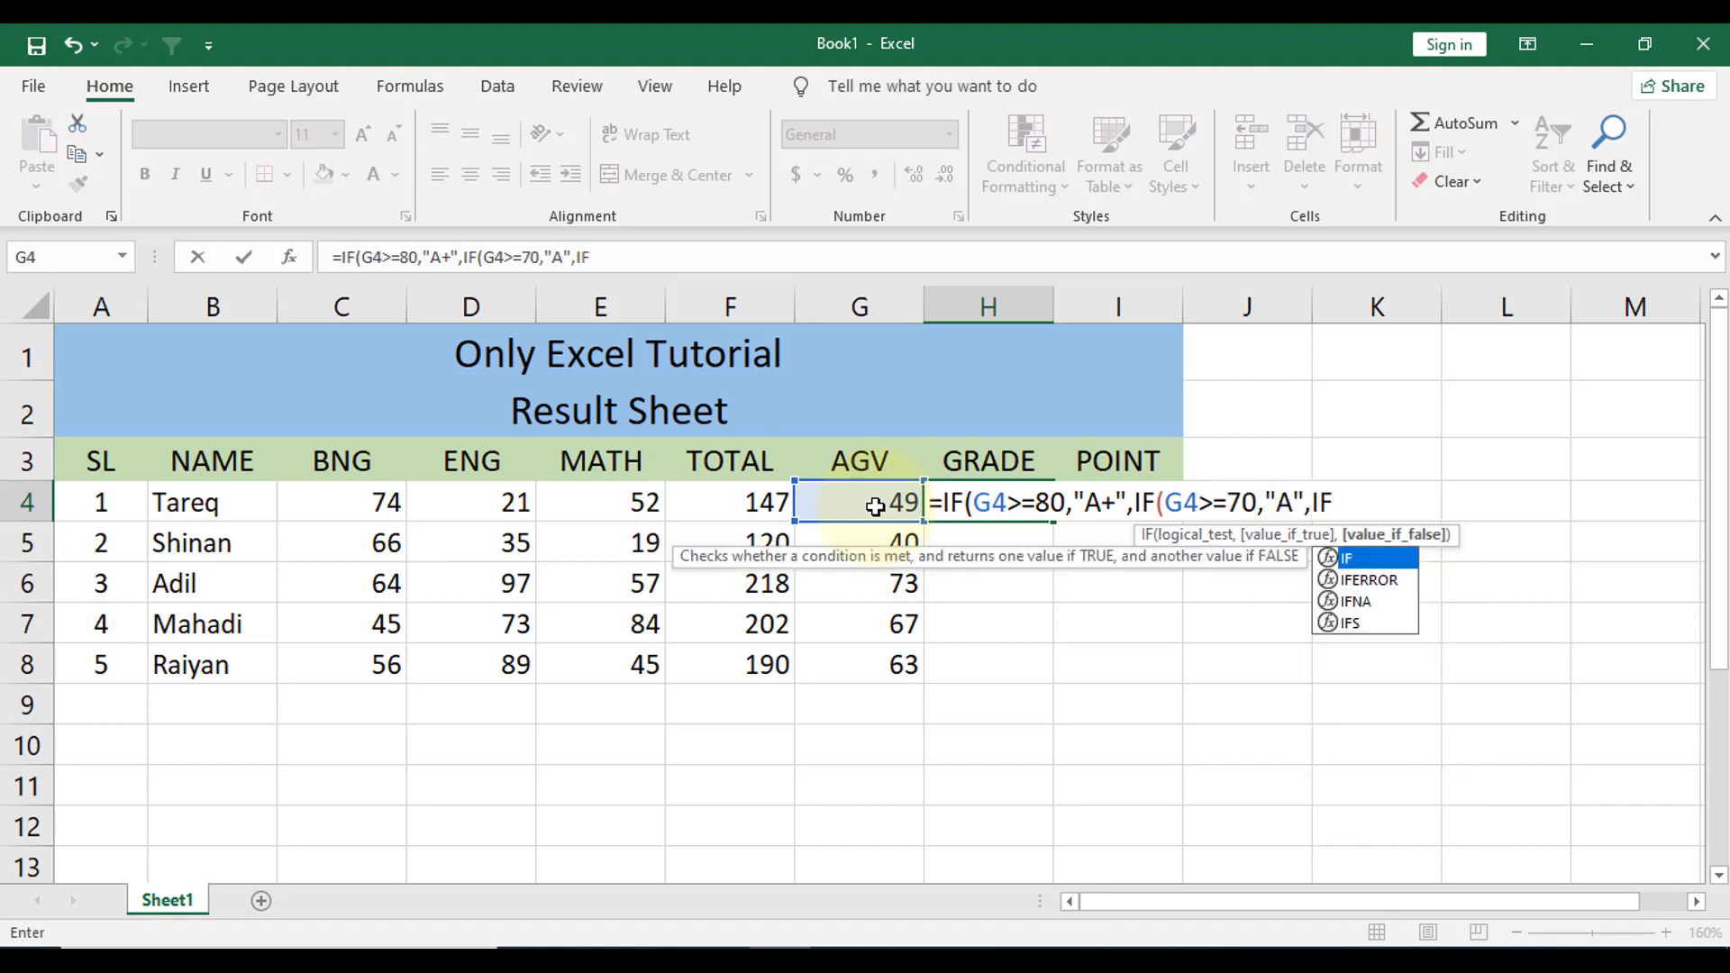
type("(")
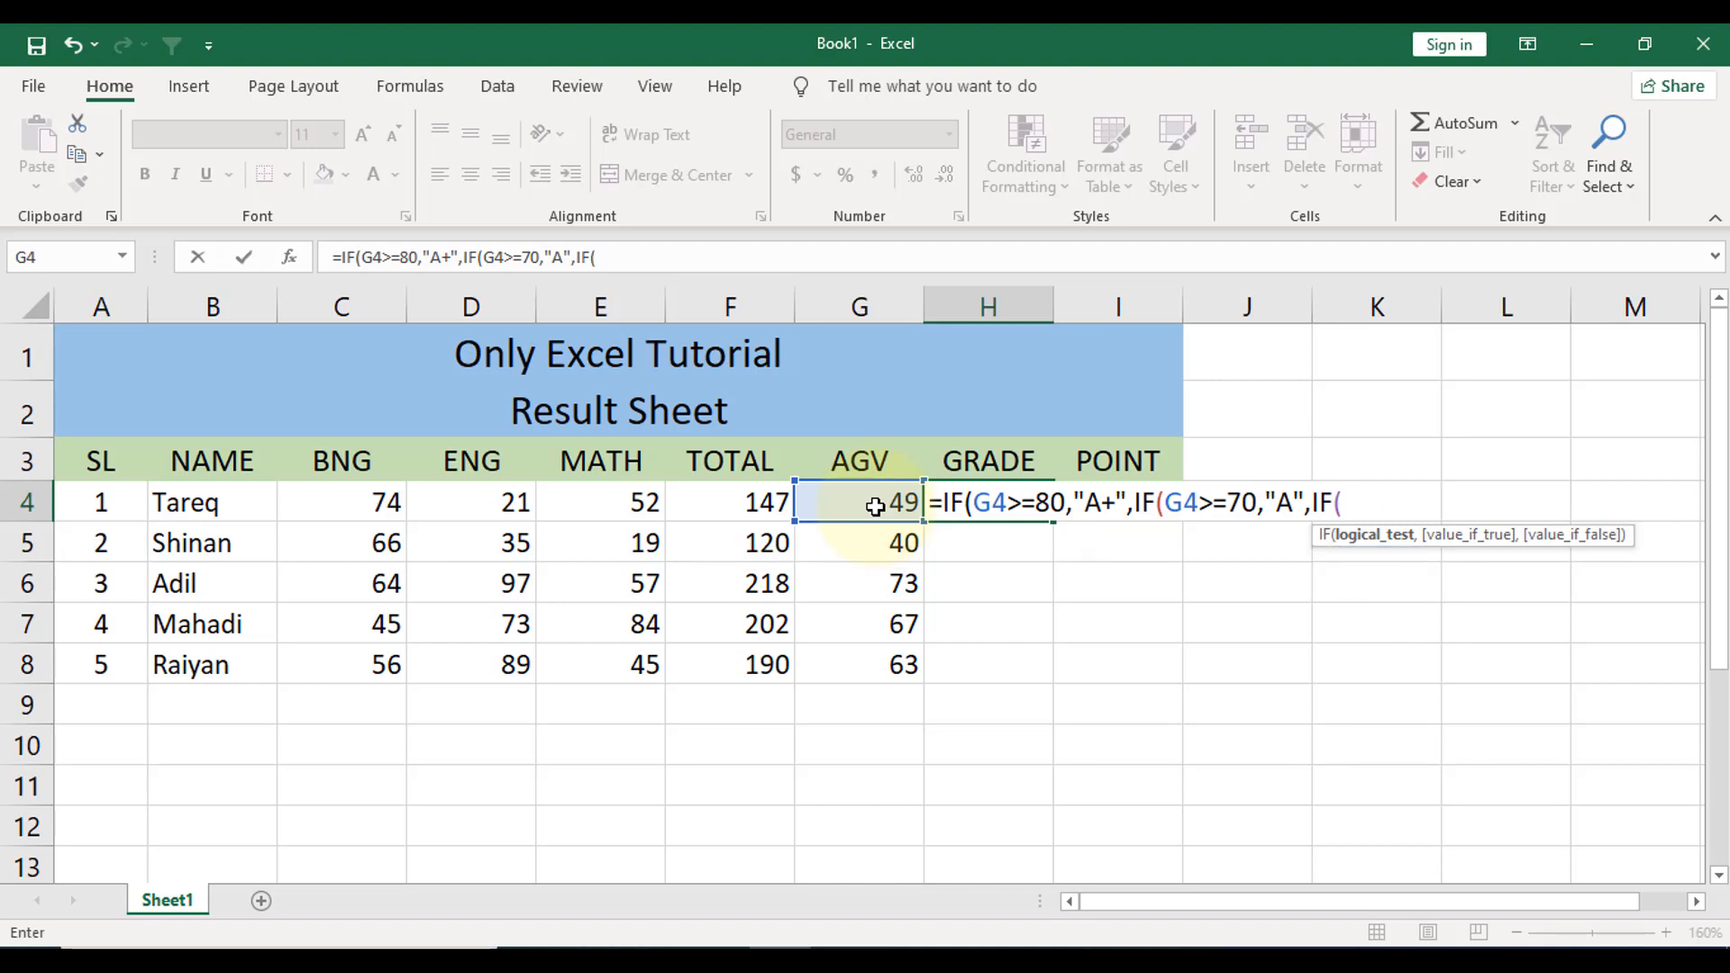
left_click(875, 506)
type(">=")
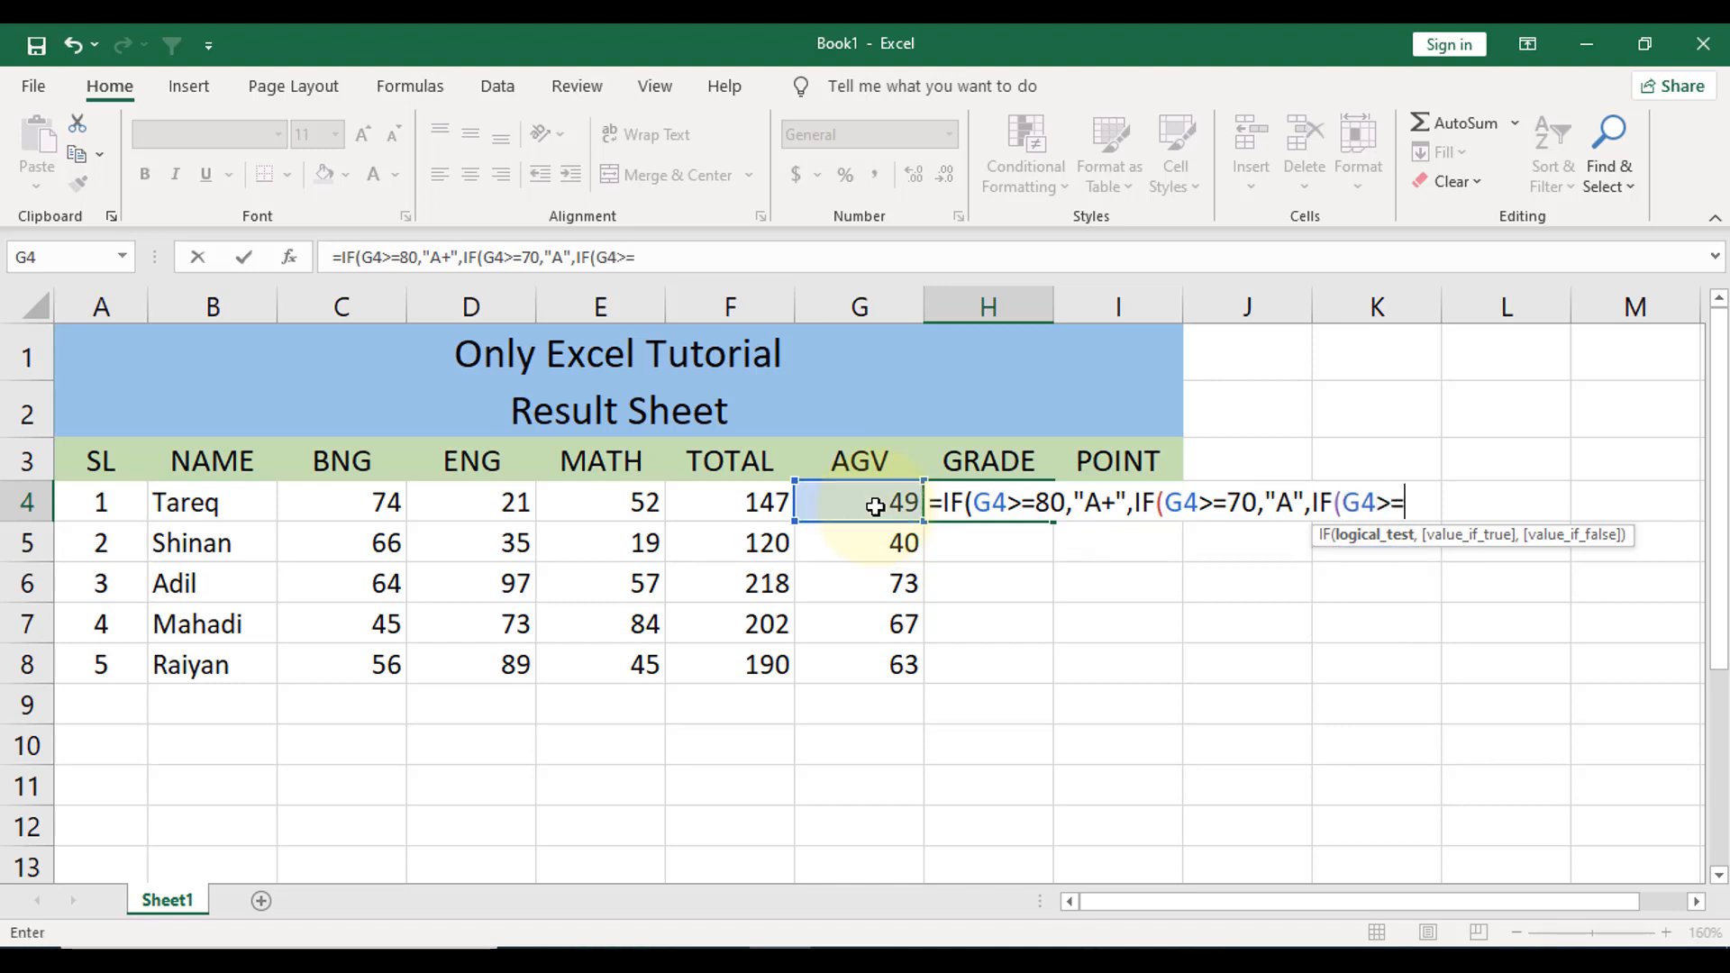
type("60")
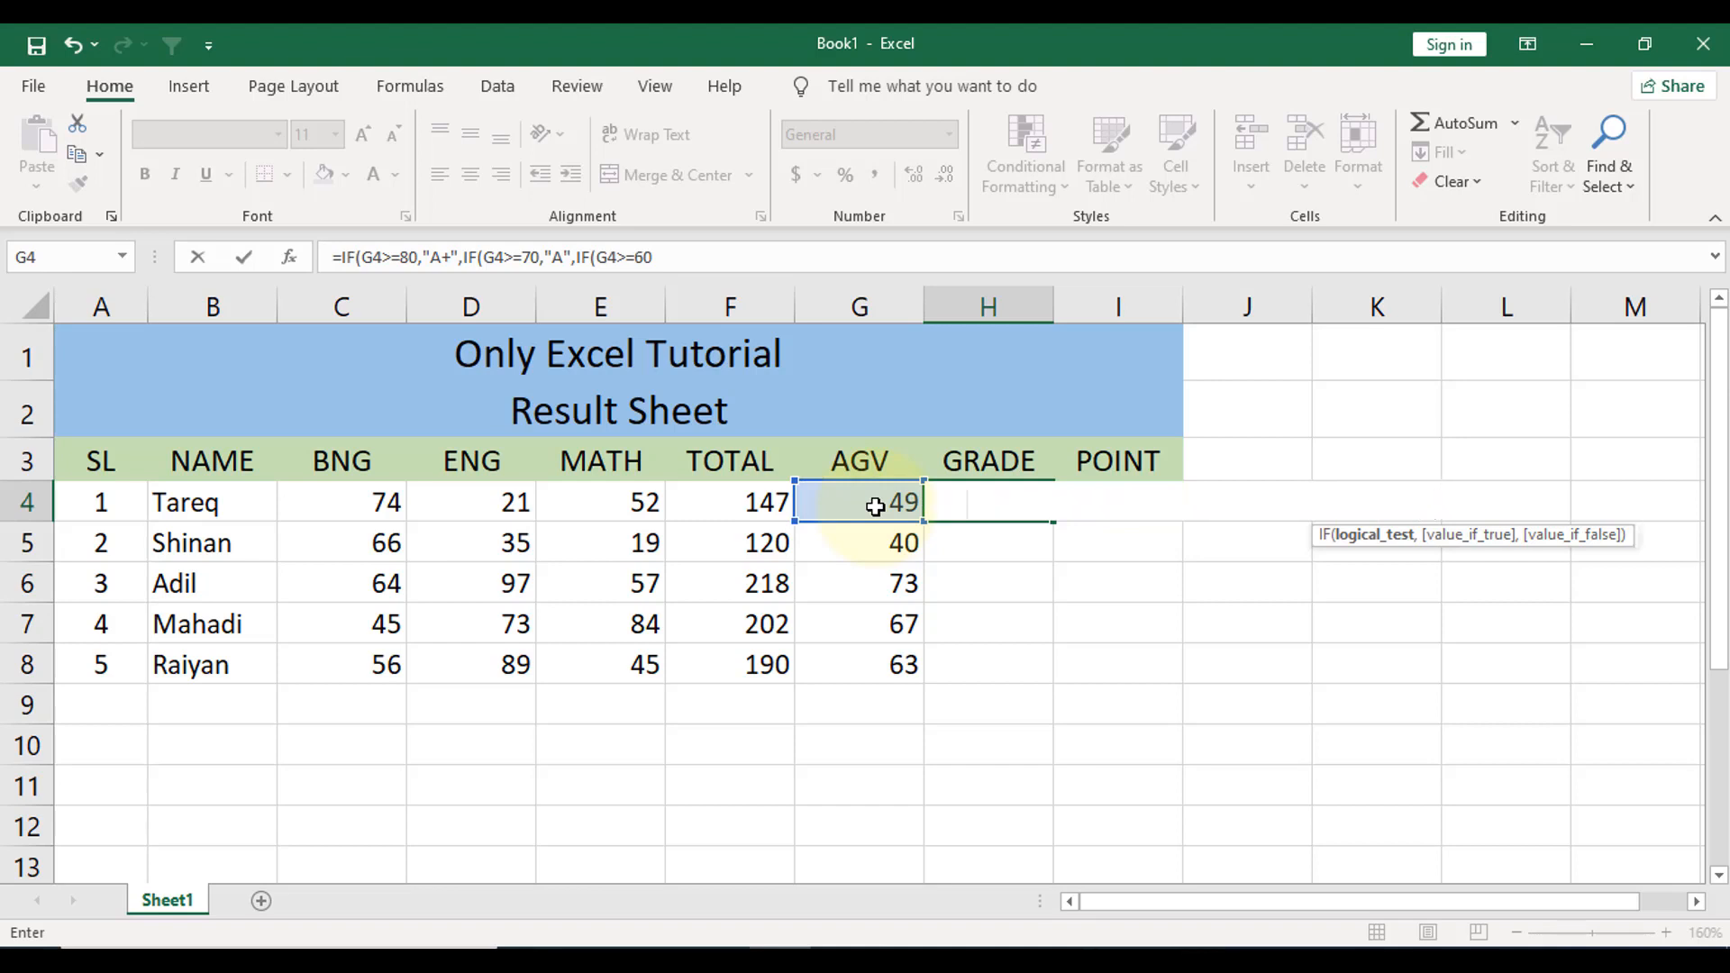
type(",\"A-")
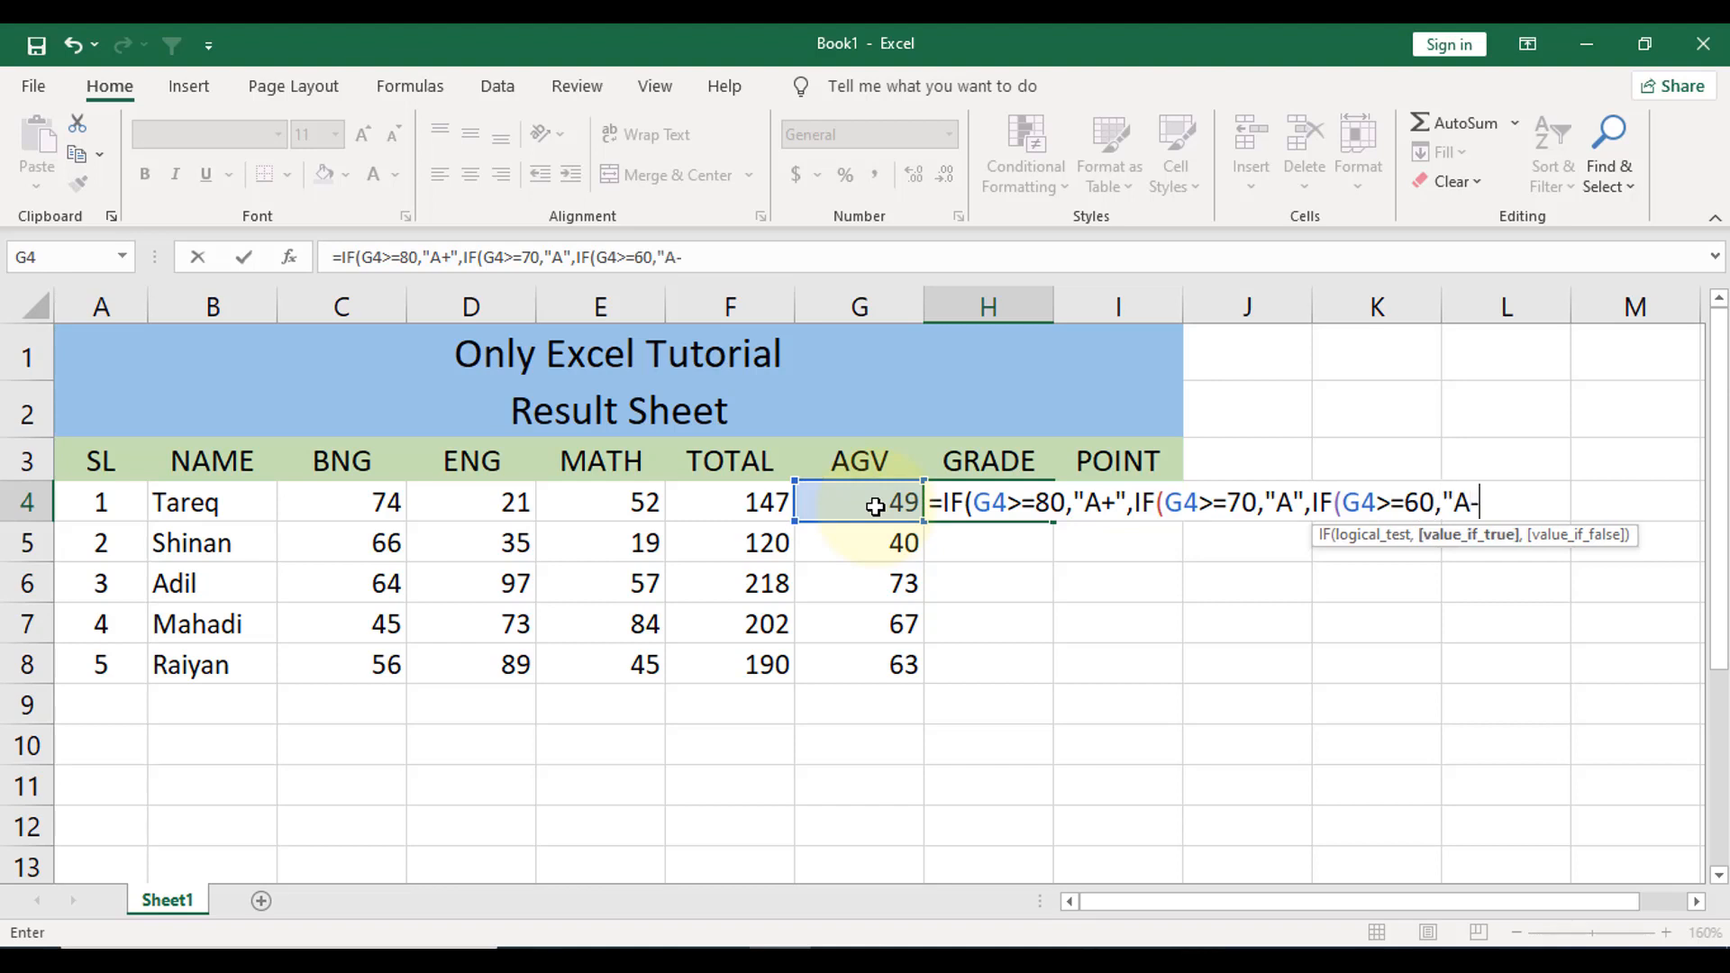
type("\"")
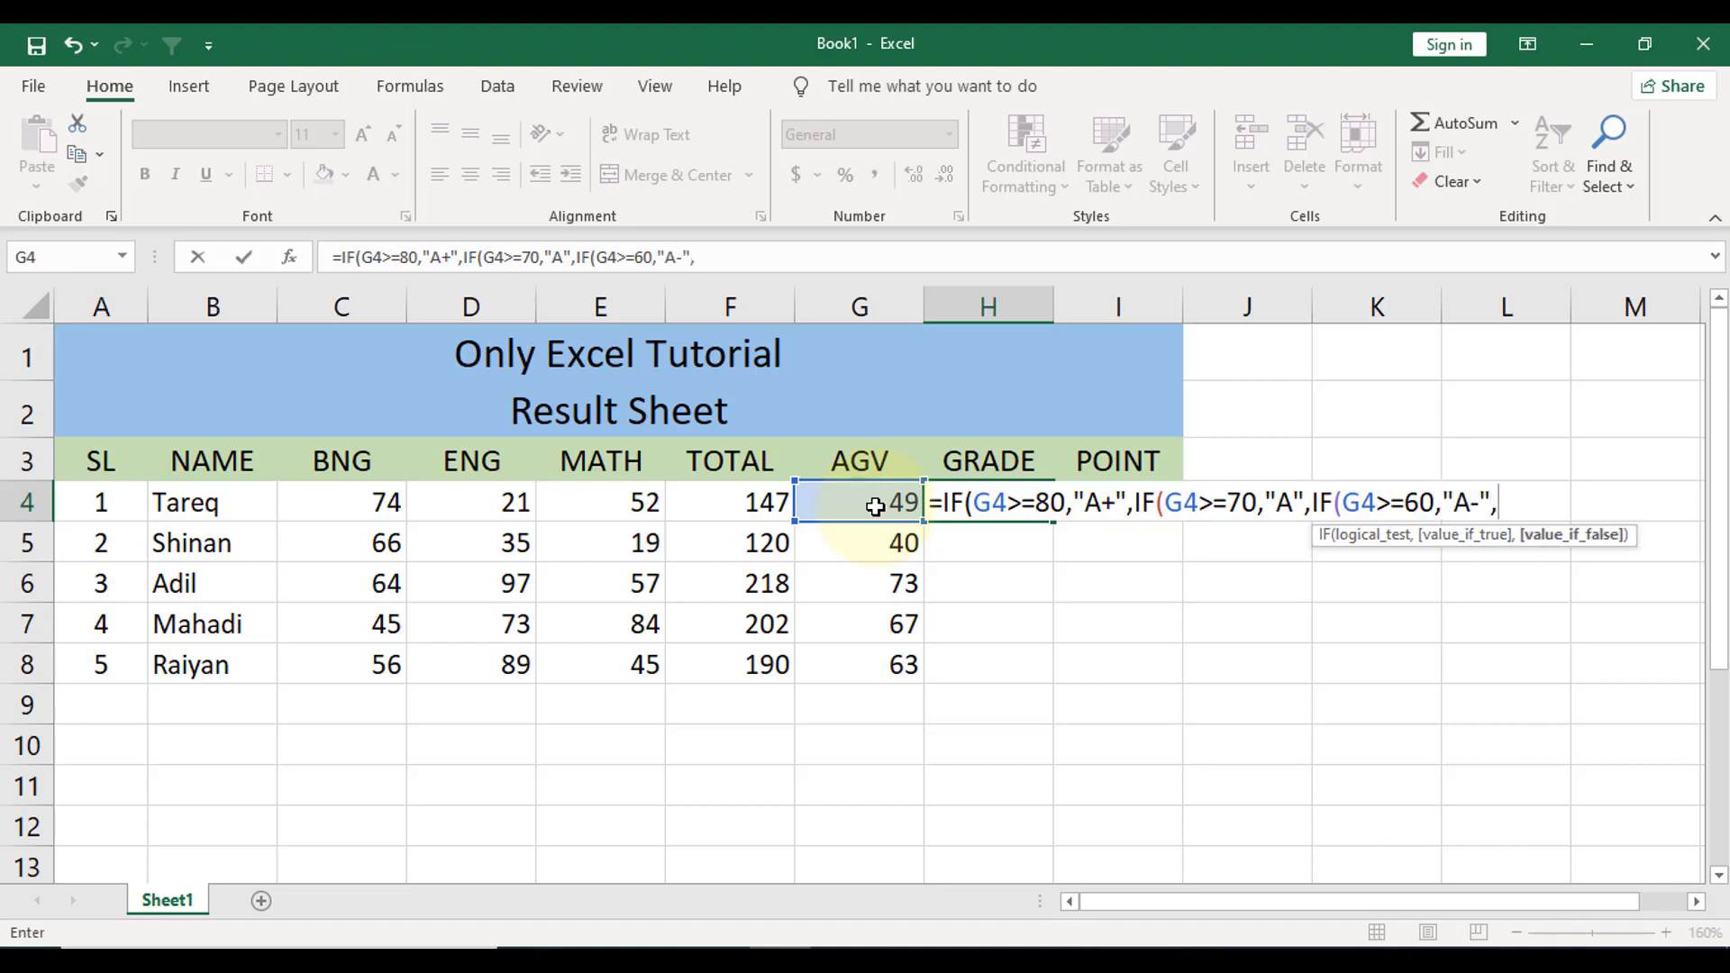
Nest a fourth IF in the H4 formula that returns "B" when G4>=50.
type(",IF")
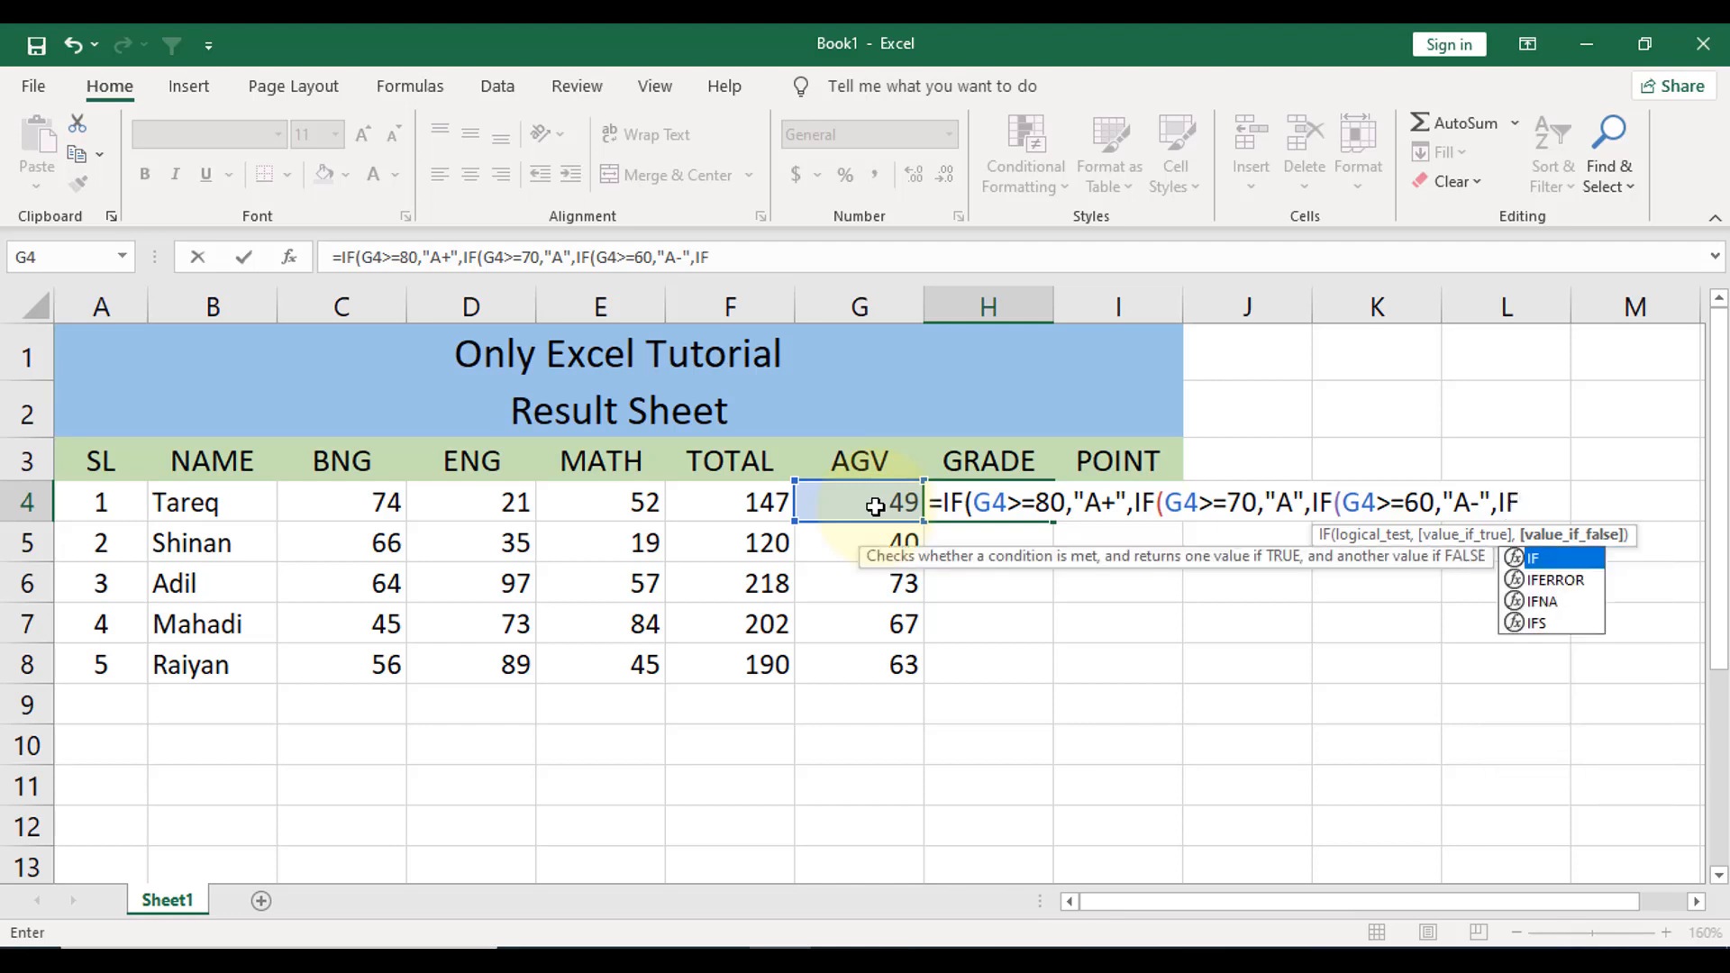
type("(")
left_click(875, 507)
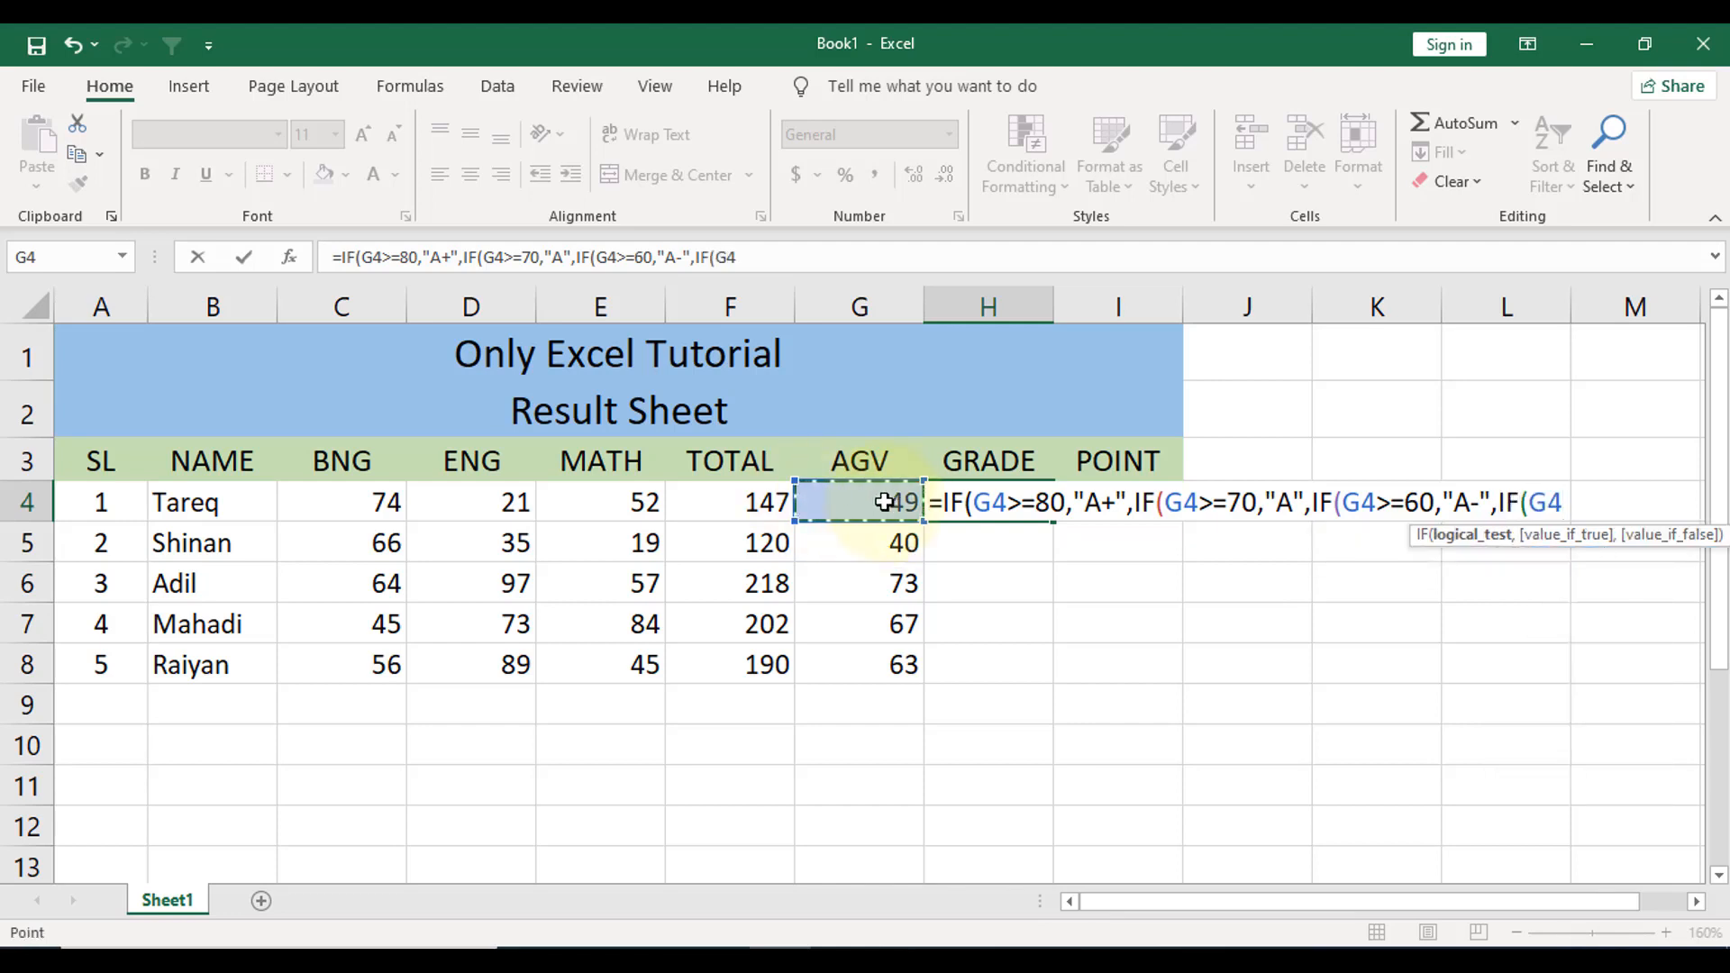
type(">=")
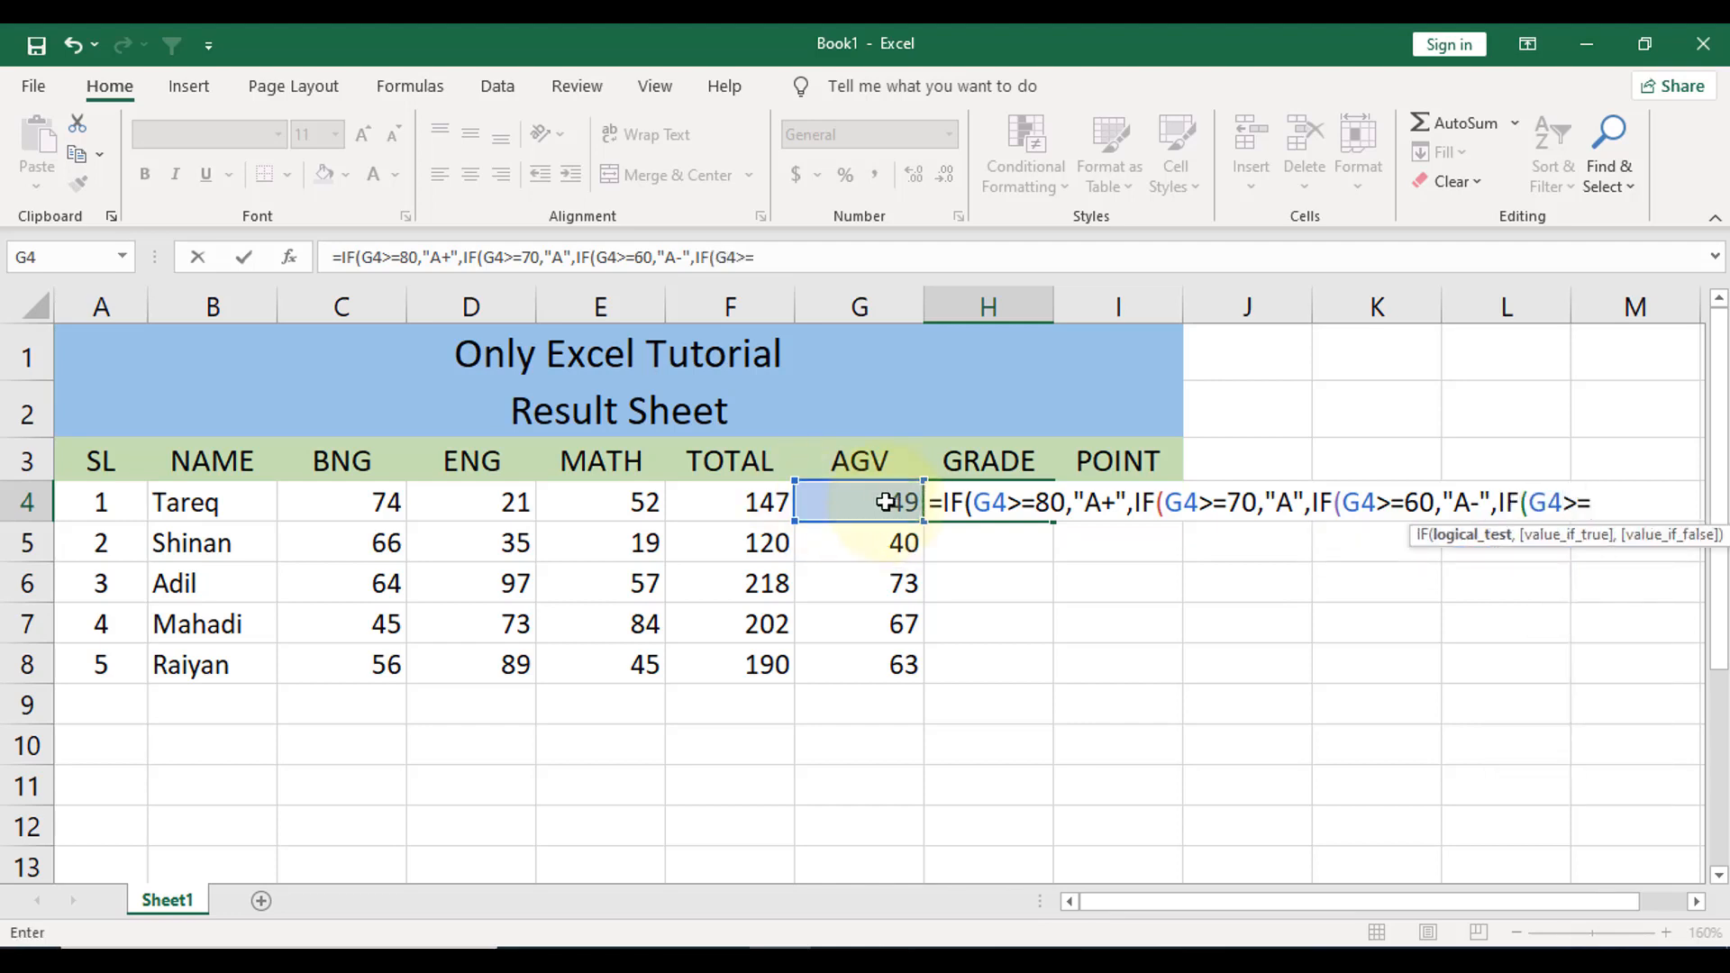
type("50,\"")
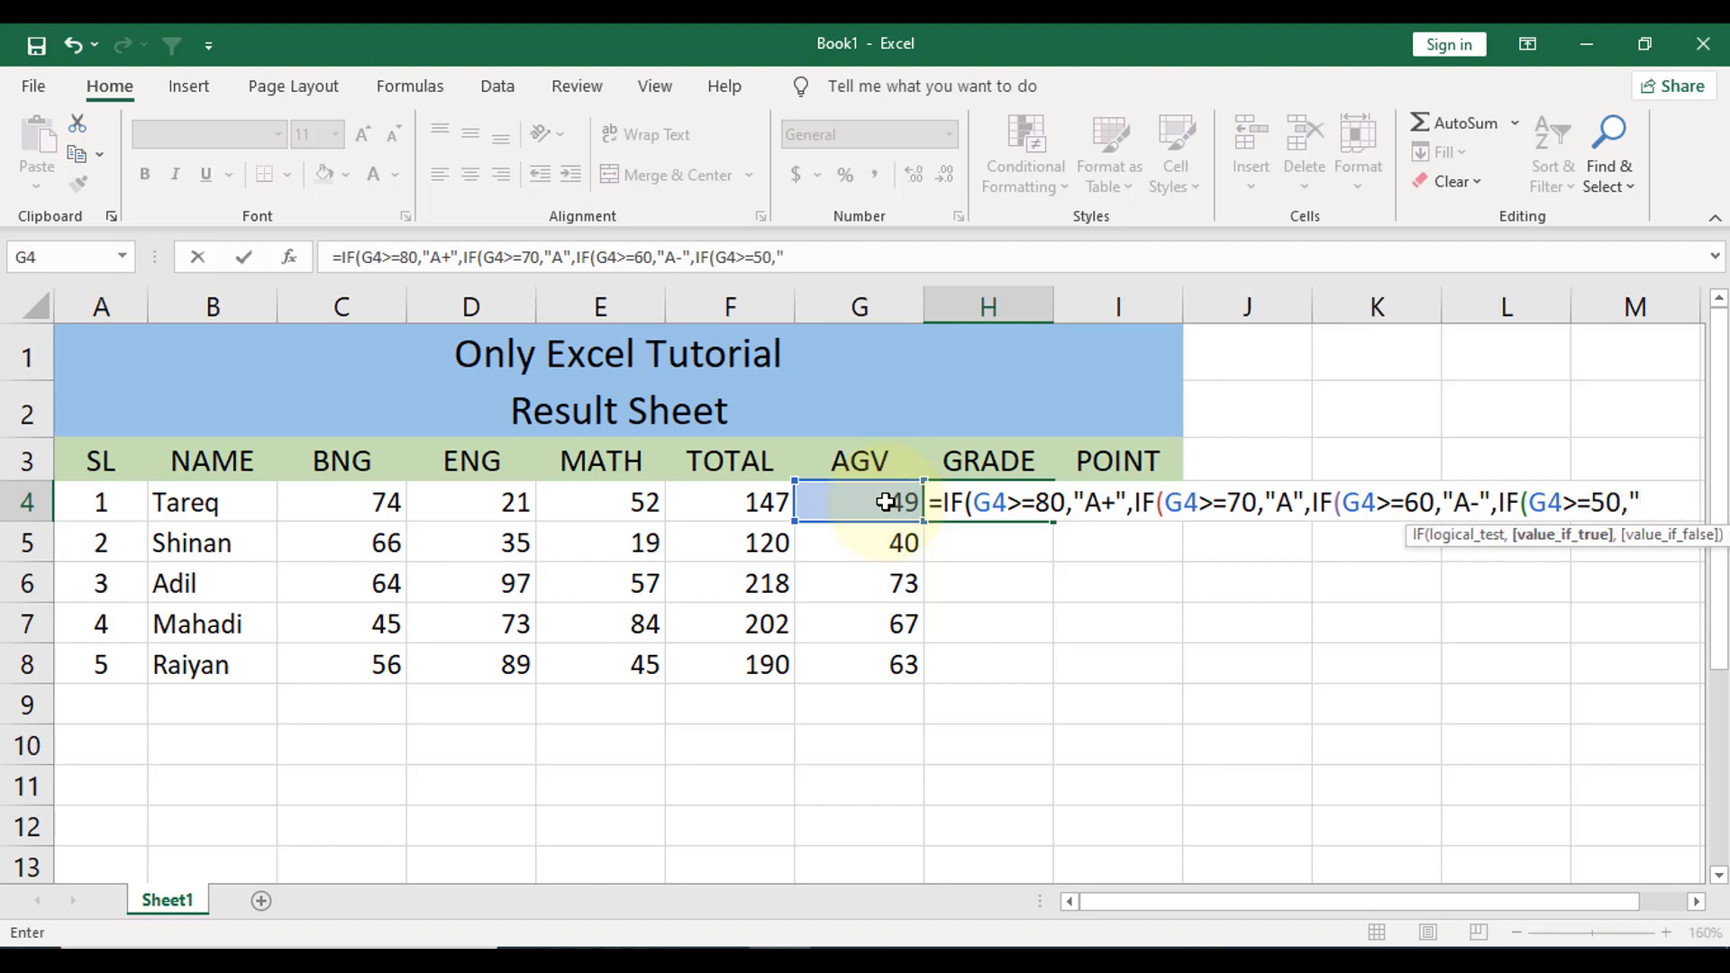
type("B\",")
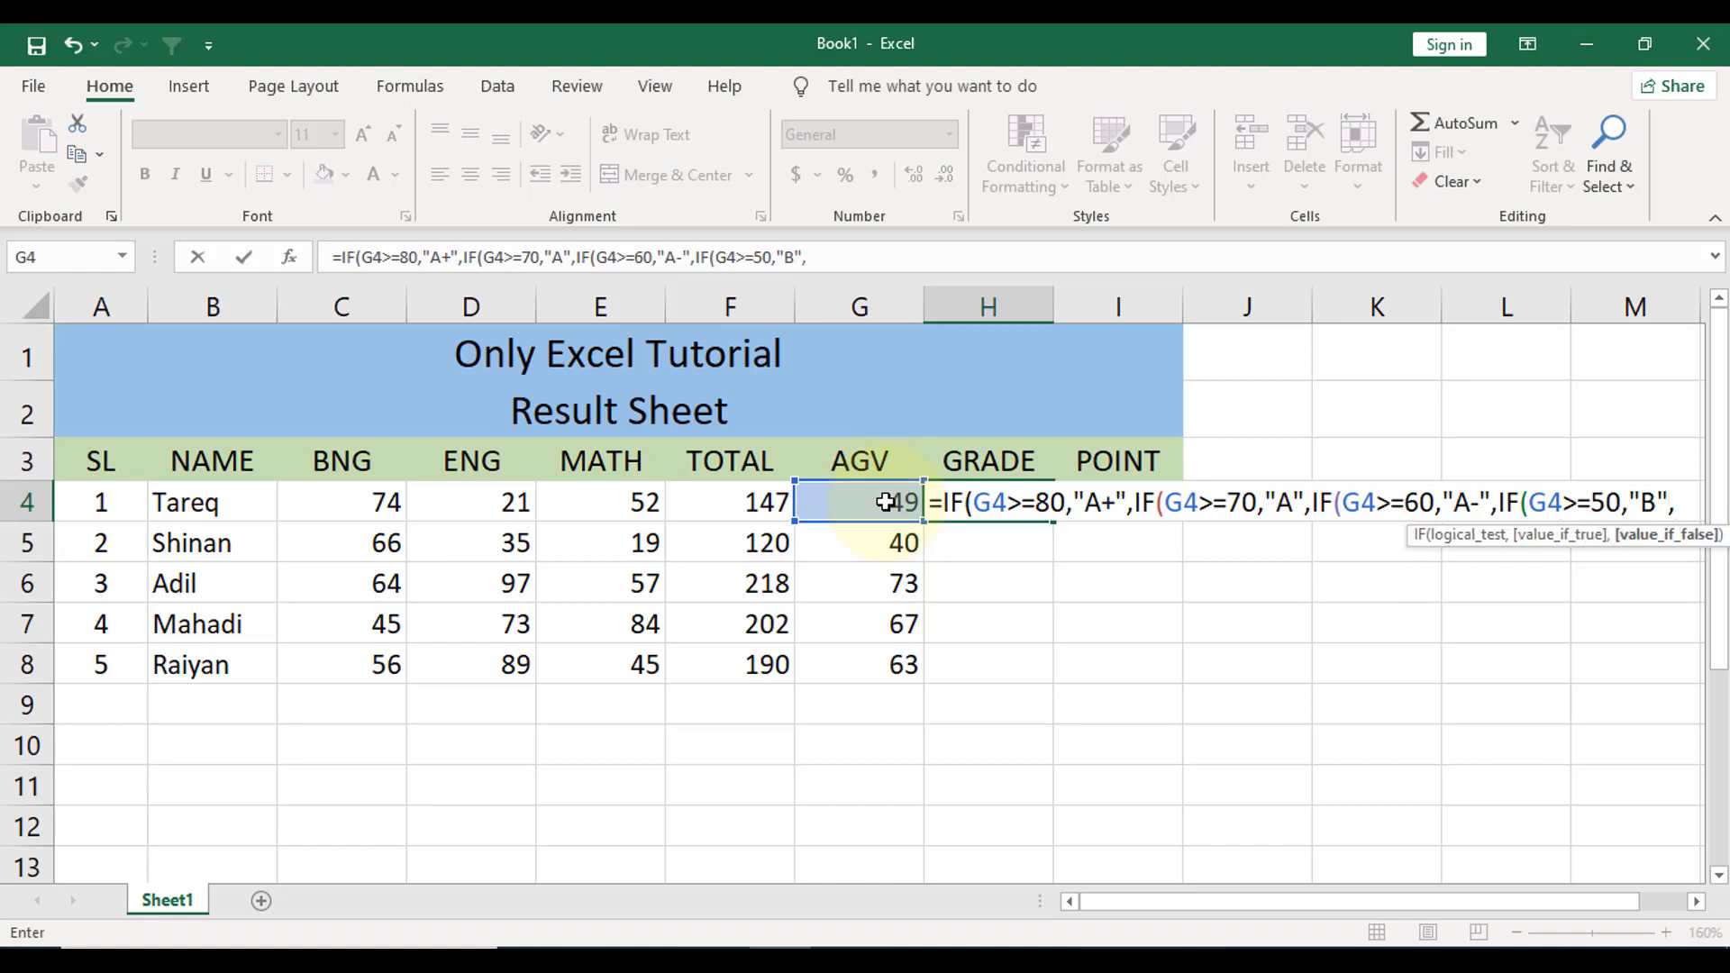
Nest a fifth IF in the H4 formula that returns "C" when G4>=40.
type("IF(")
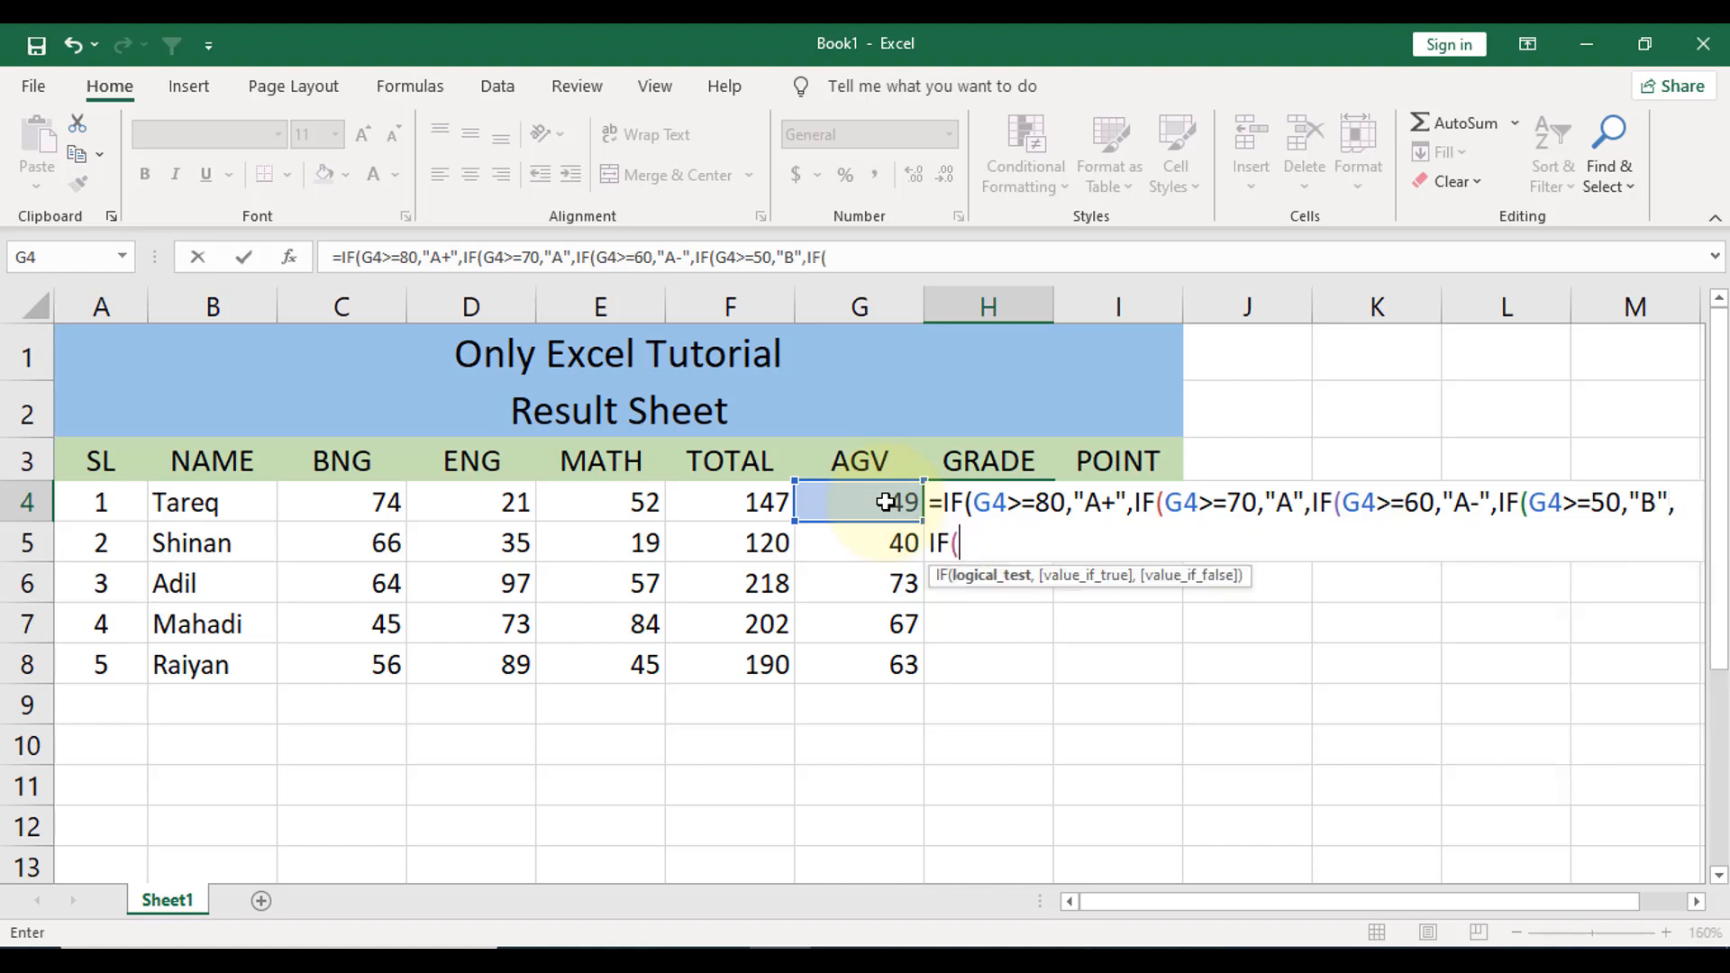
left_click(886, 502)
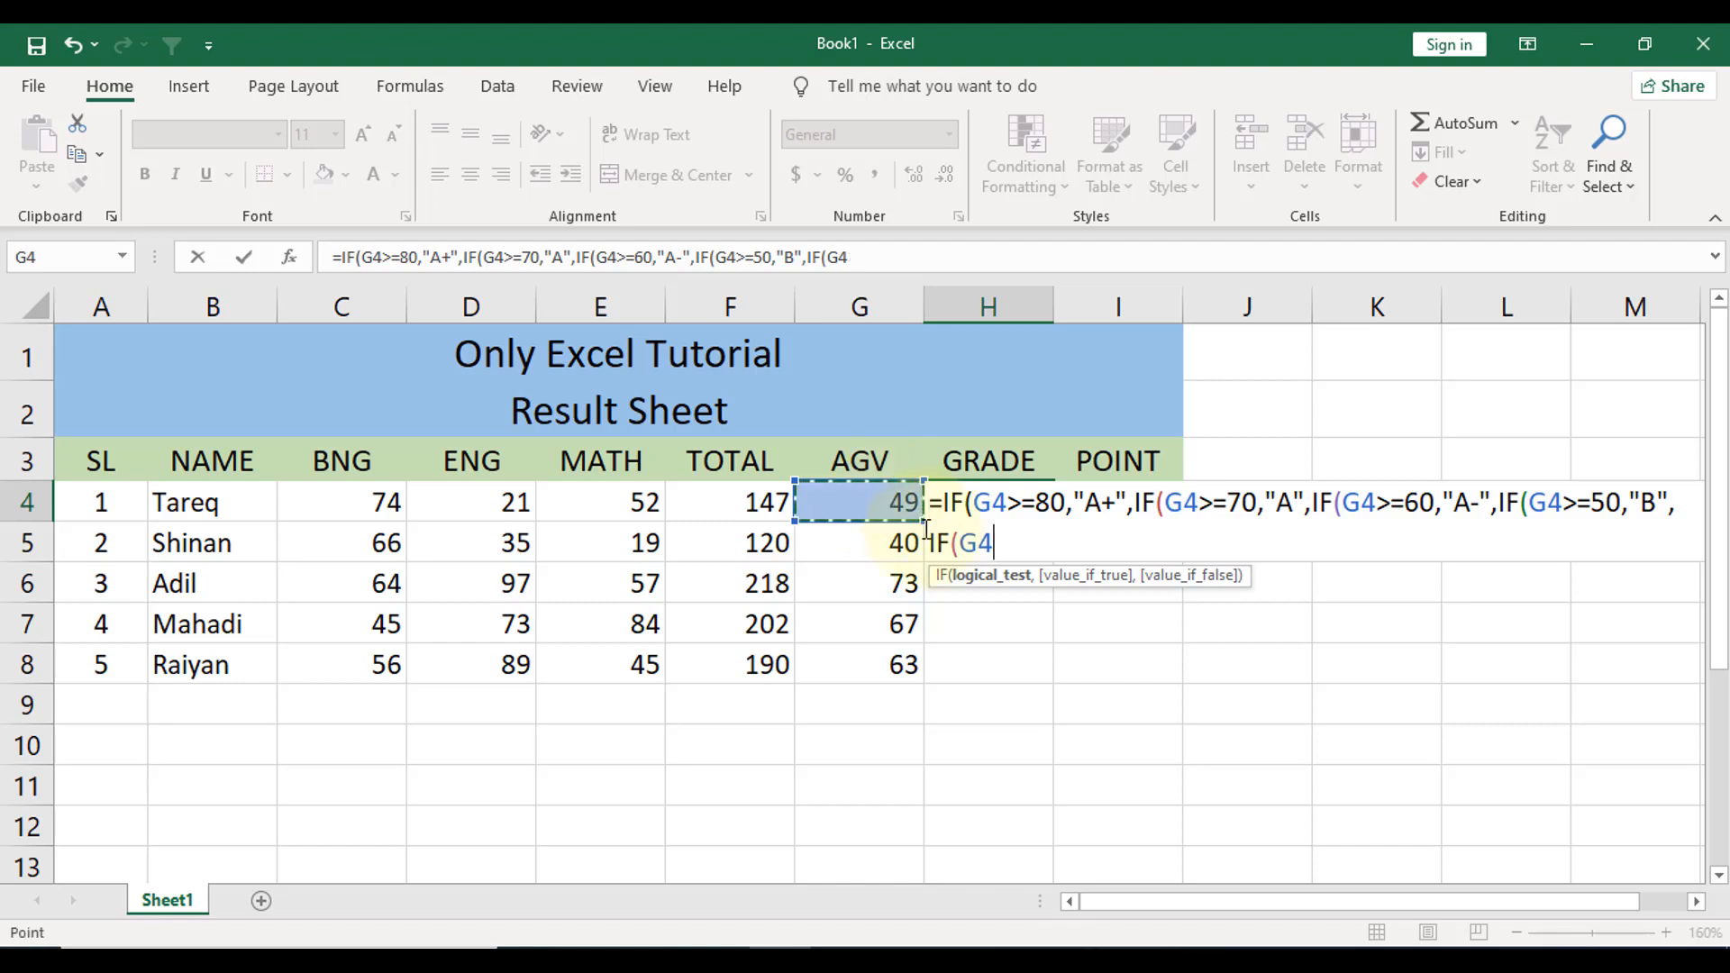
type(">=40")
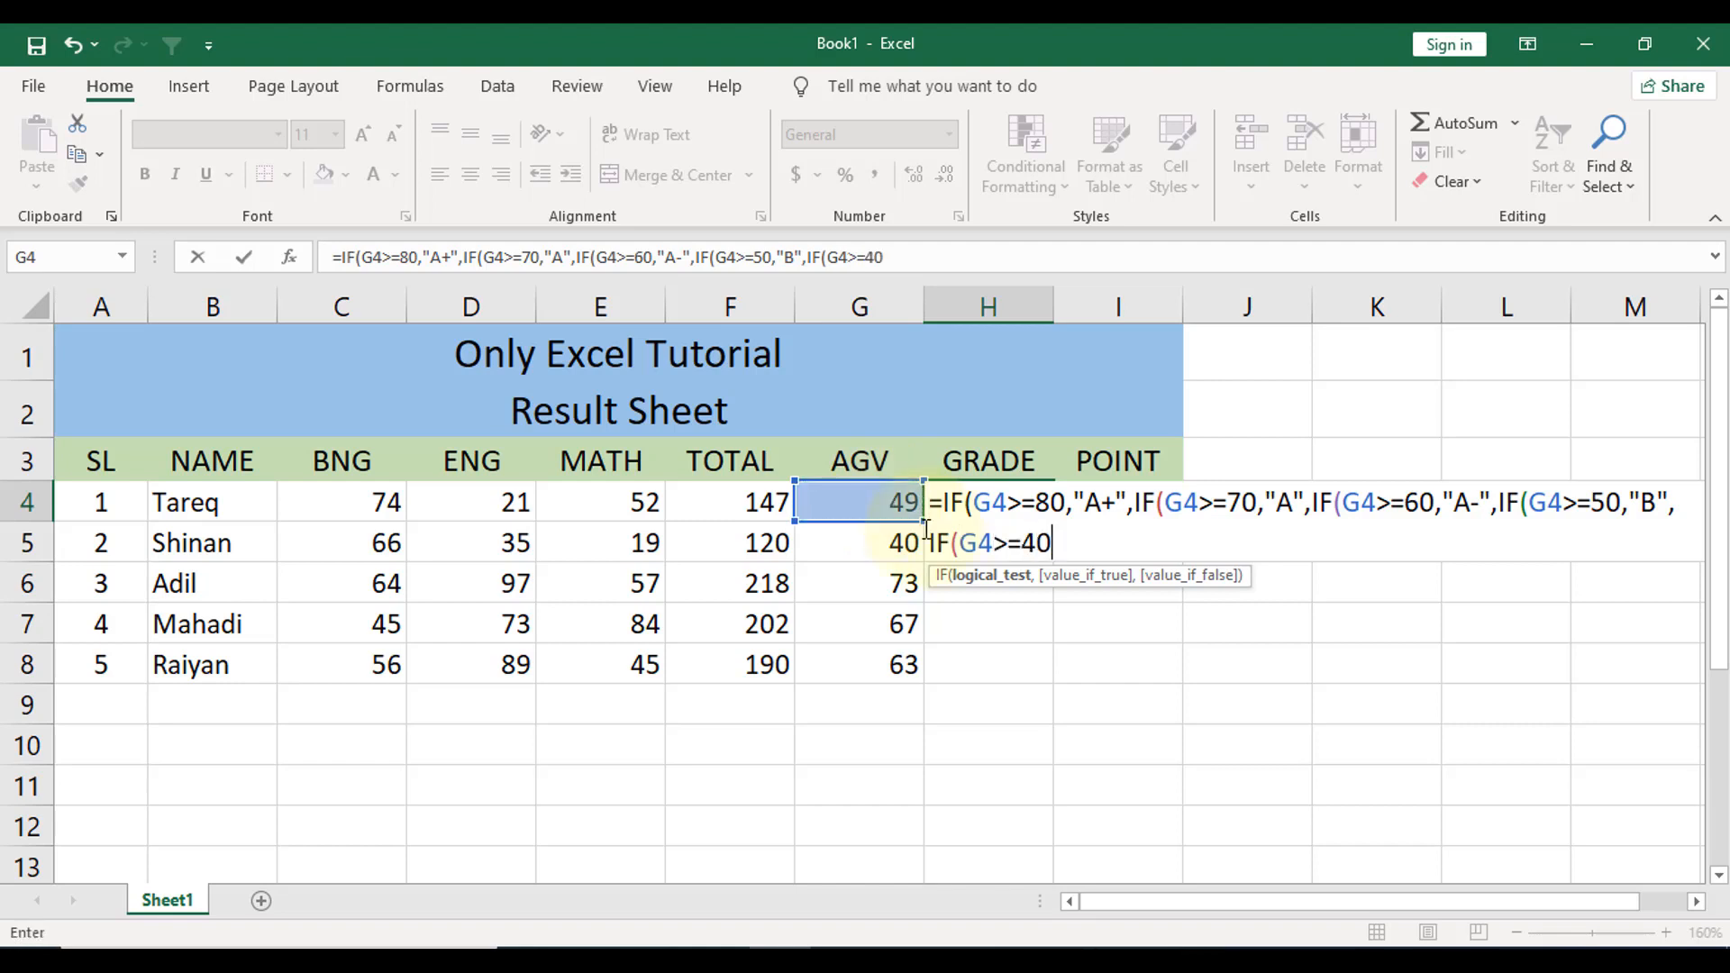
type(",\"C")
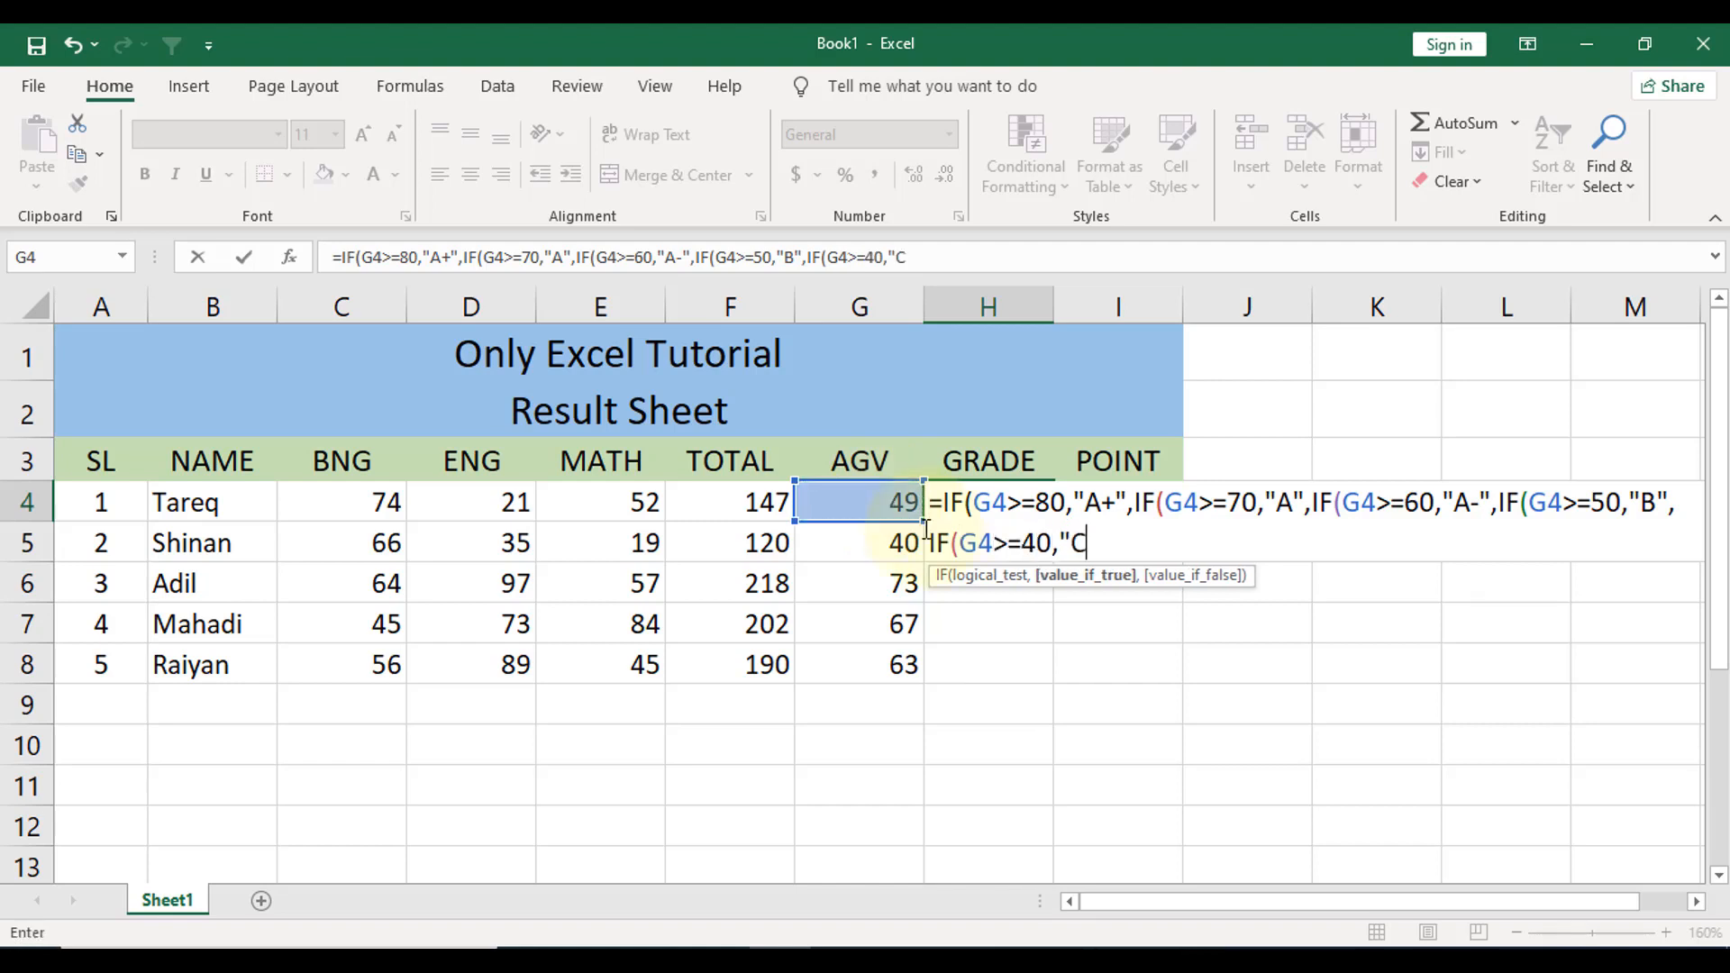
Complete the H4 formula with a last IF returning "D" when G4>=33 and "F" otherwise, closing all six brackets.
type("\",IF(")
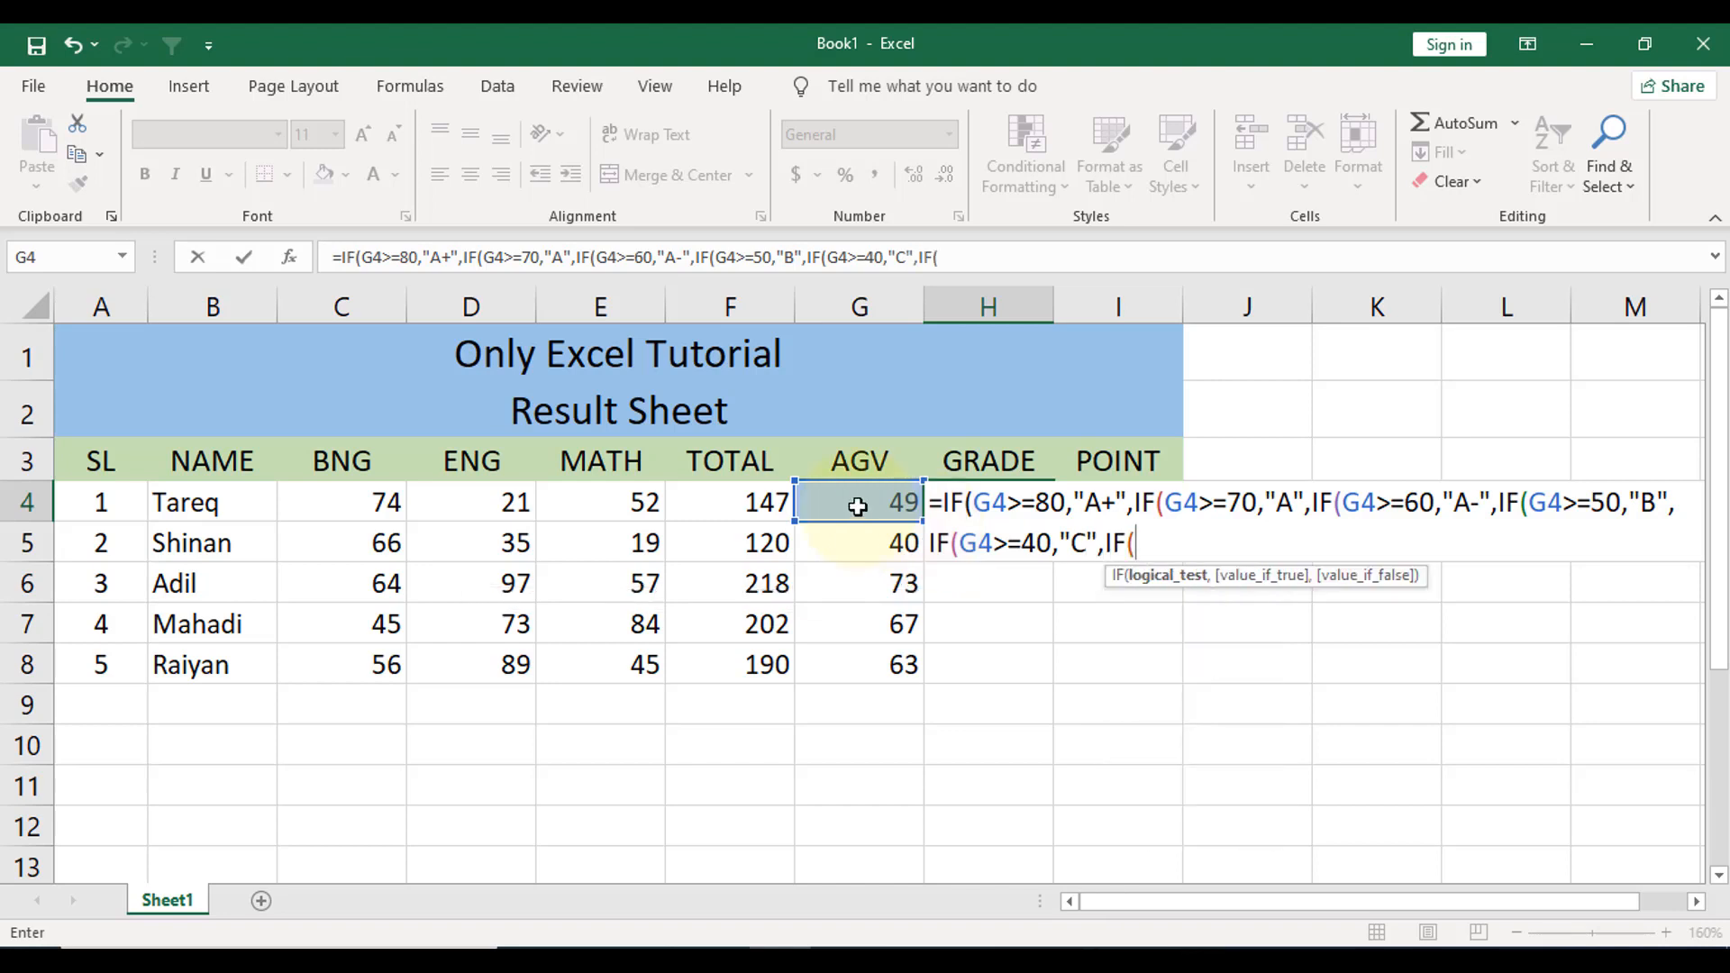
left_click(857, 507)
type(">=")
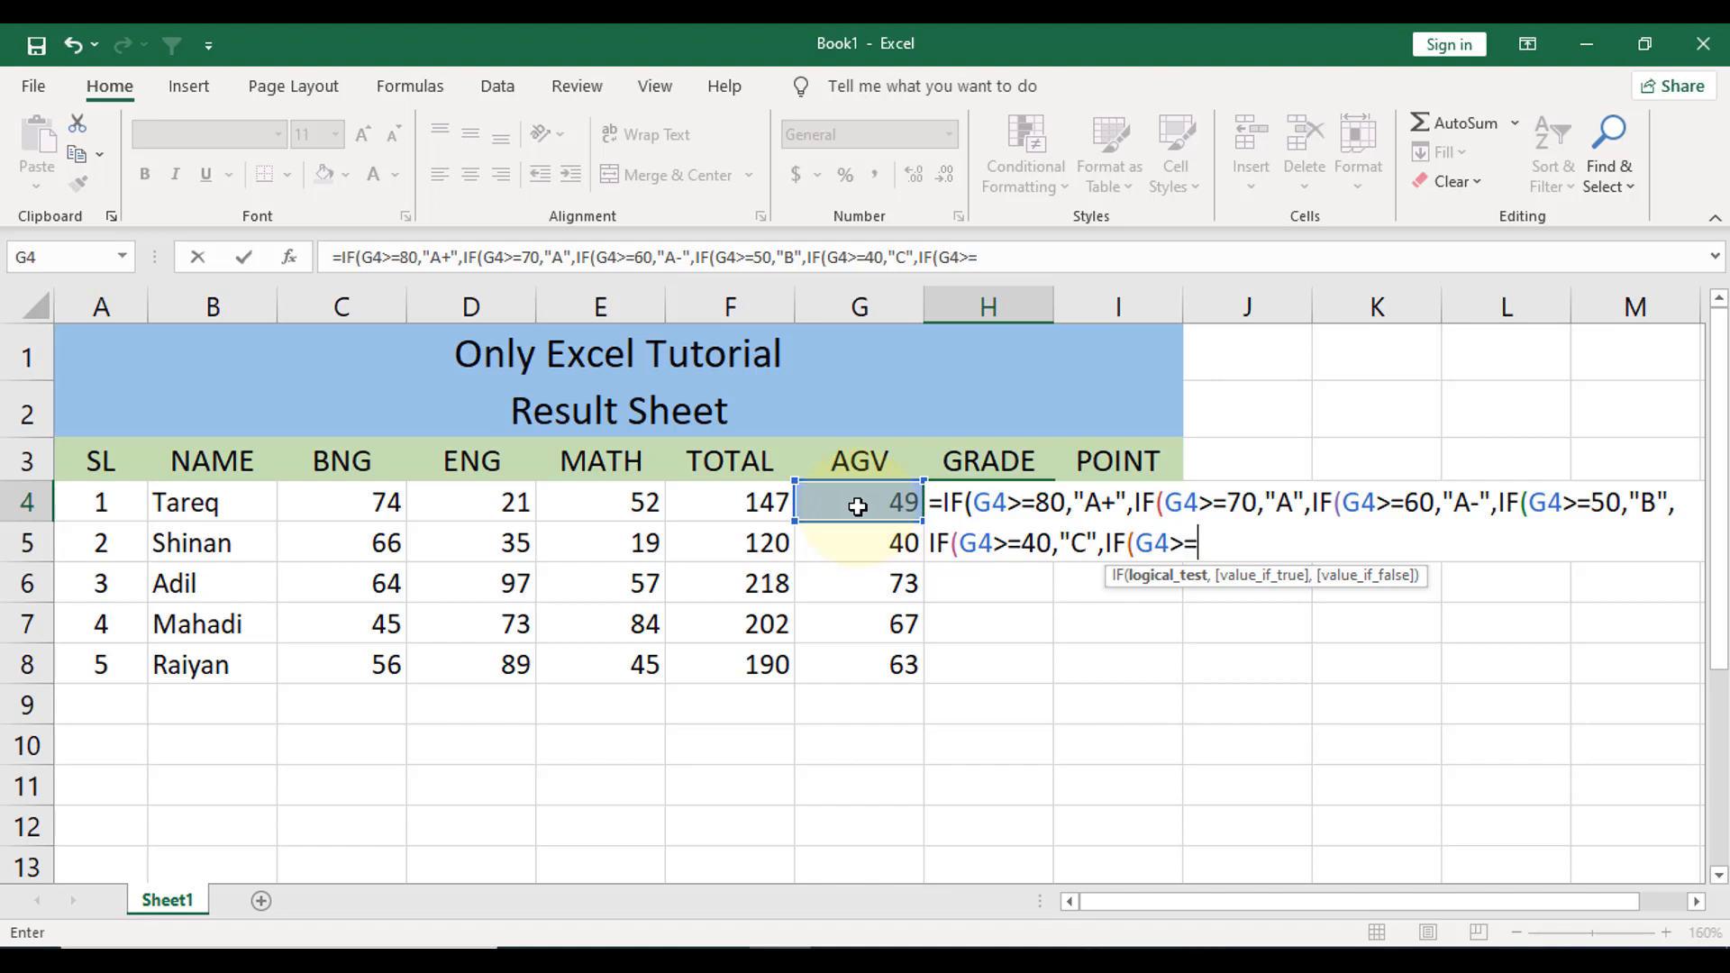
type("33")
type(",\"")
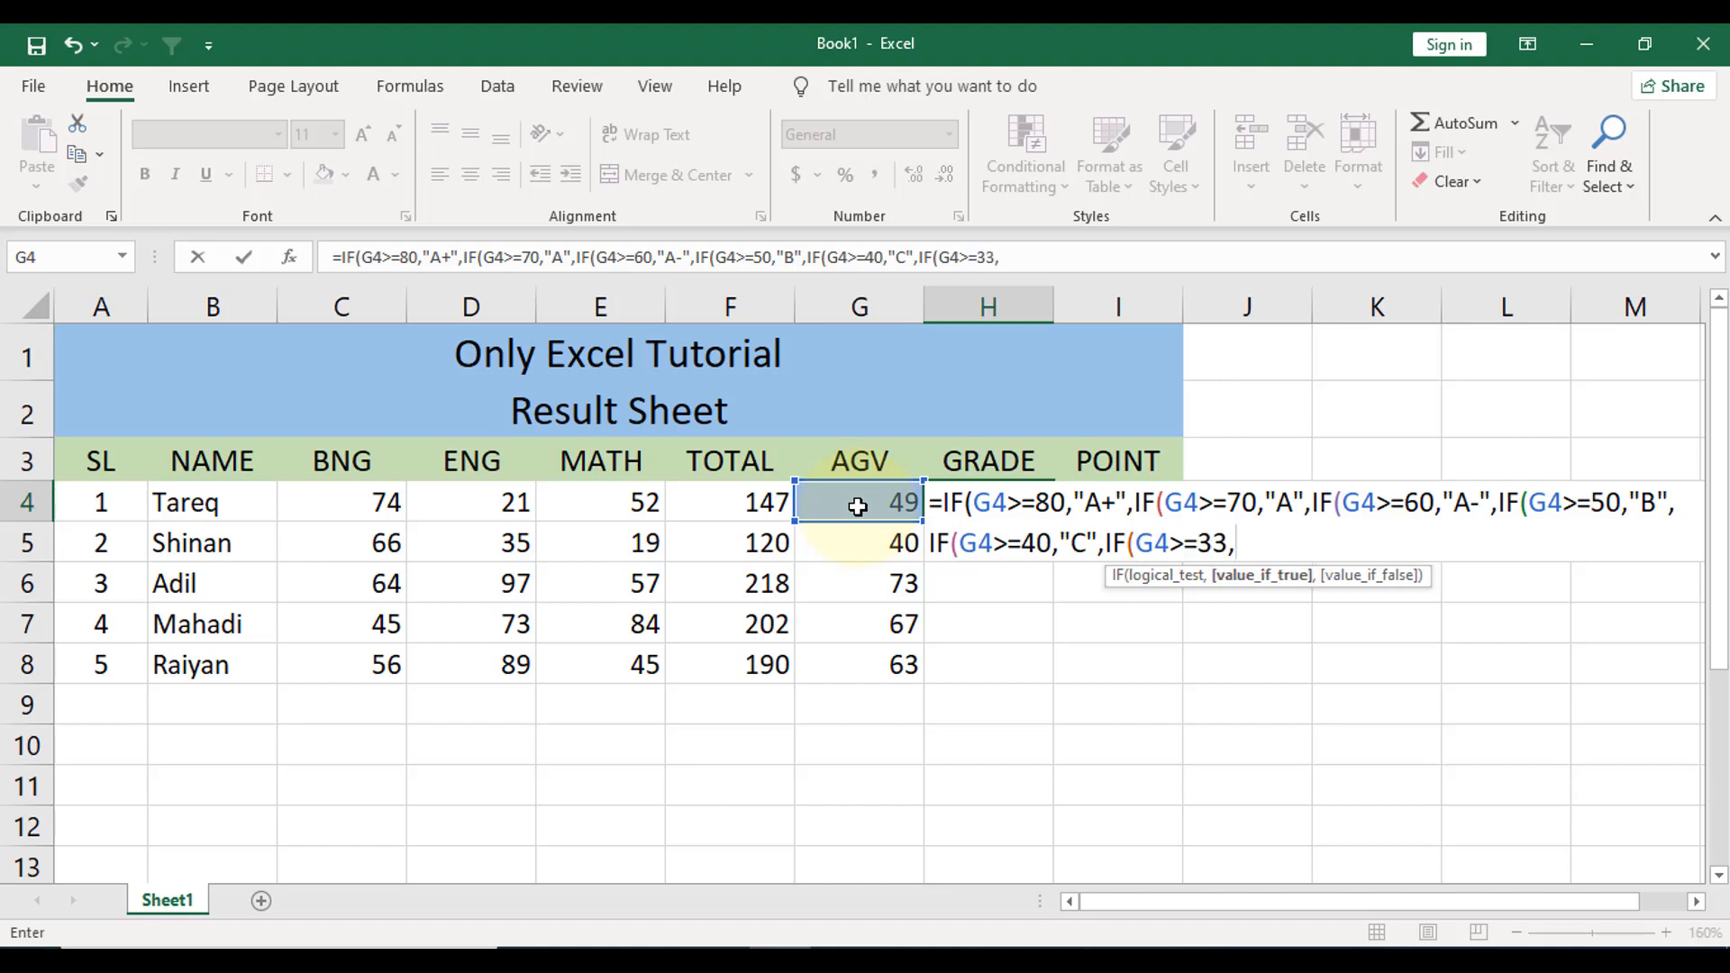
type("D\",")
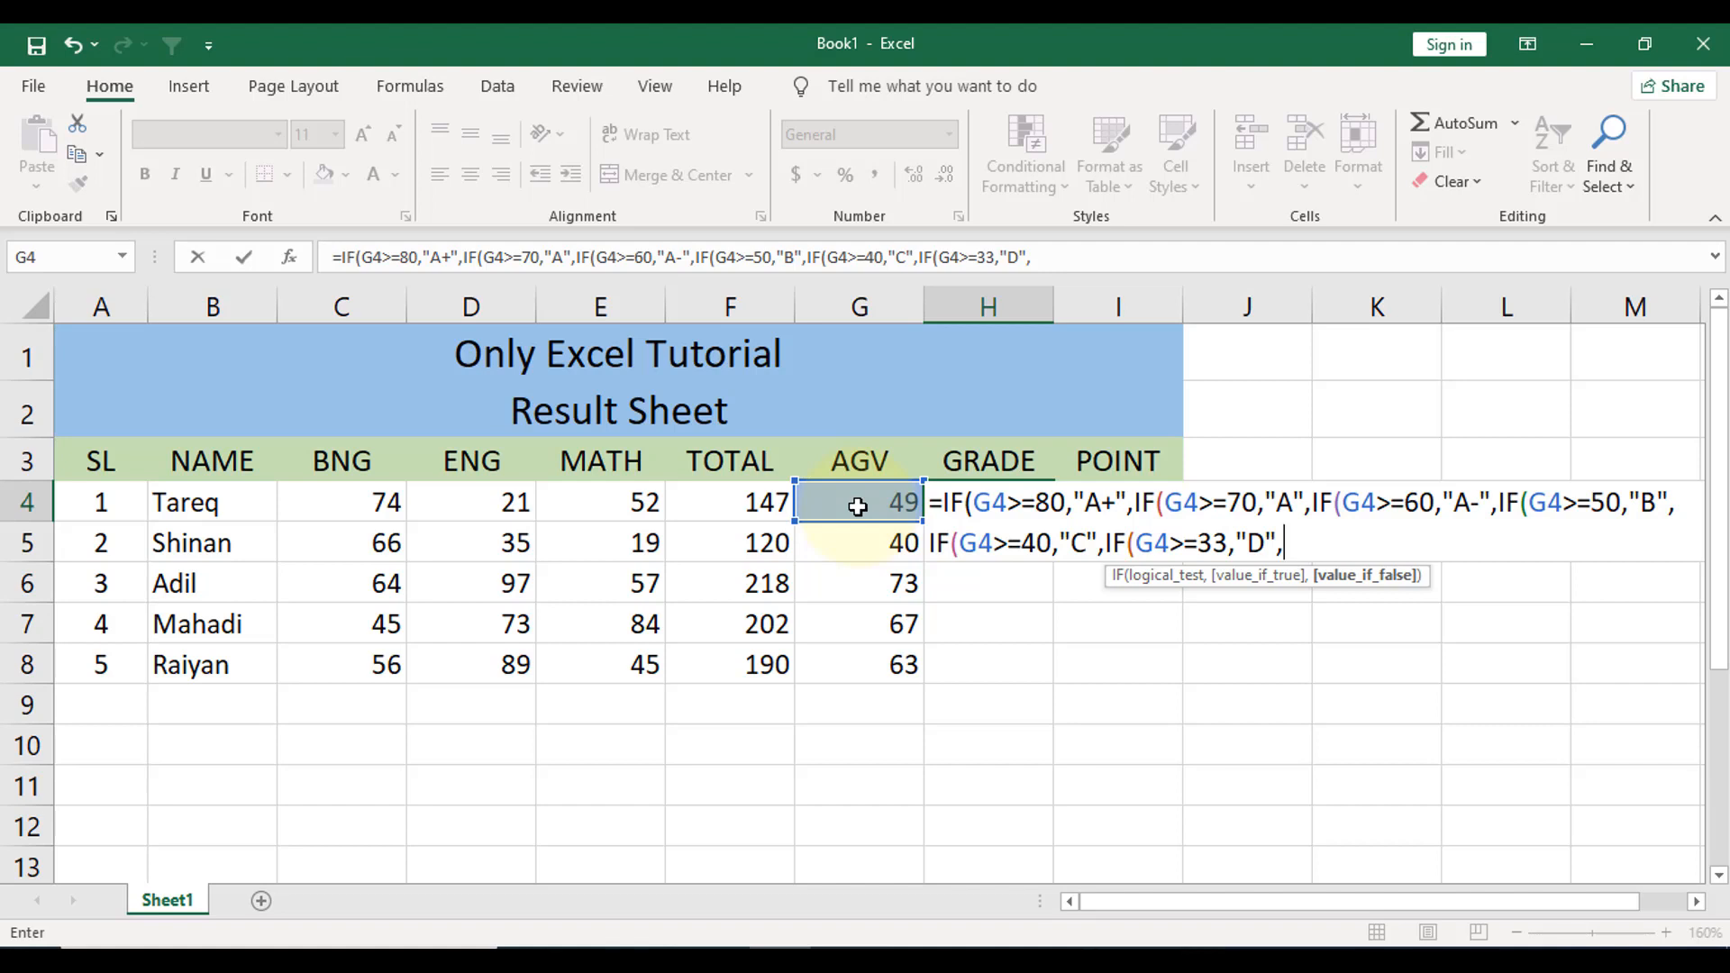
type("\"F")
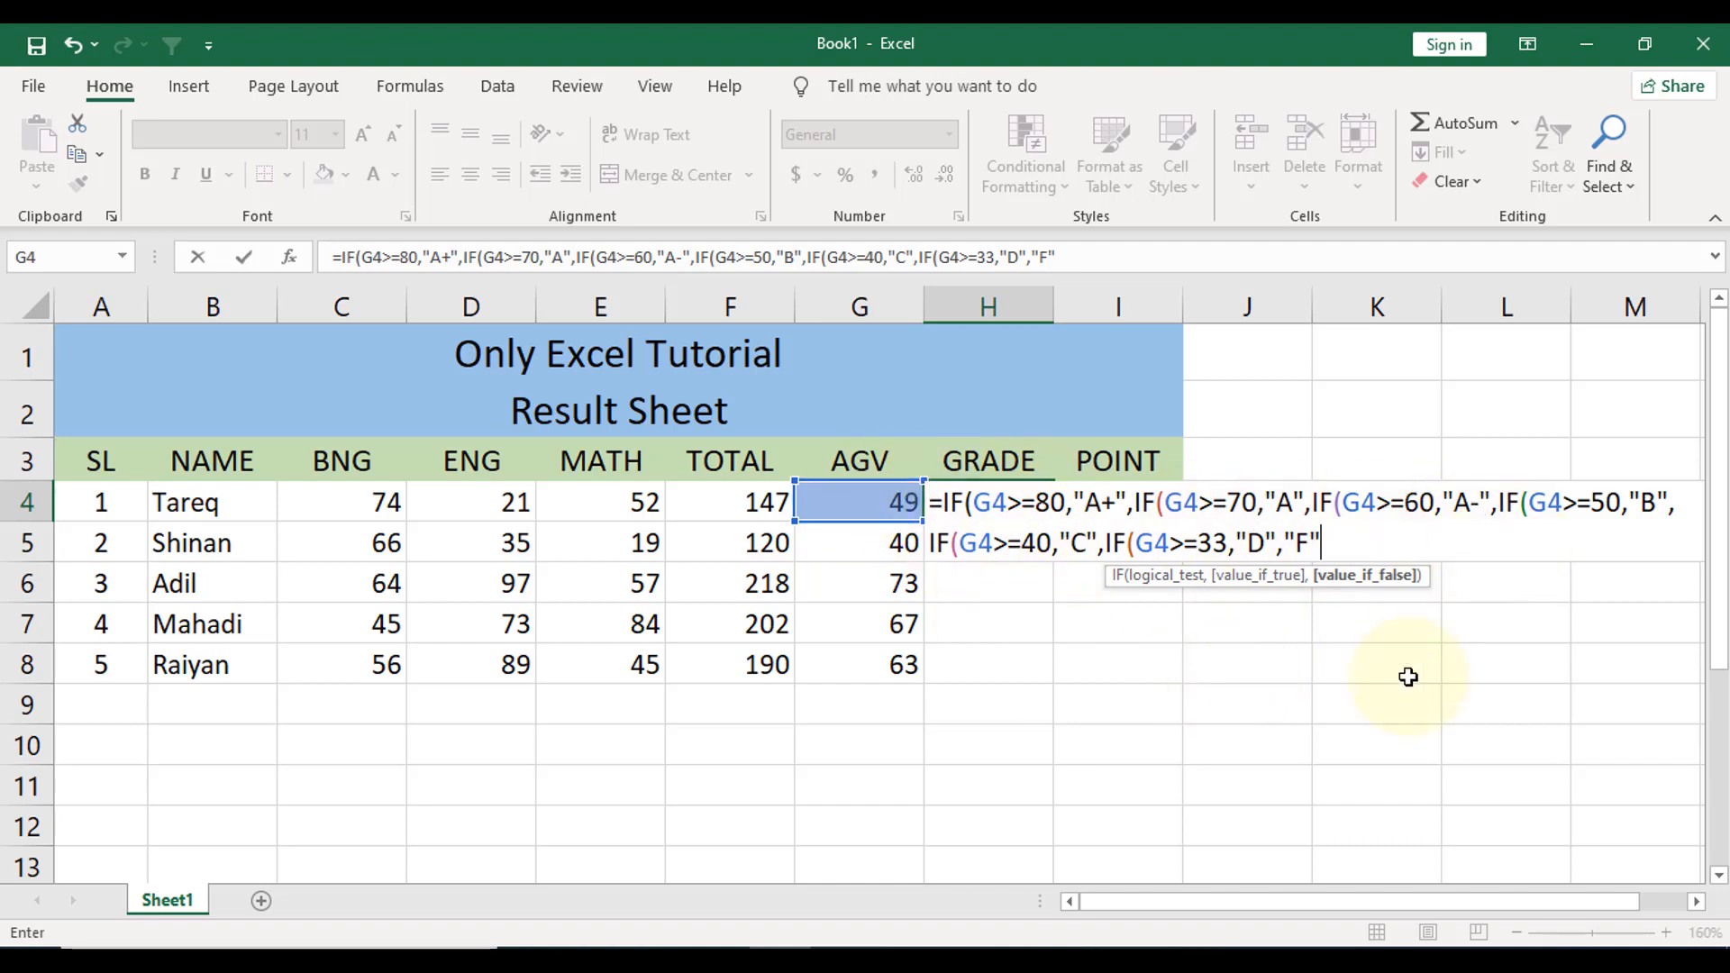
type(")))")
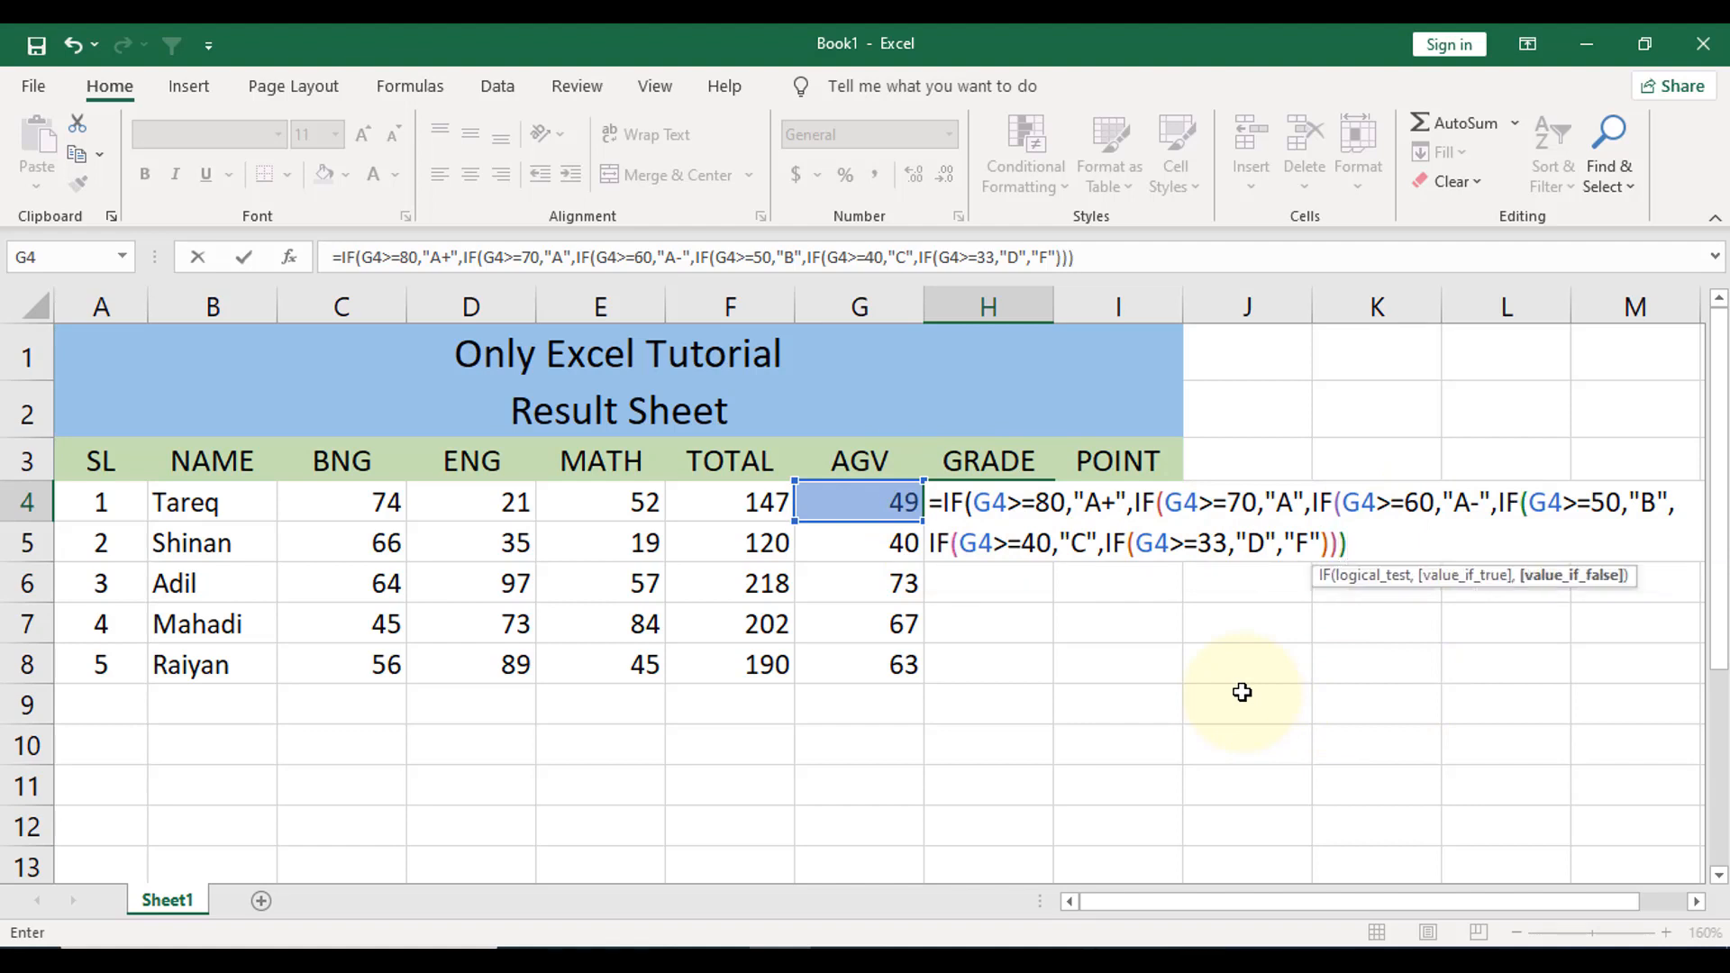
type(")))")
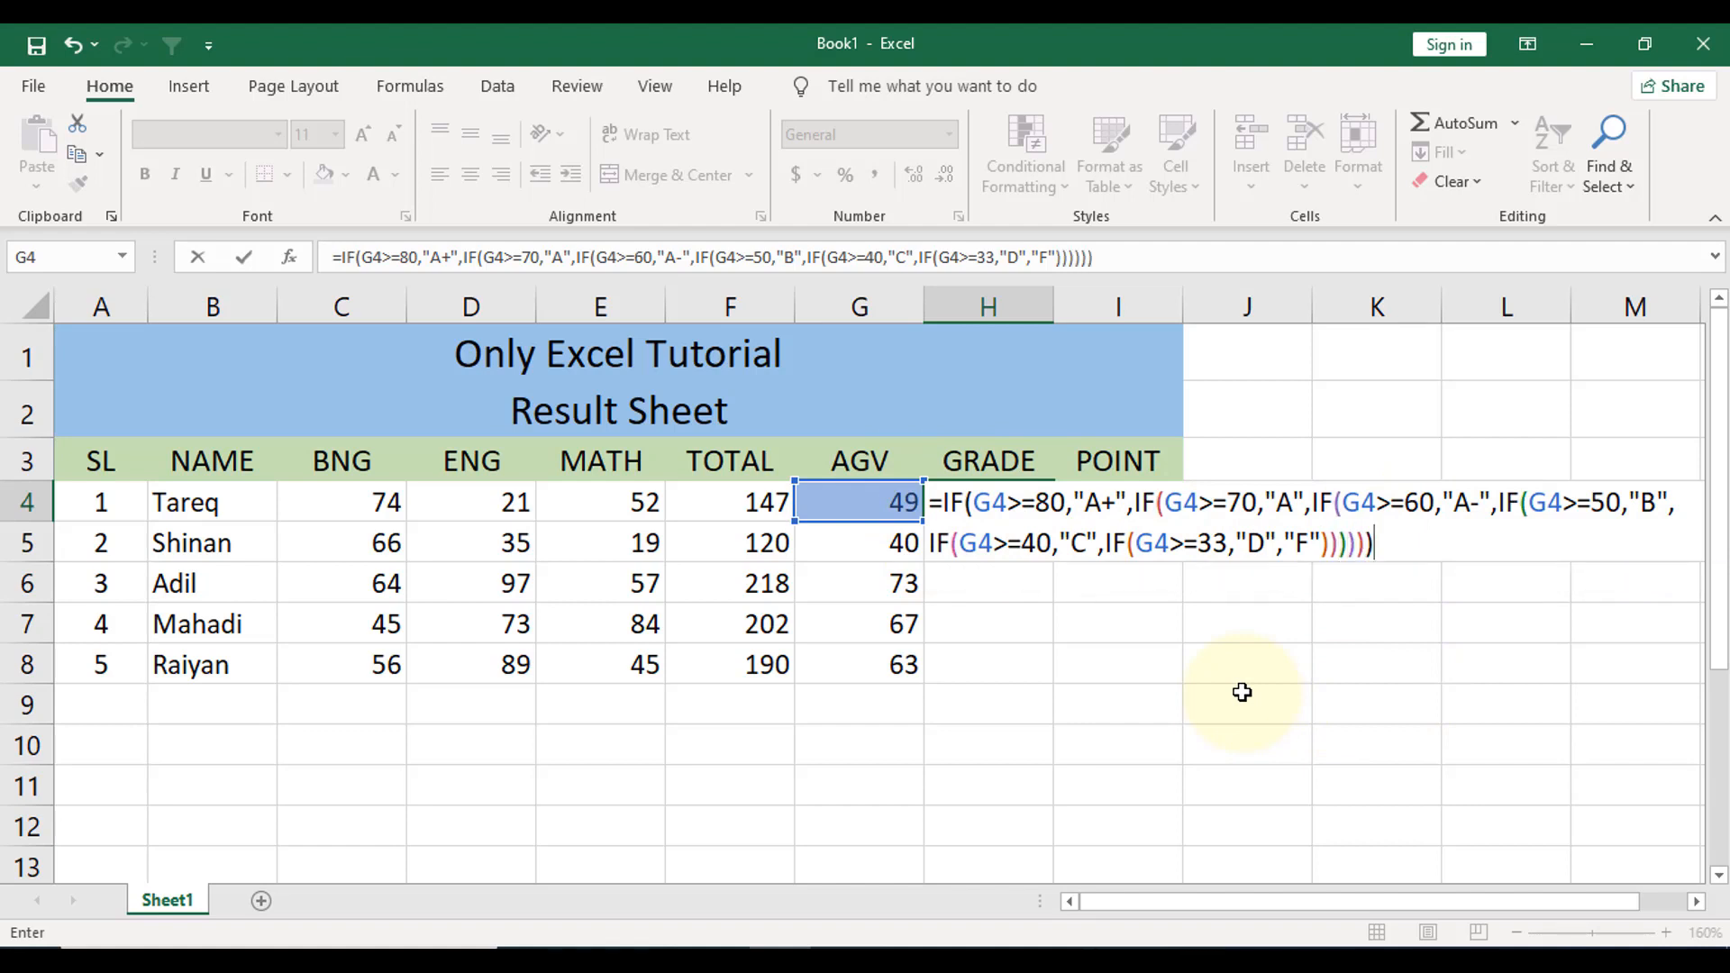
key("Return")
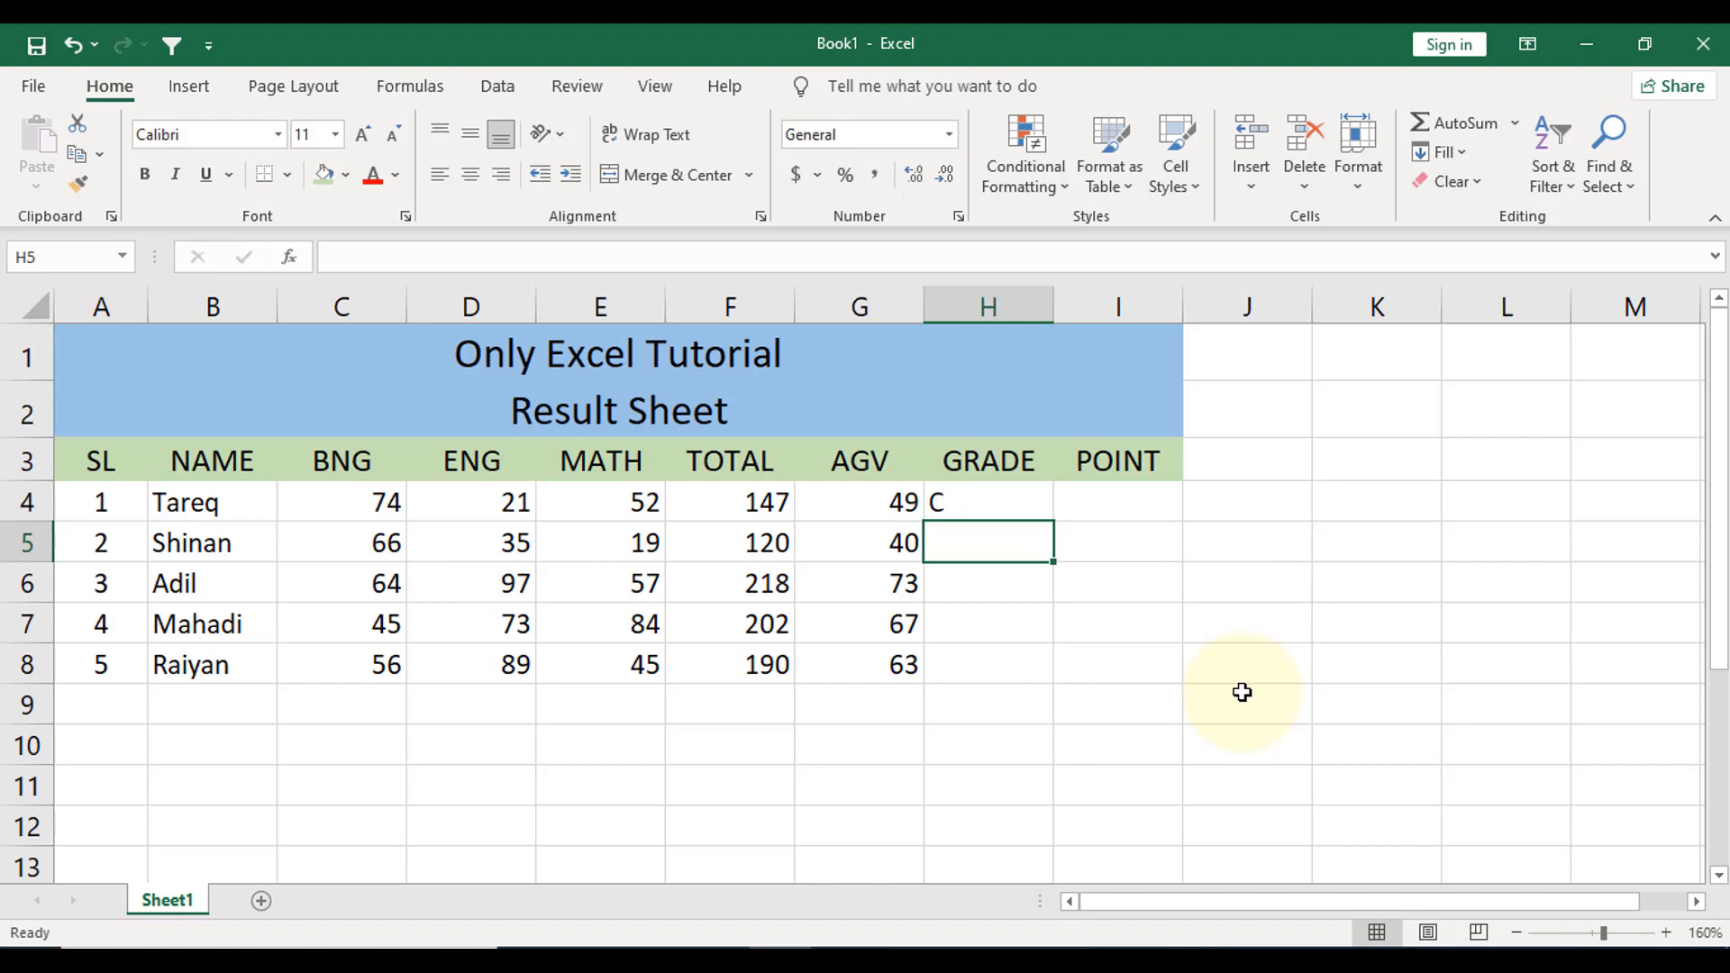
Copy the grade formula from H4 down through H8 and centre the grades.
left_click(1018, 502)
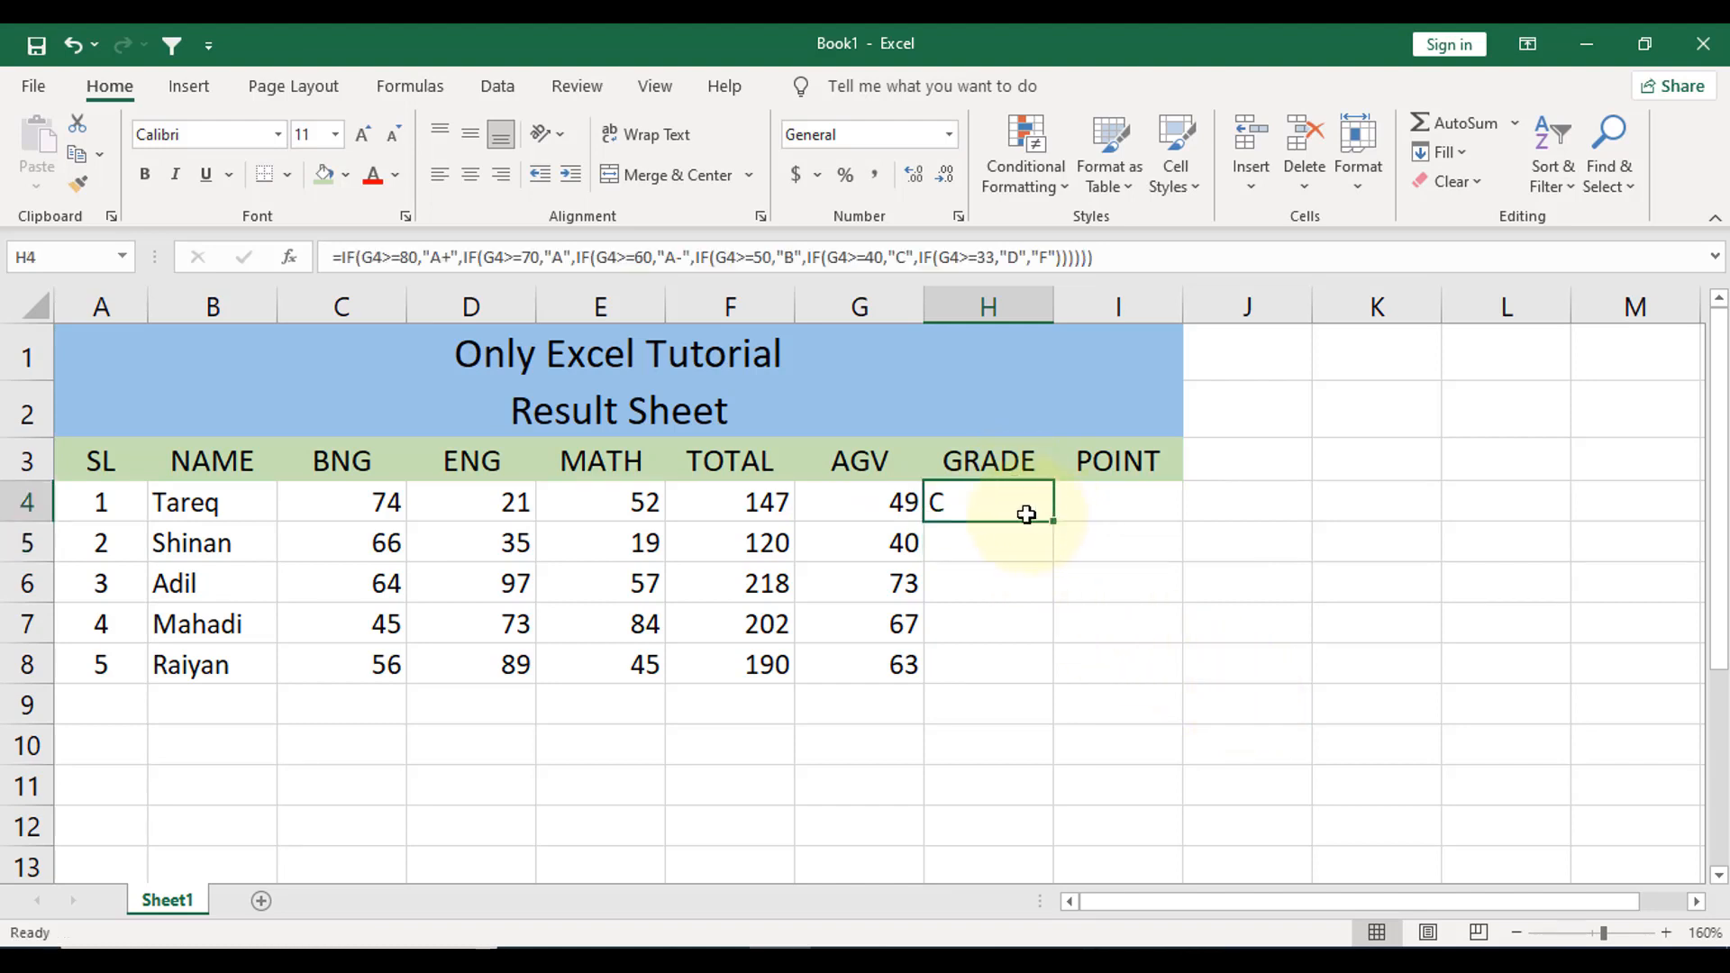
left_click_drag(1053, 522, 1045, 685)
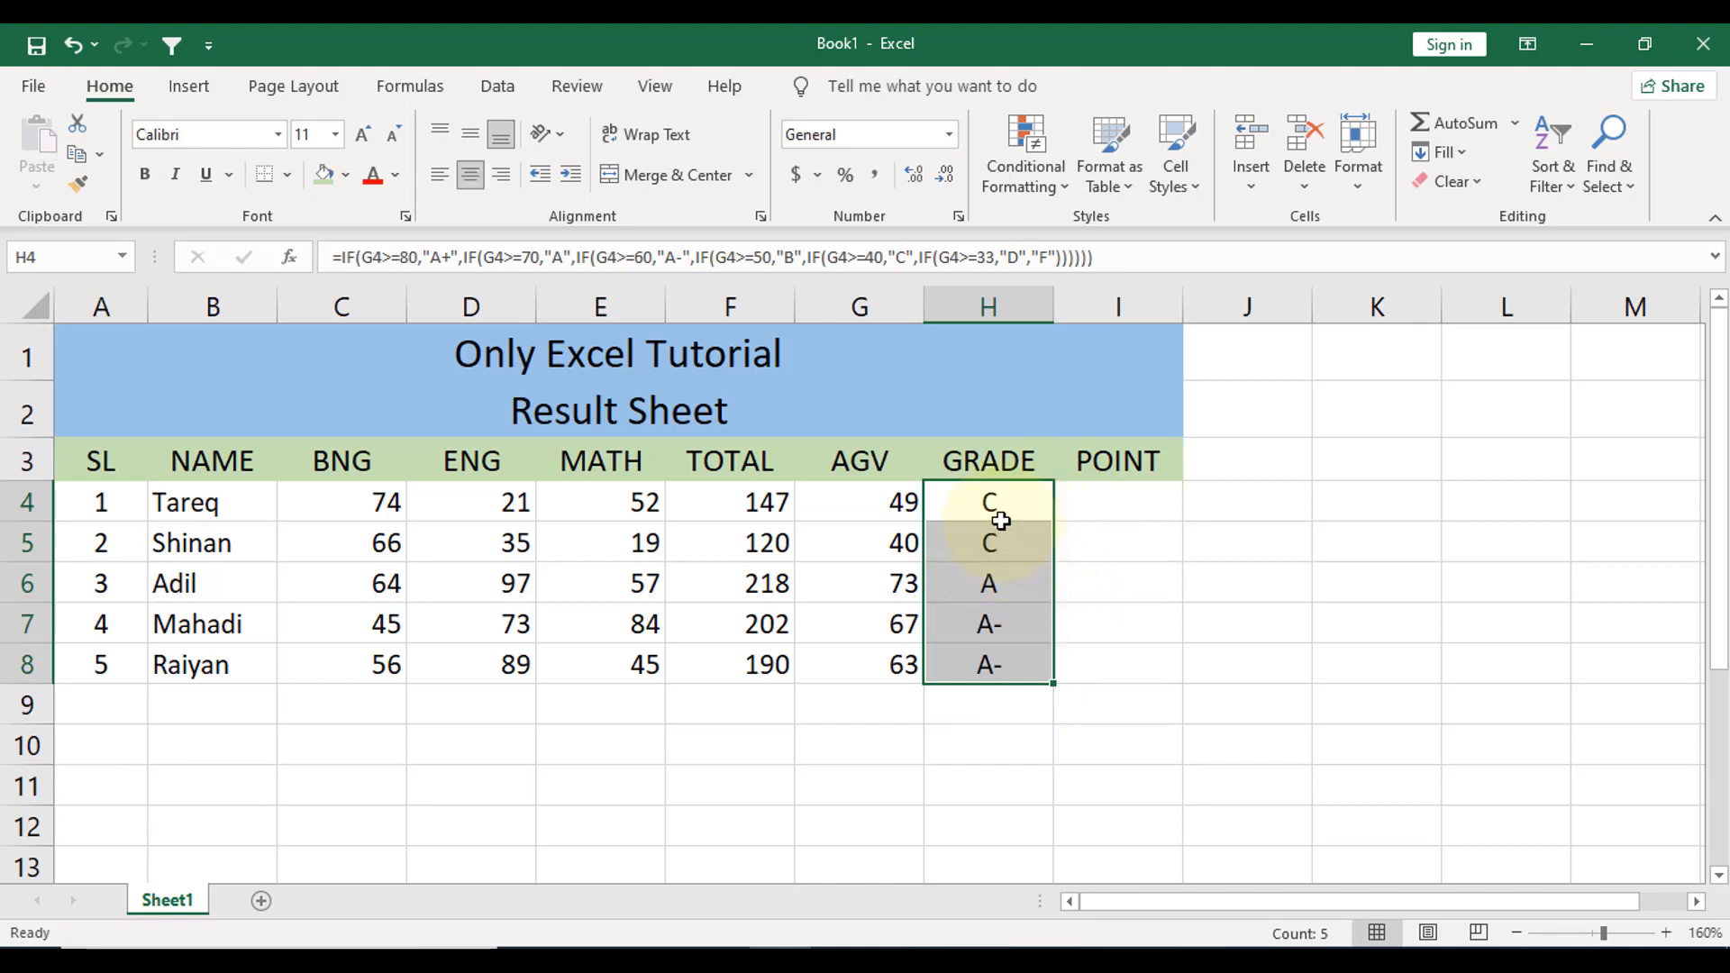
Copy the full nested IF formula text from H4 and paste it unchanged into I4 under POINT.
left_click(1135, 508)
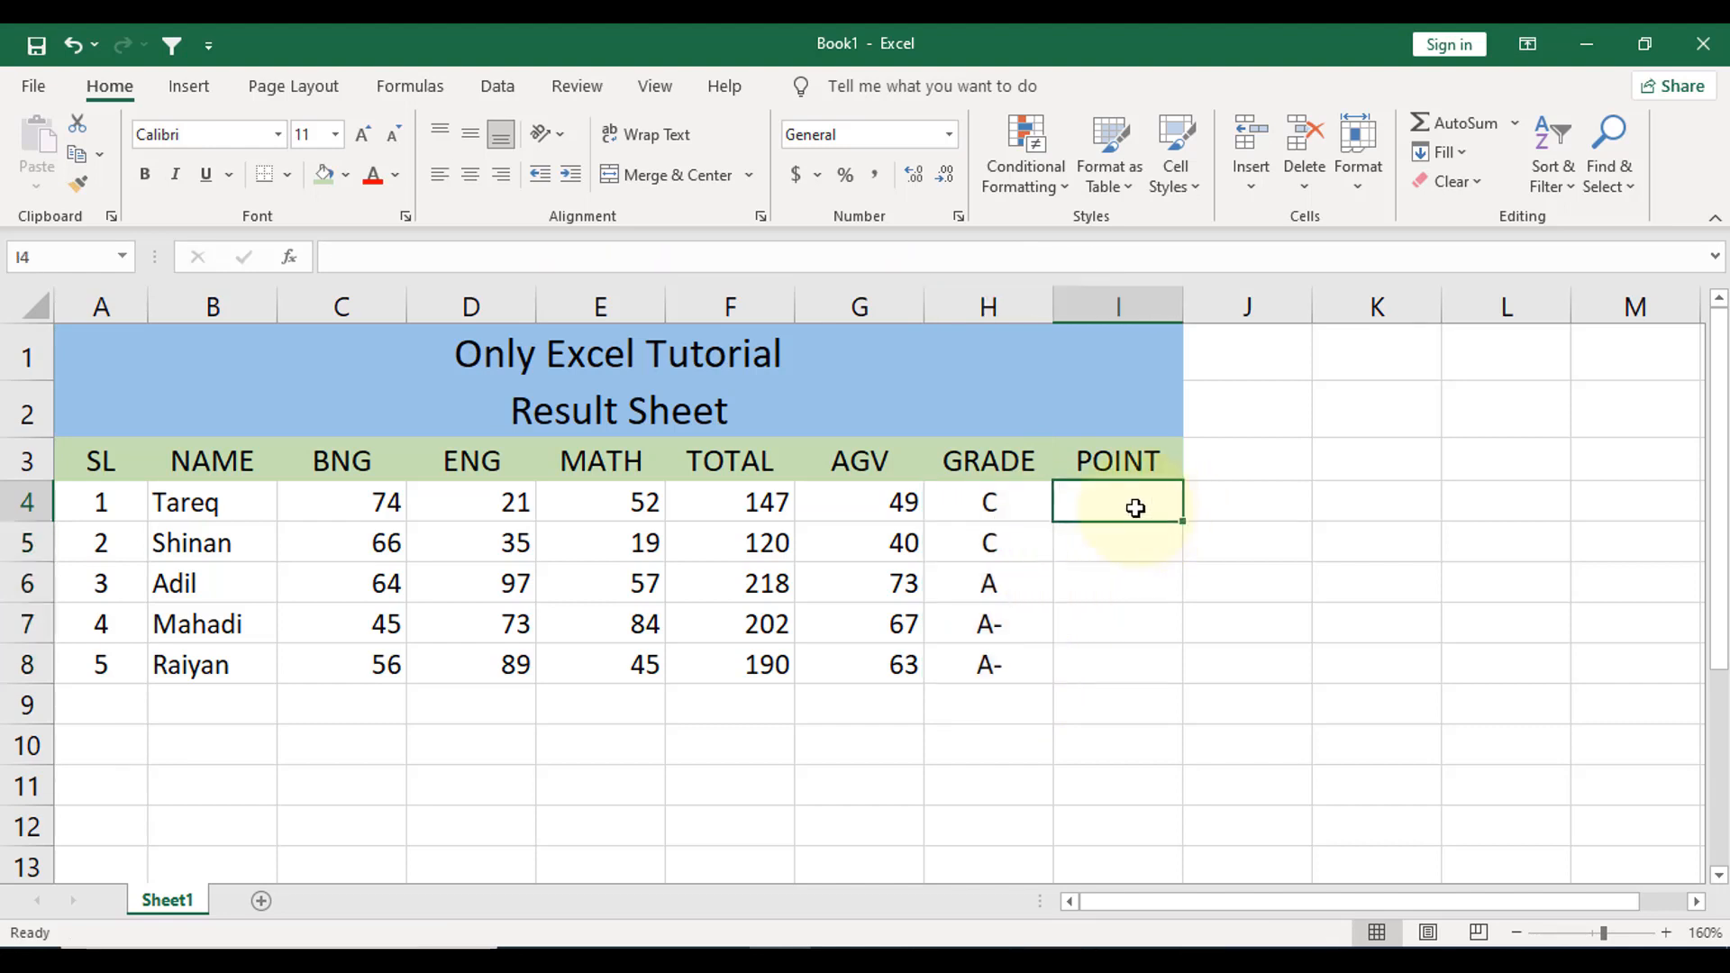
left_click(1005, 505)
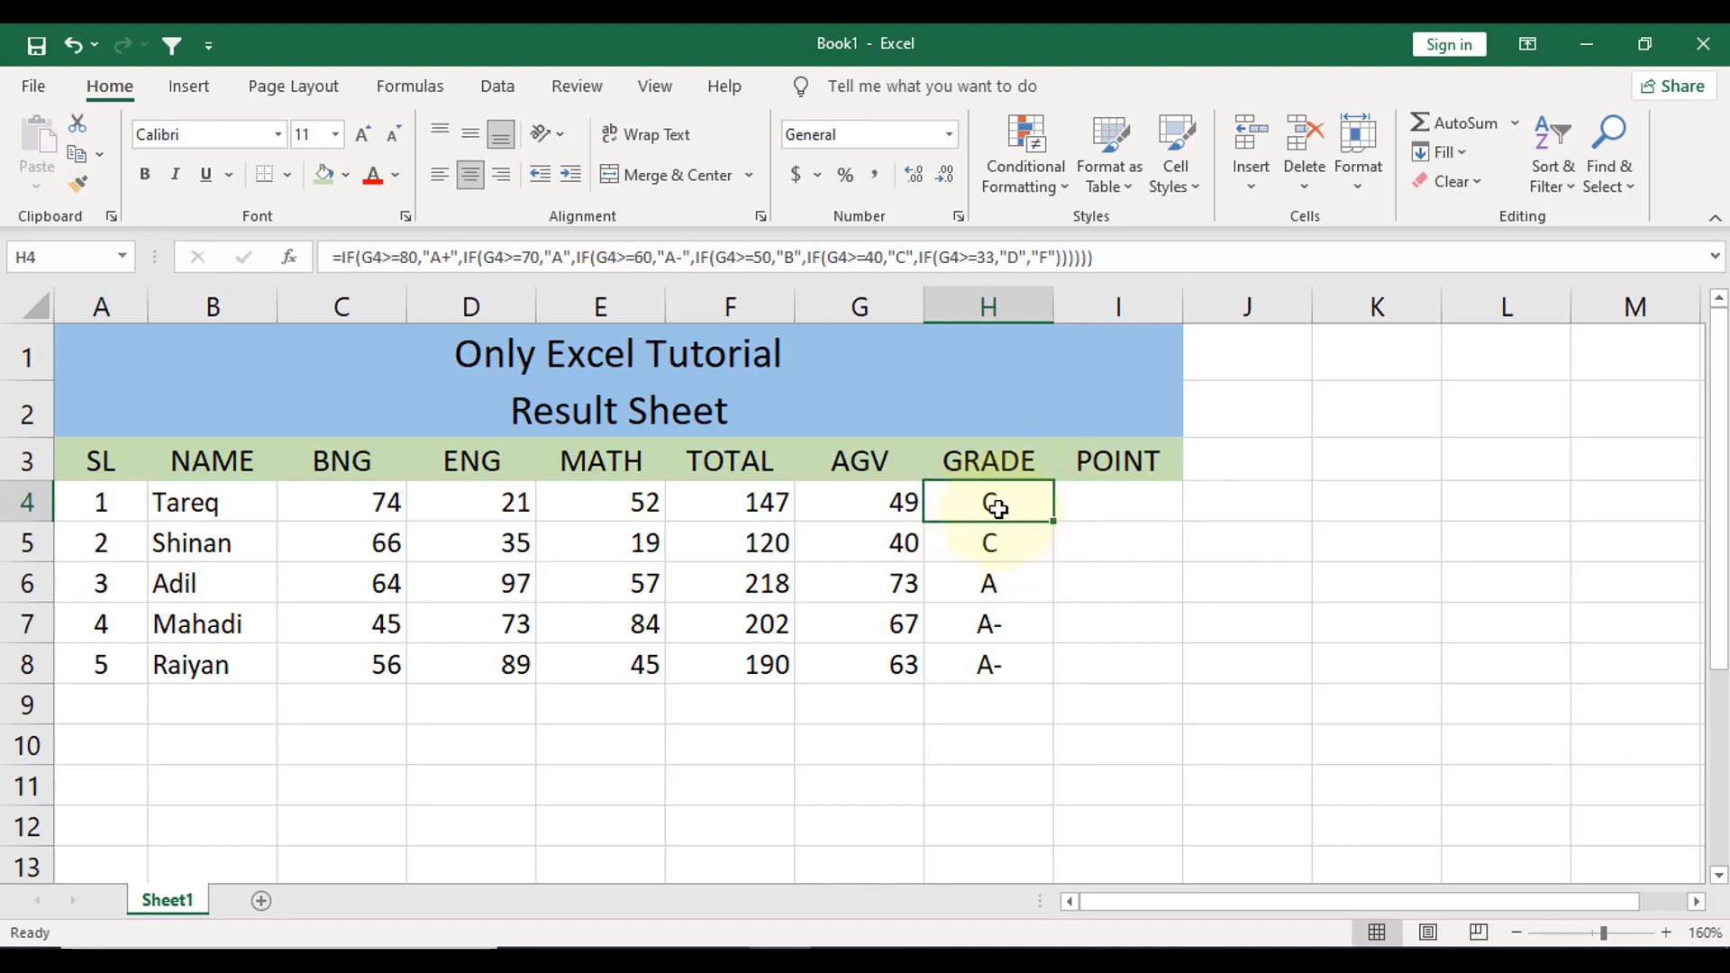
left_click_drag(1091, 258, 331, 258)
key("ctrl+c")
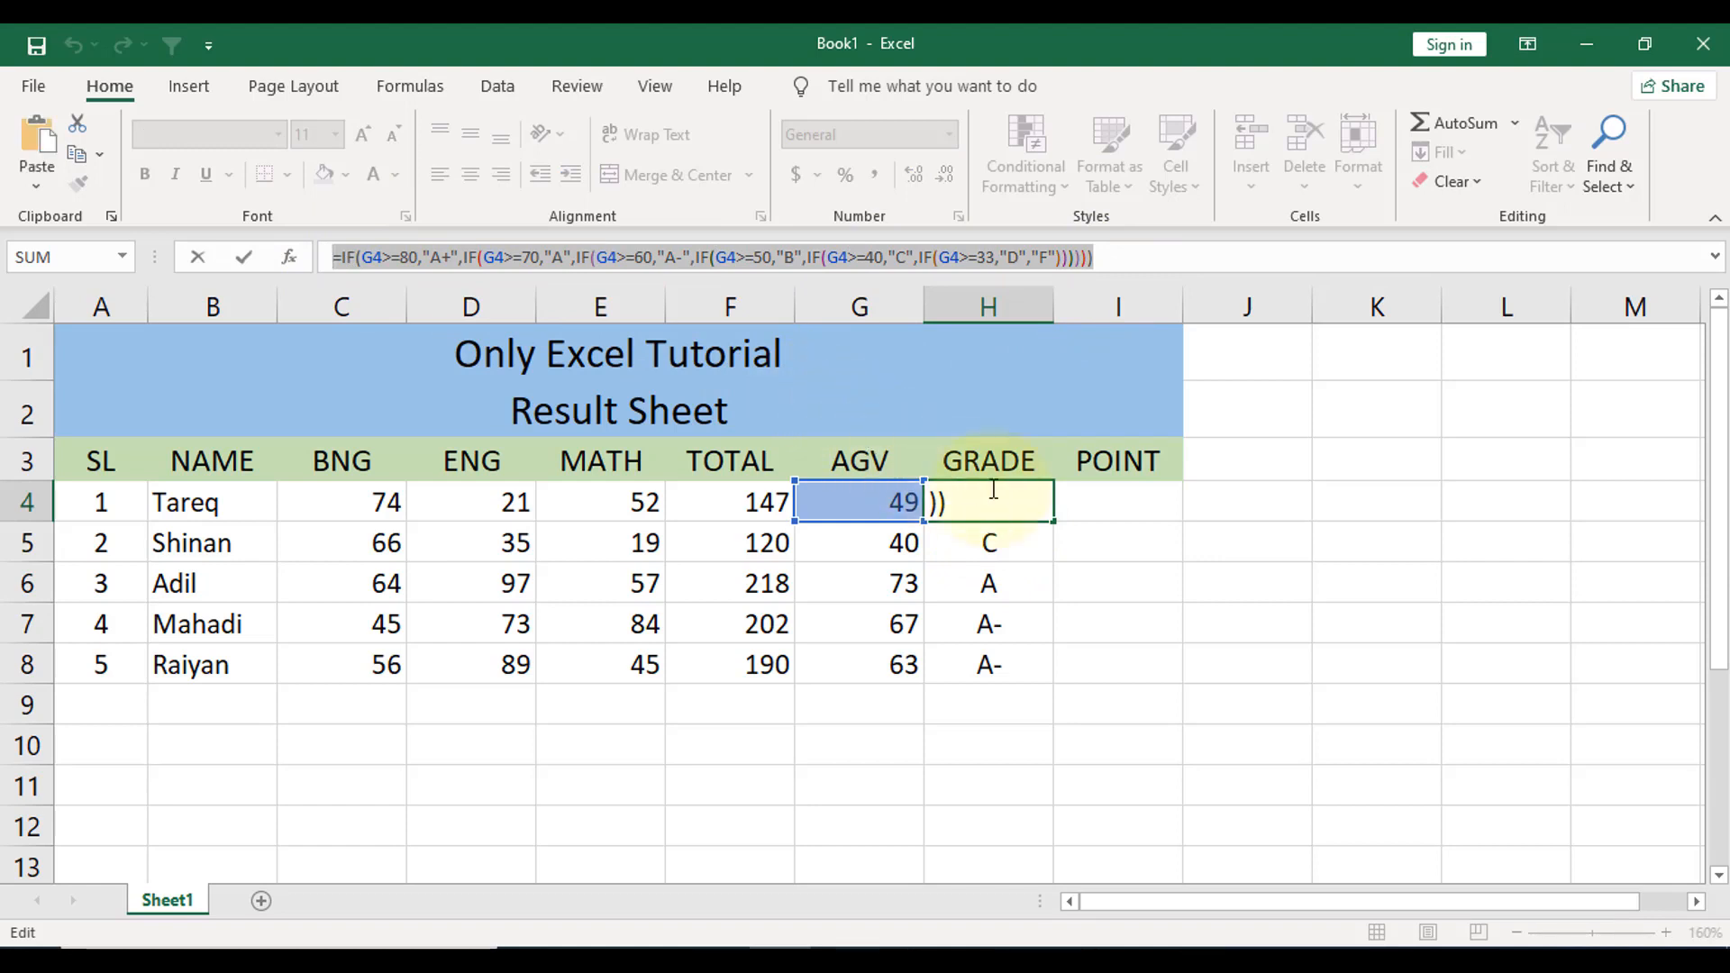
left_click(1120, 509)
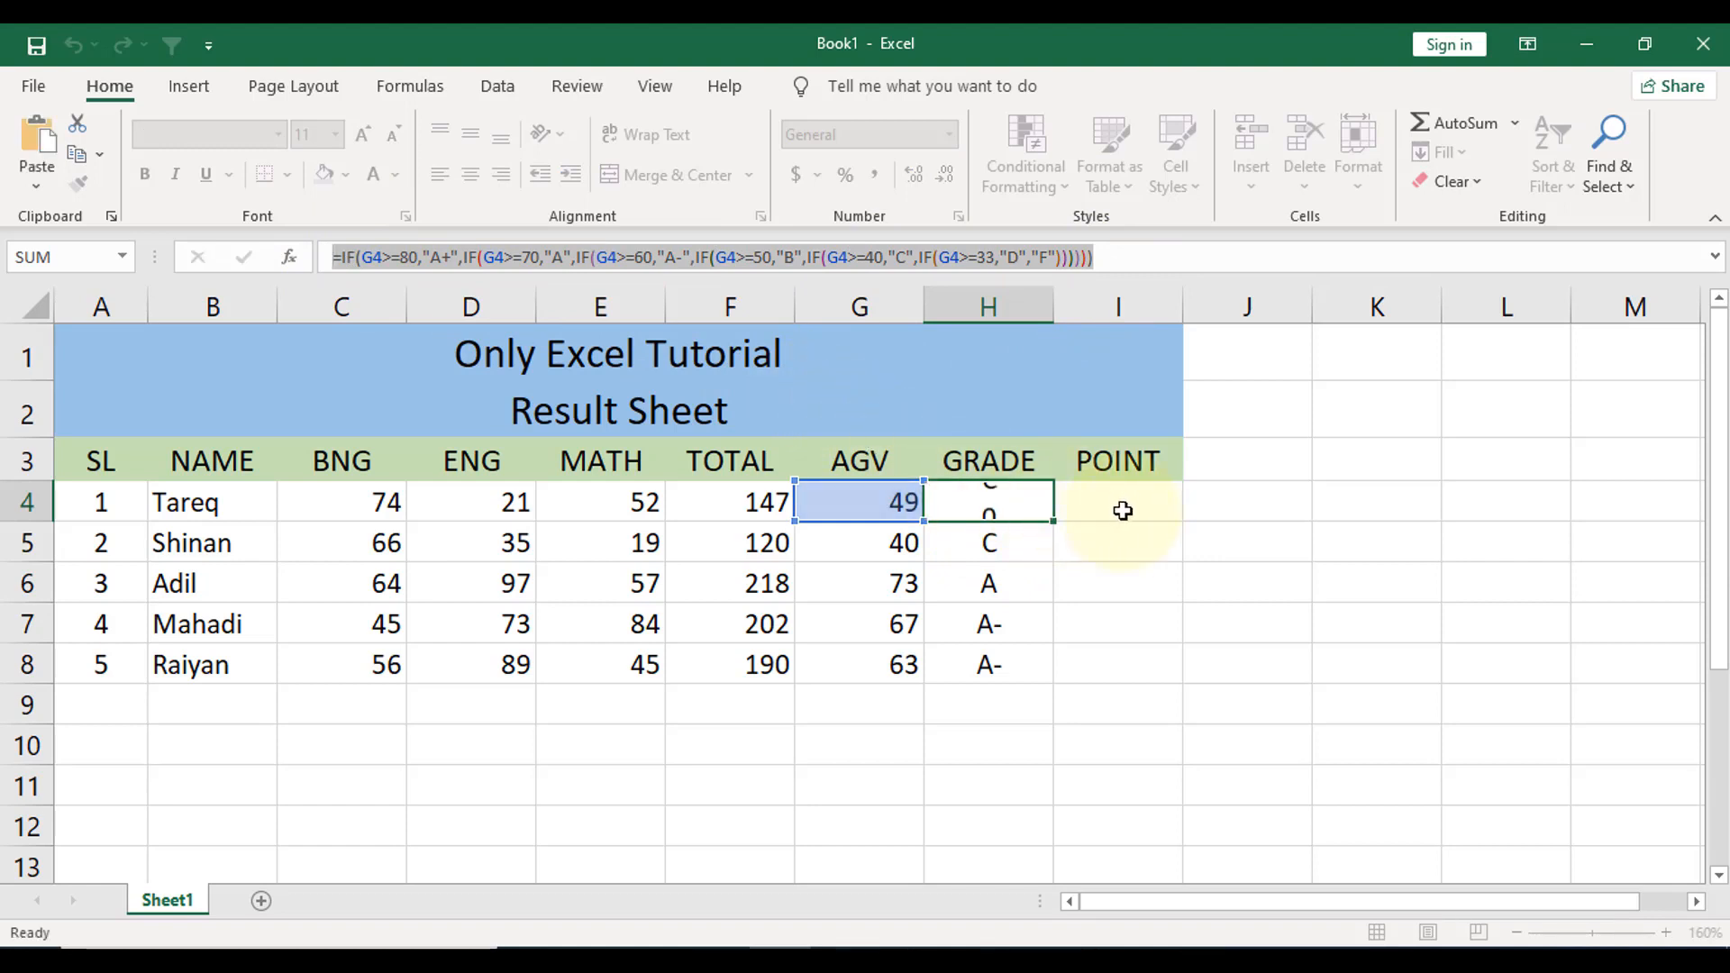
double_click(1133, 506)
key("ctrl+v")
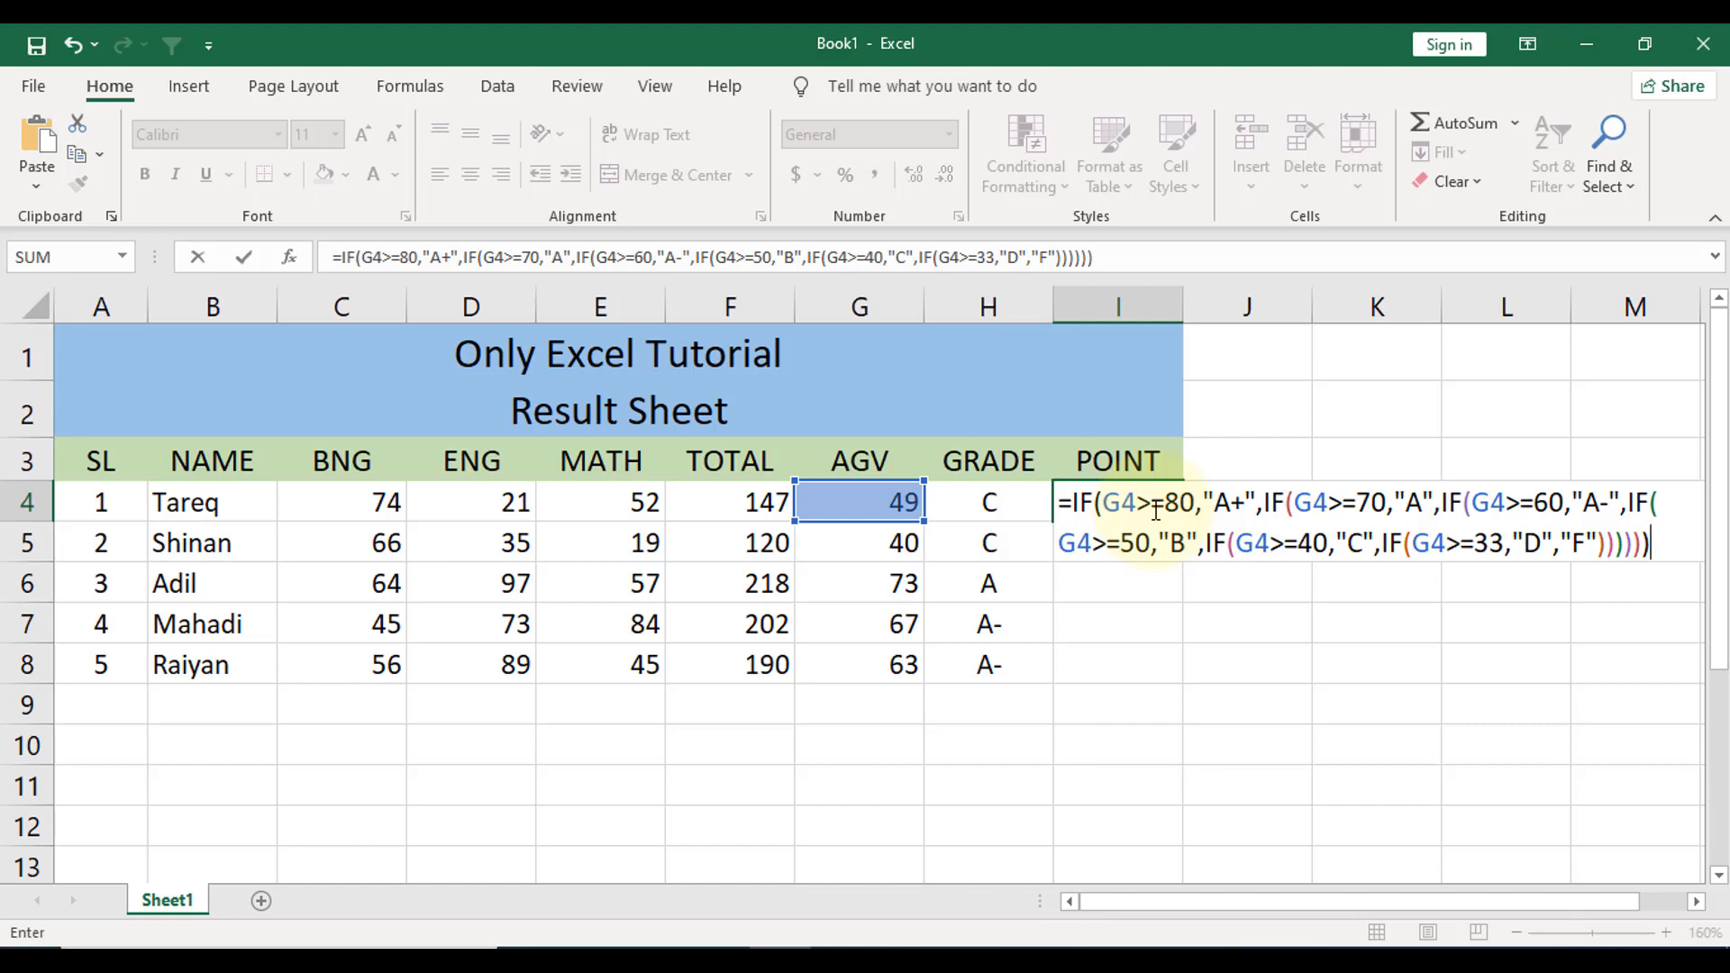
In the I4 formula, replace the result "A+" with "5.00" and the result "A" with "4.00".
left_click(1245, 504)
key("BackSpace")
key("BackSpace")
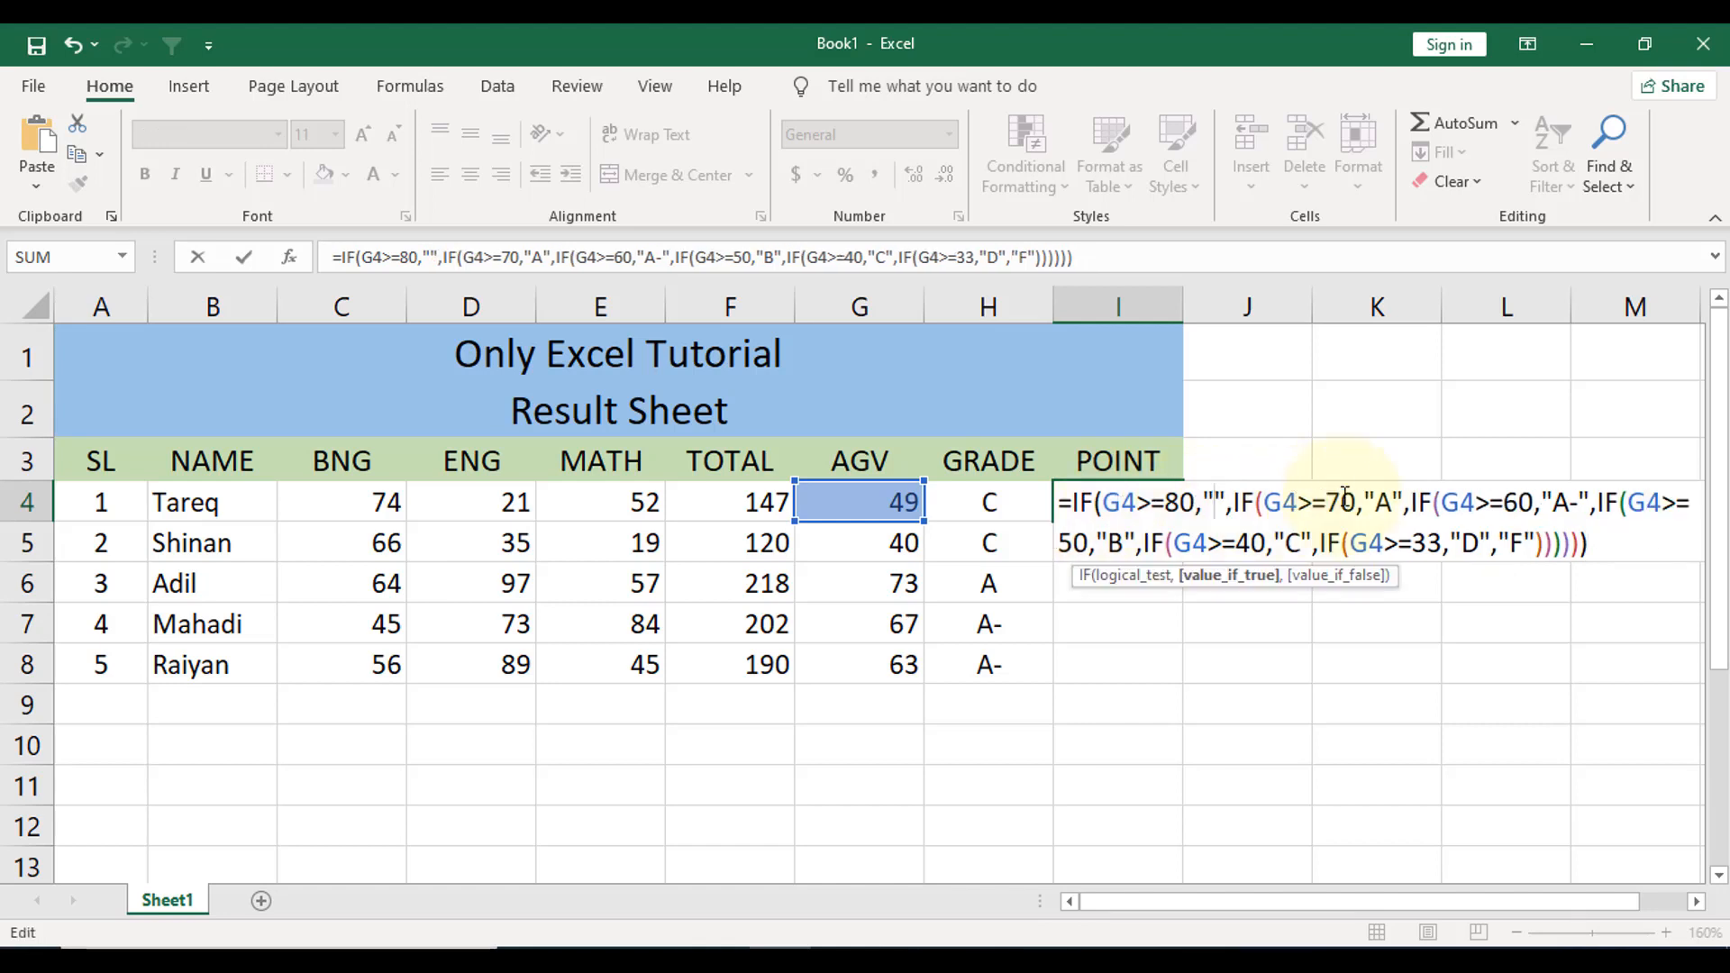
type("5.00")
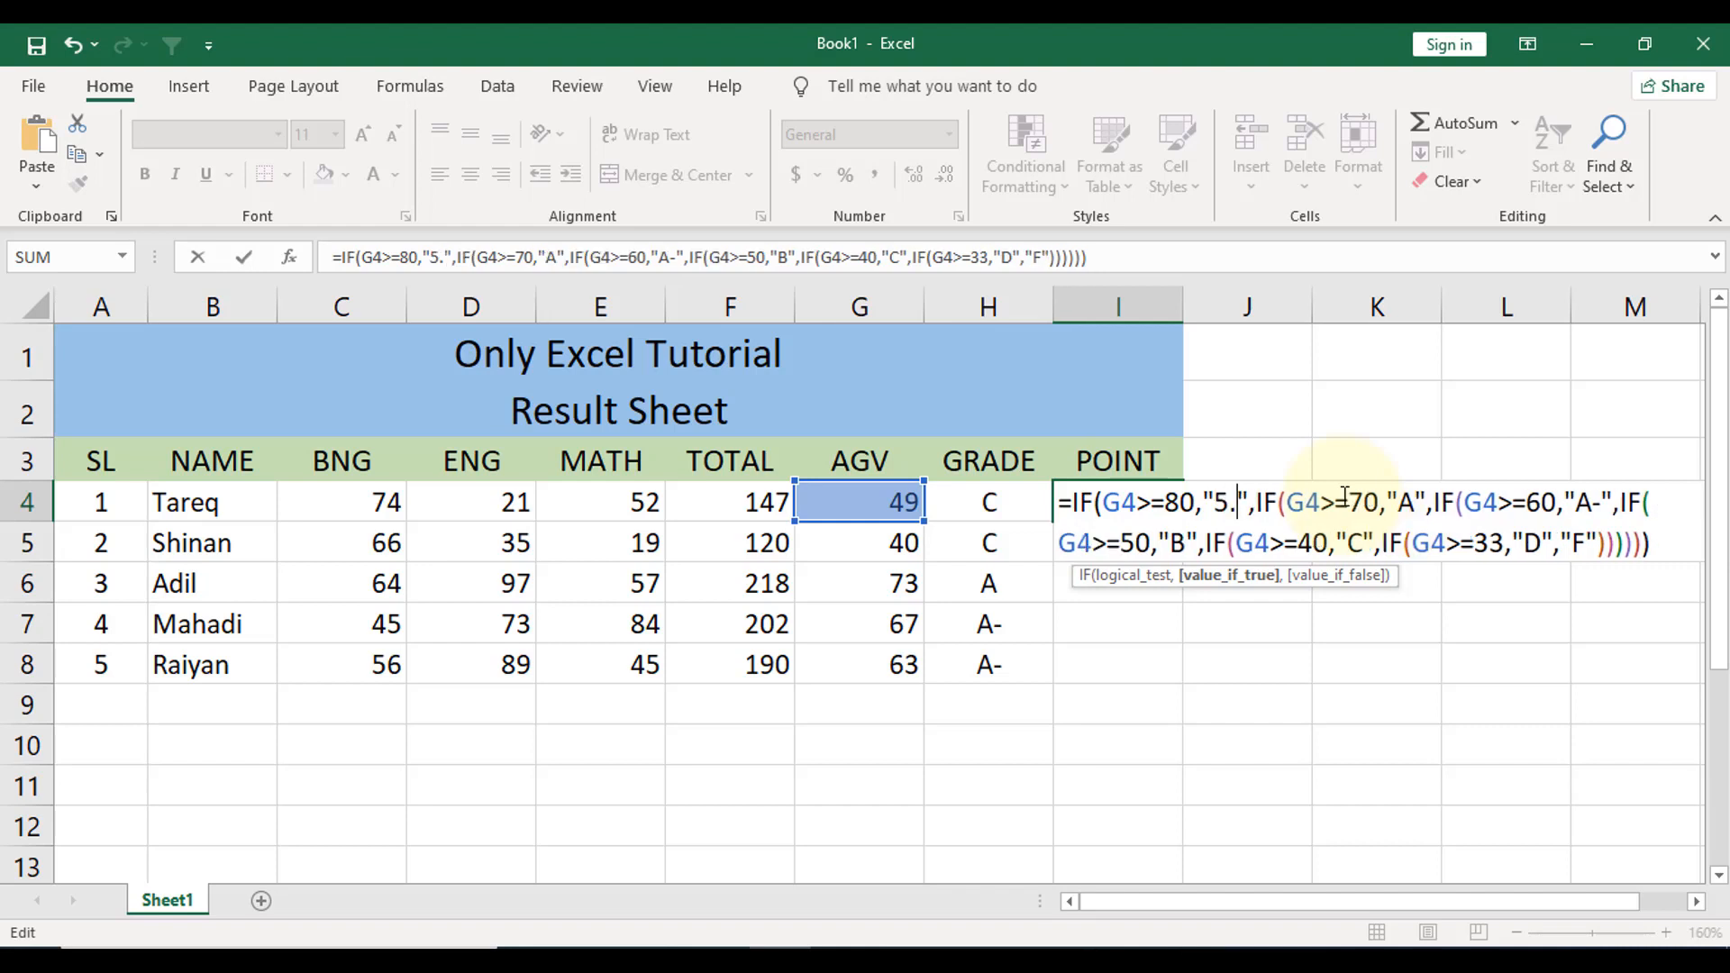
left_click(1449, 507)
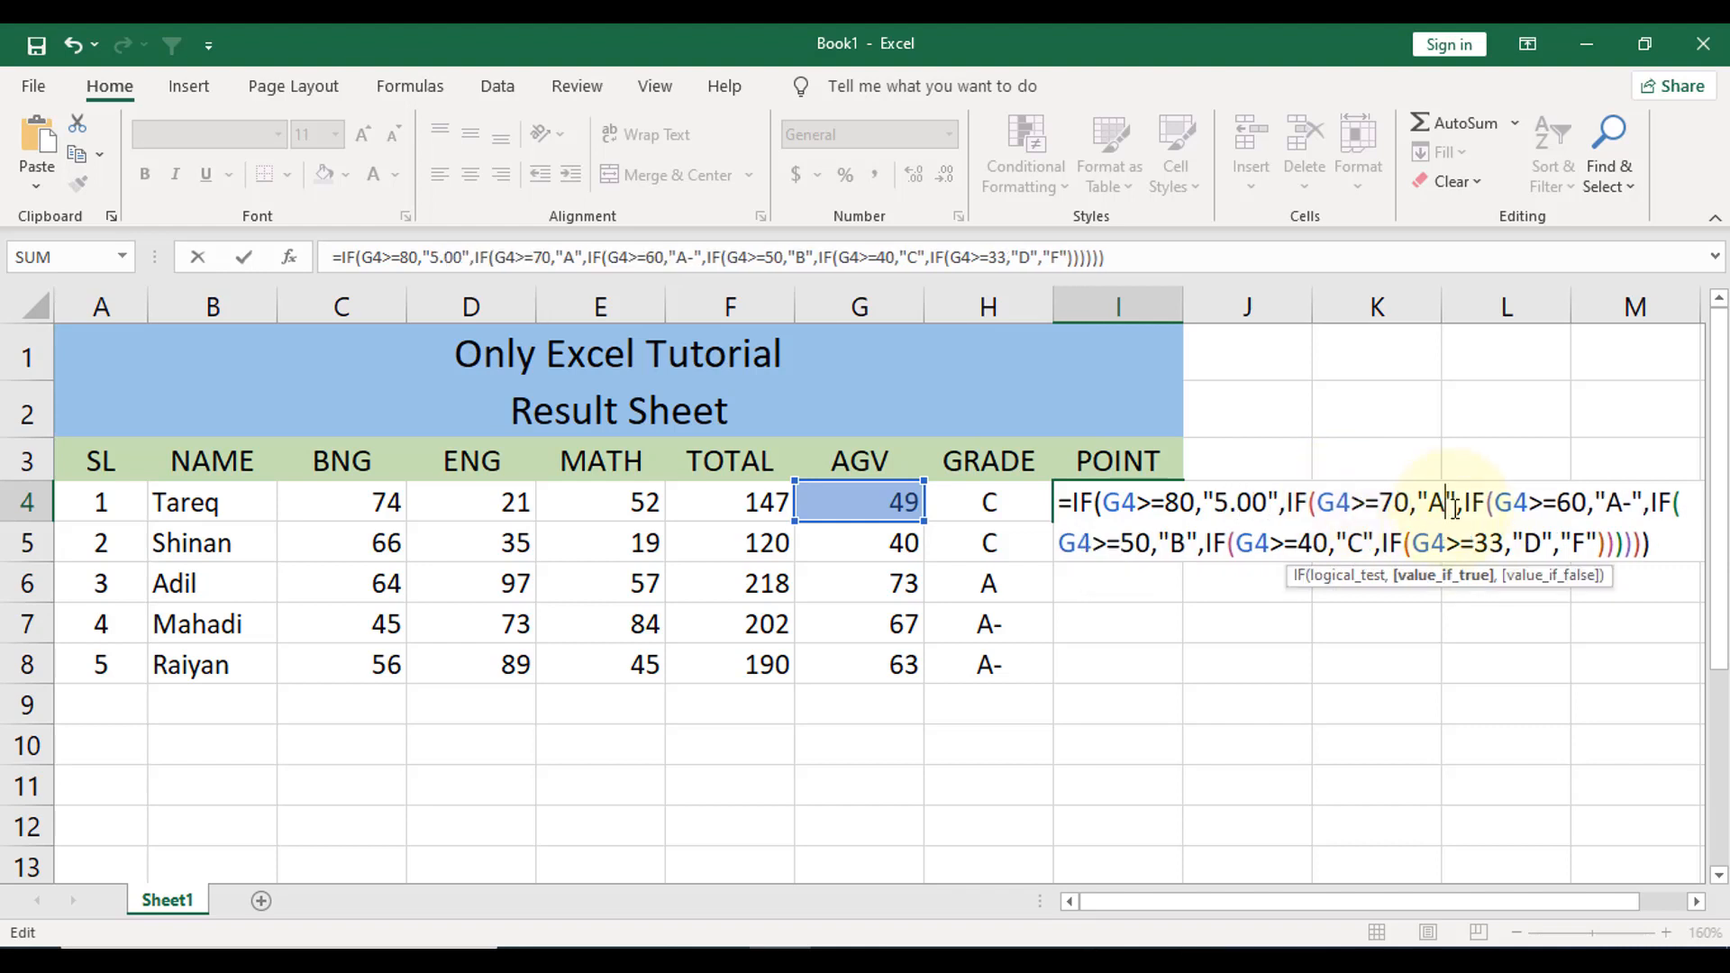
key("BackSpace")
type("4.00")
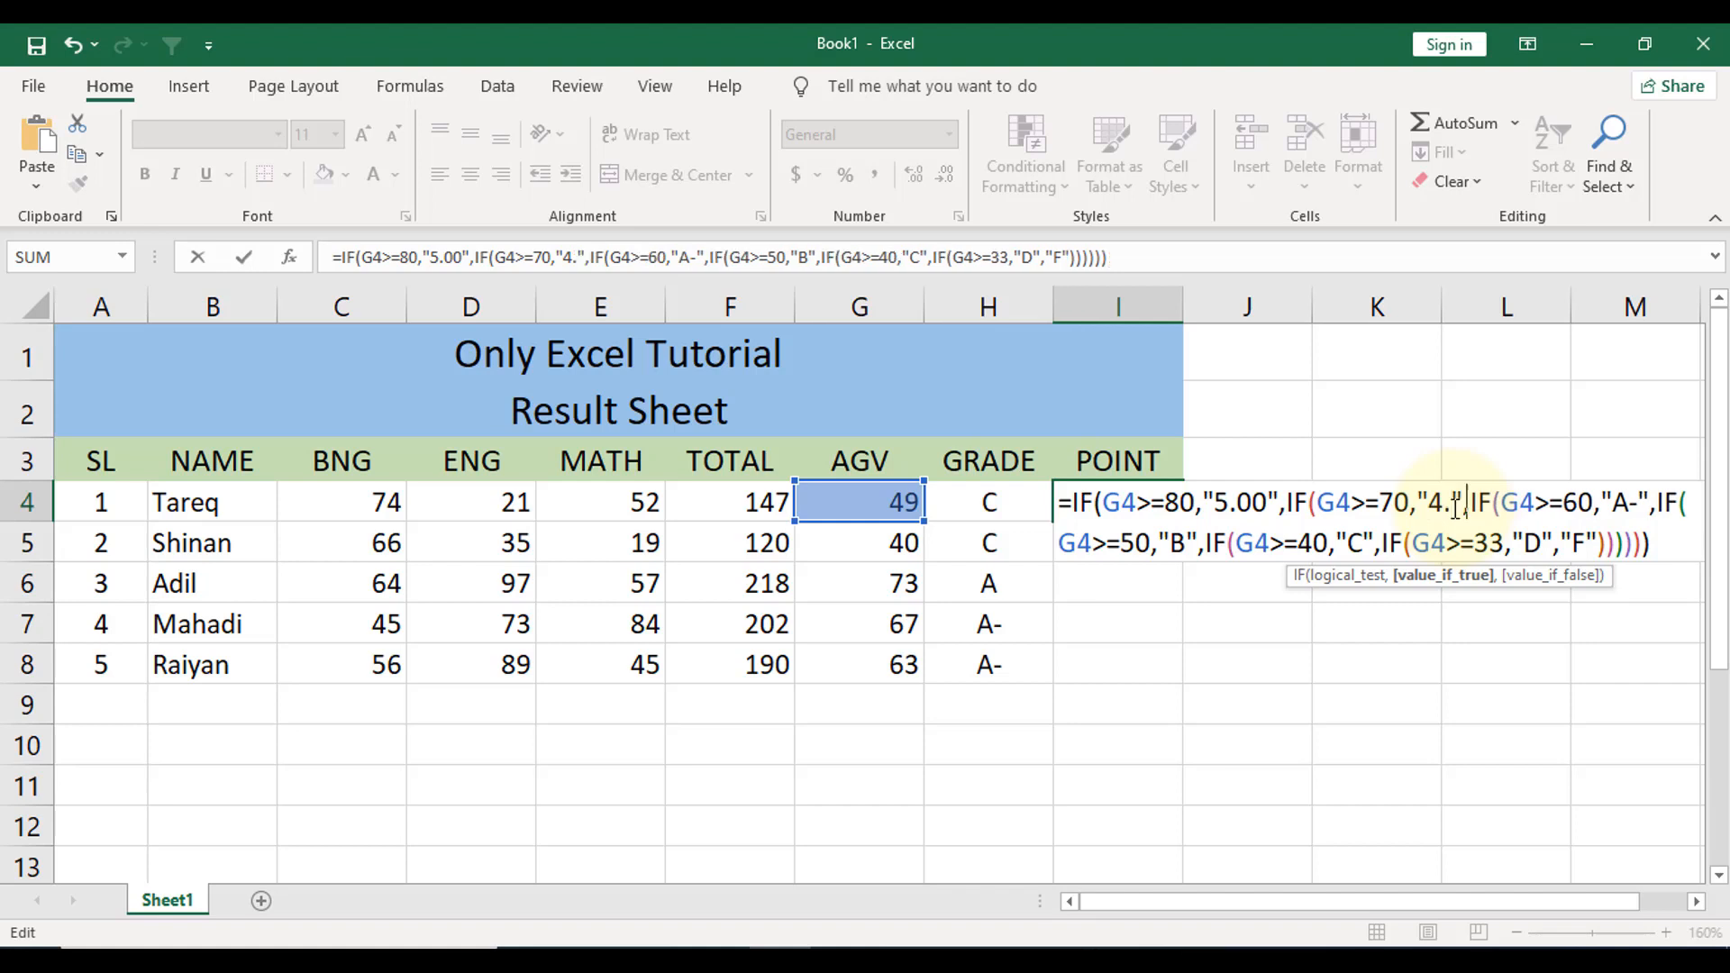
In the I4 formula, replace the result "A-" with "3.50" and the result "B" with "3.00".
left_click(1664, 503)
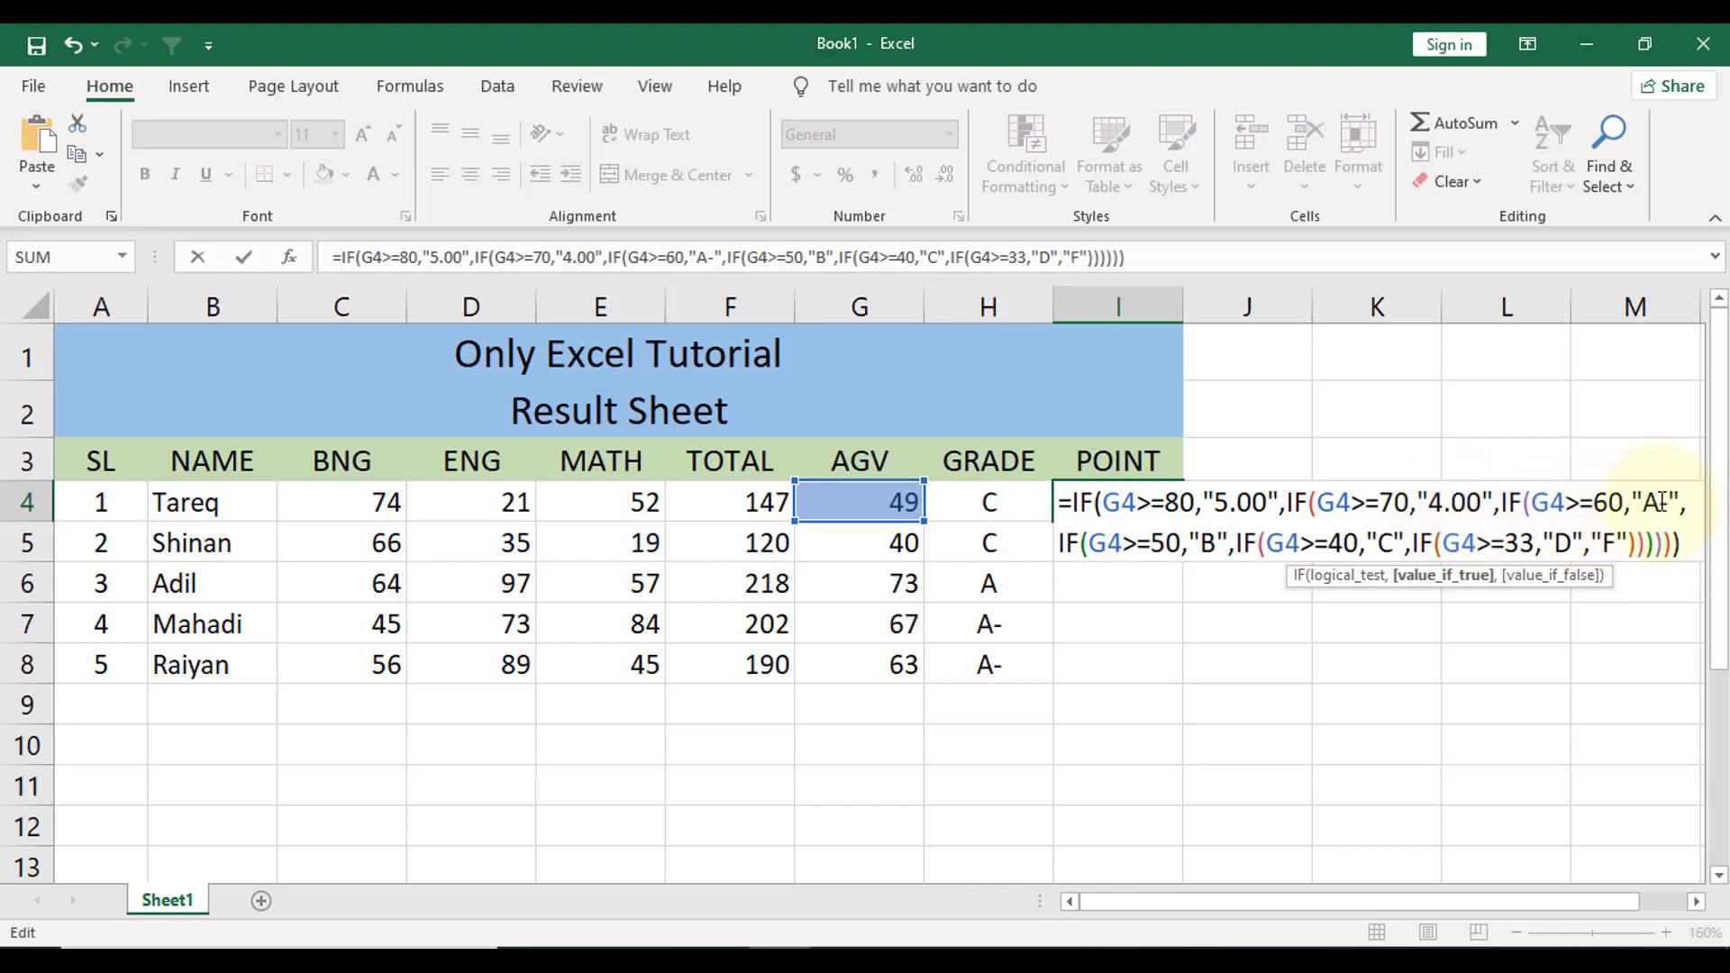
key("BackSpace")
key("BackSpace")
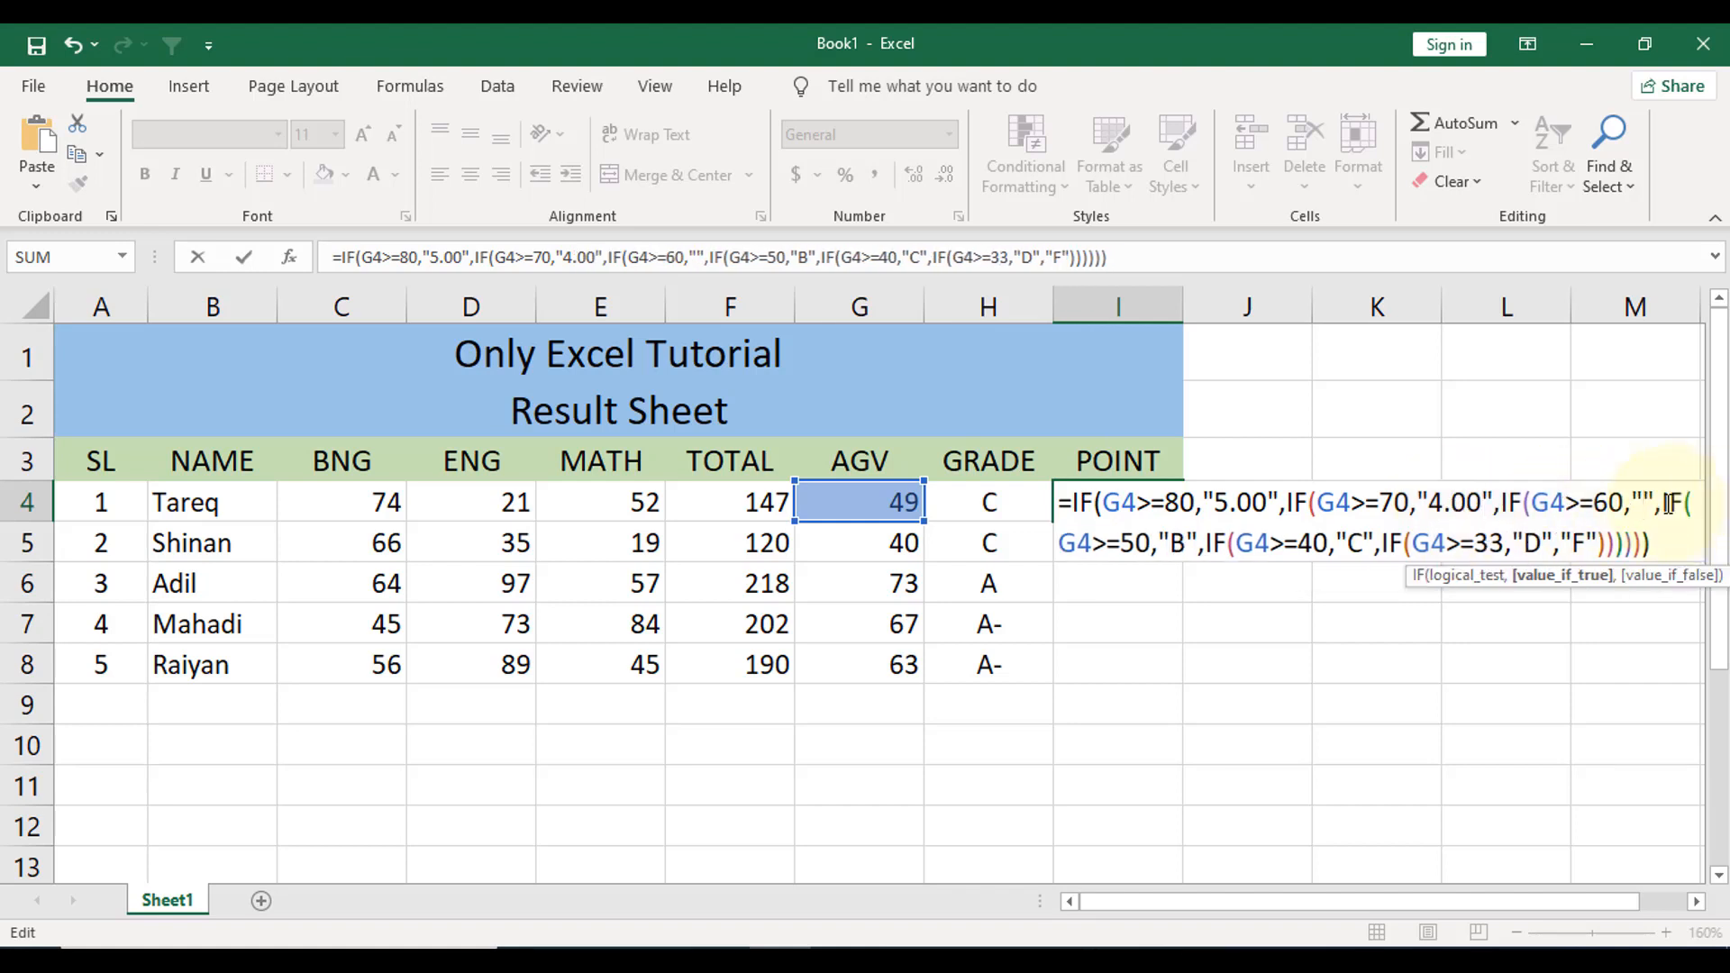
type("3.50")
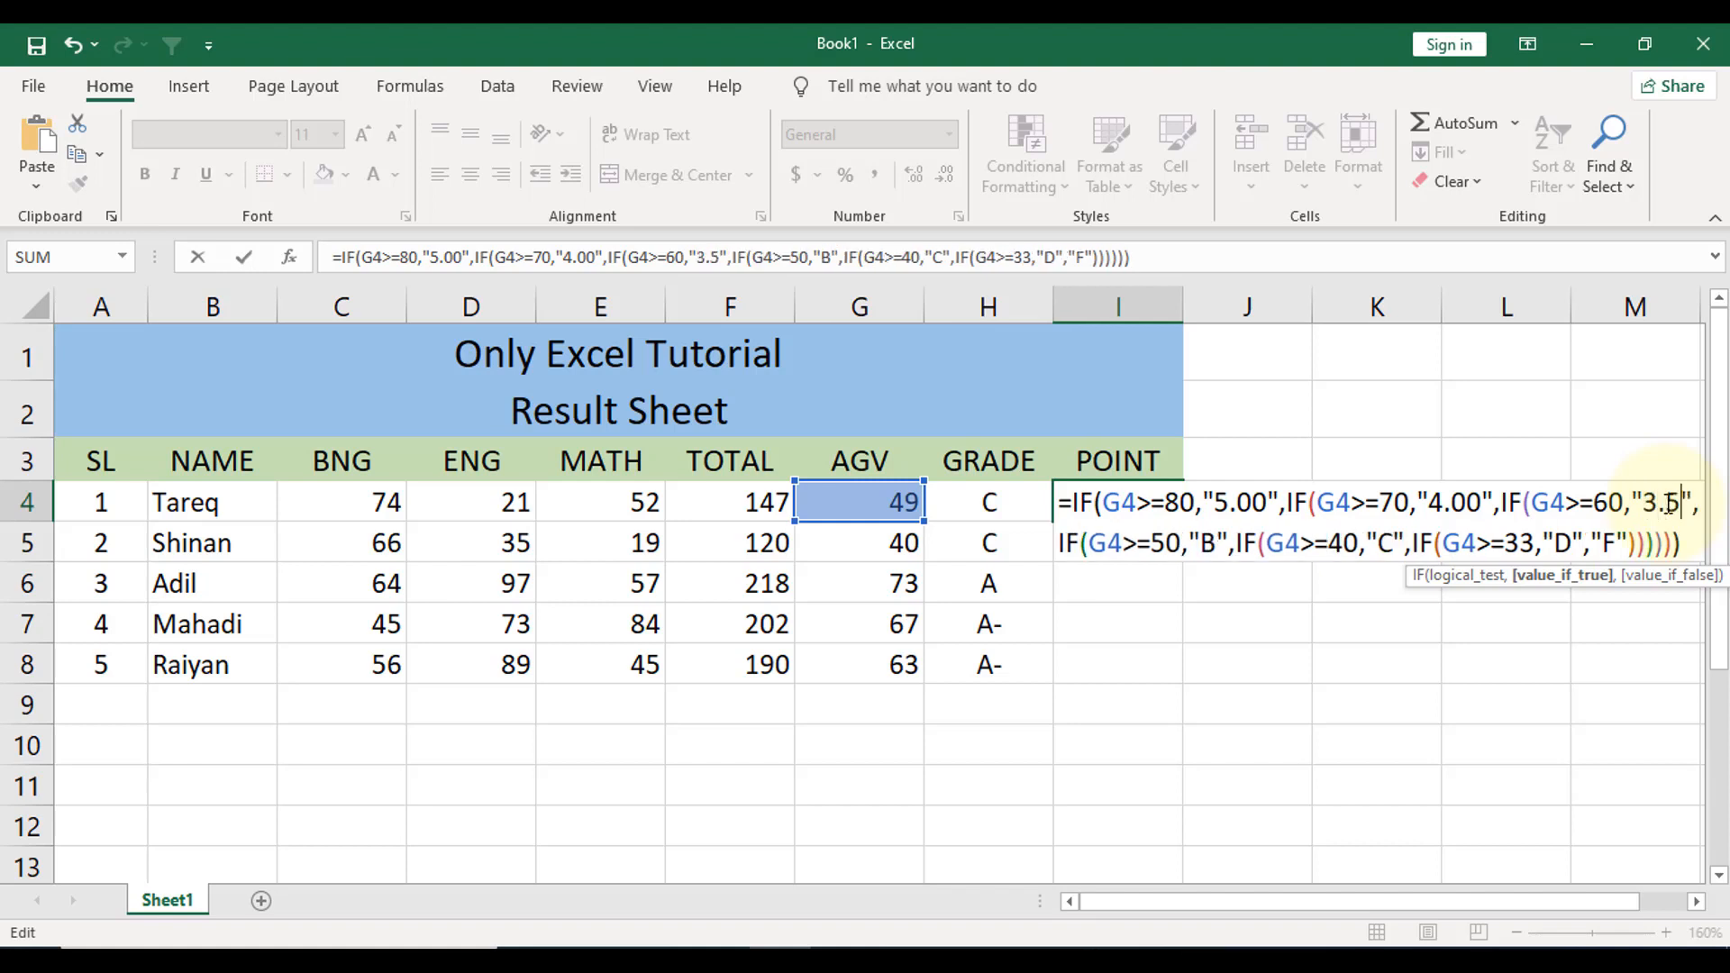
left_click(1299, 544)
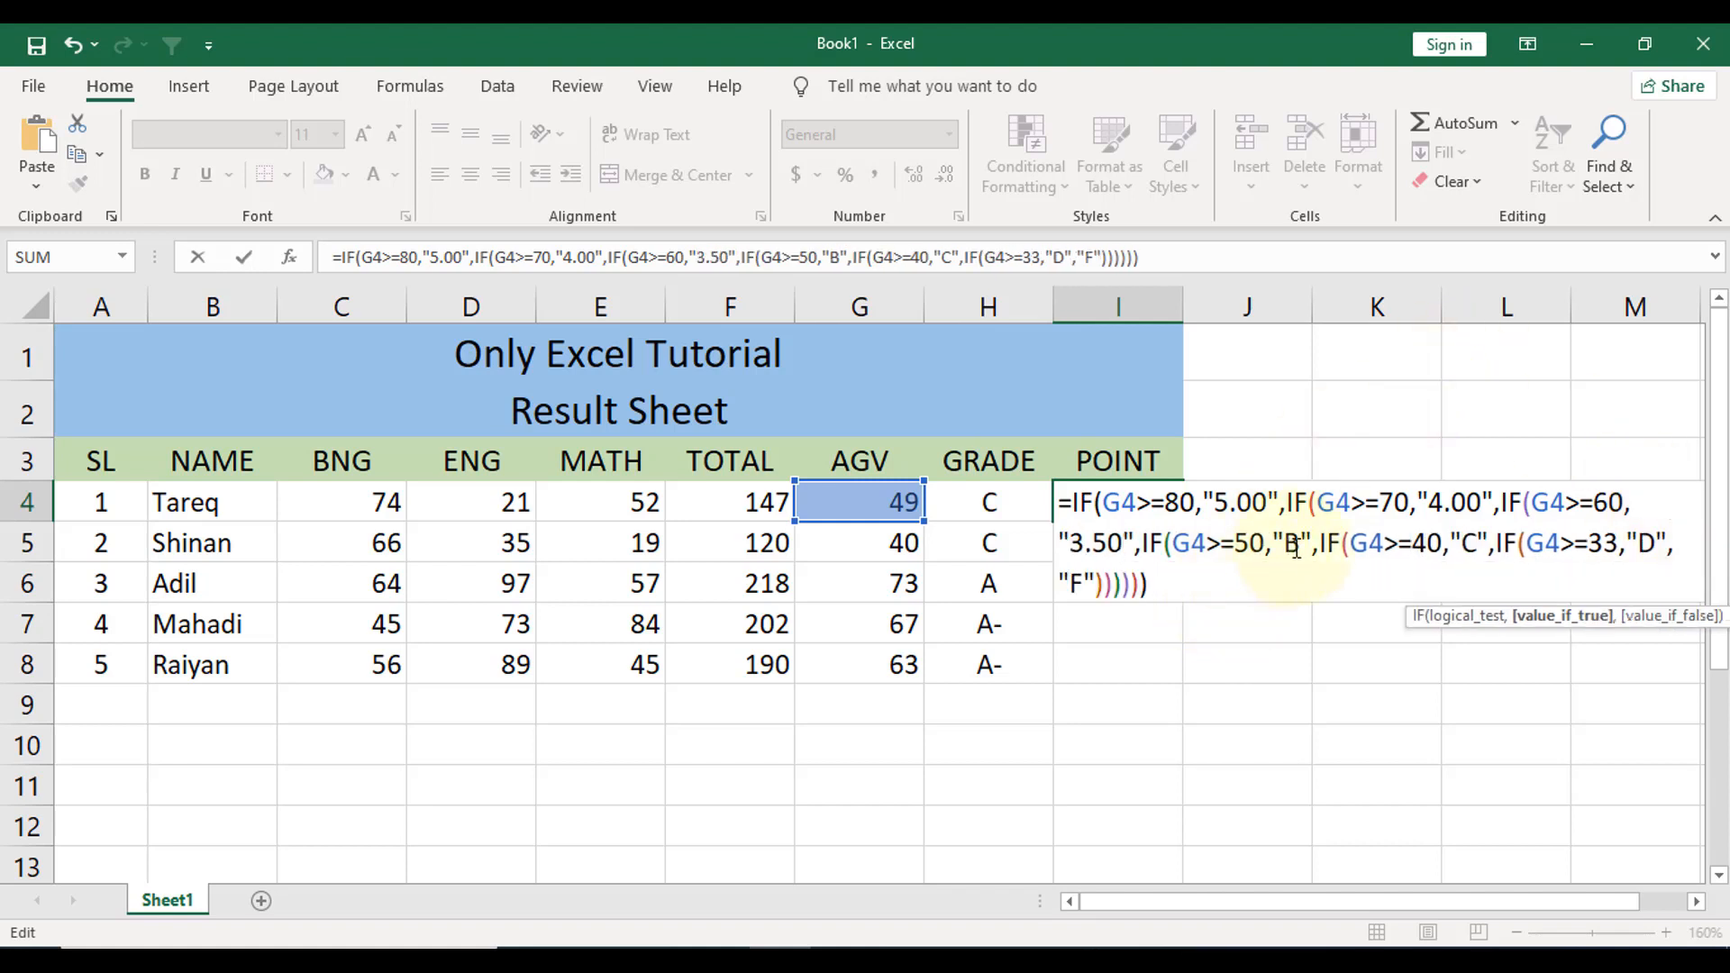
key("BackSpace")
type("3.00")
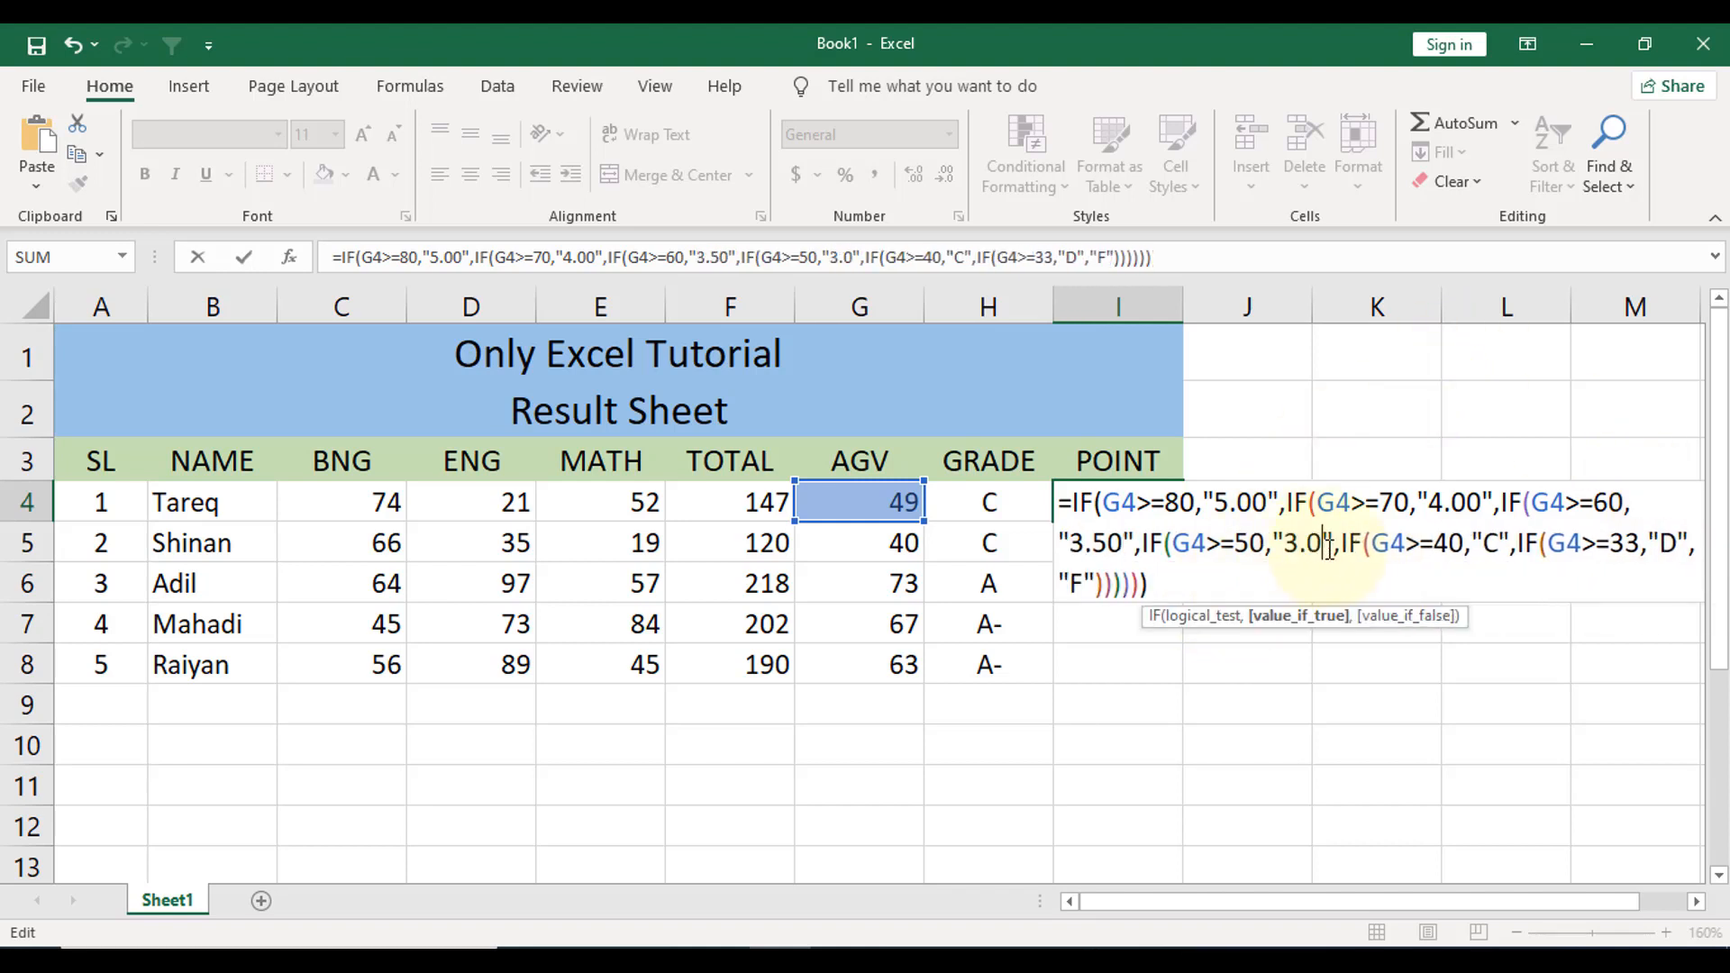
Replace the results "C" with "2.00" and "D" with "1.00" in the I4 formula and commit it.
left_click(1514, 540)
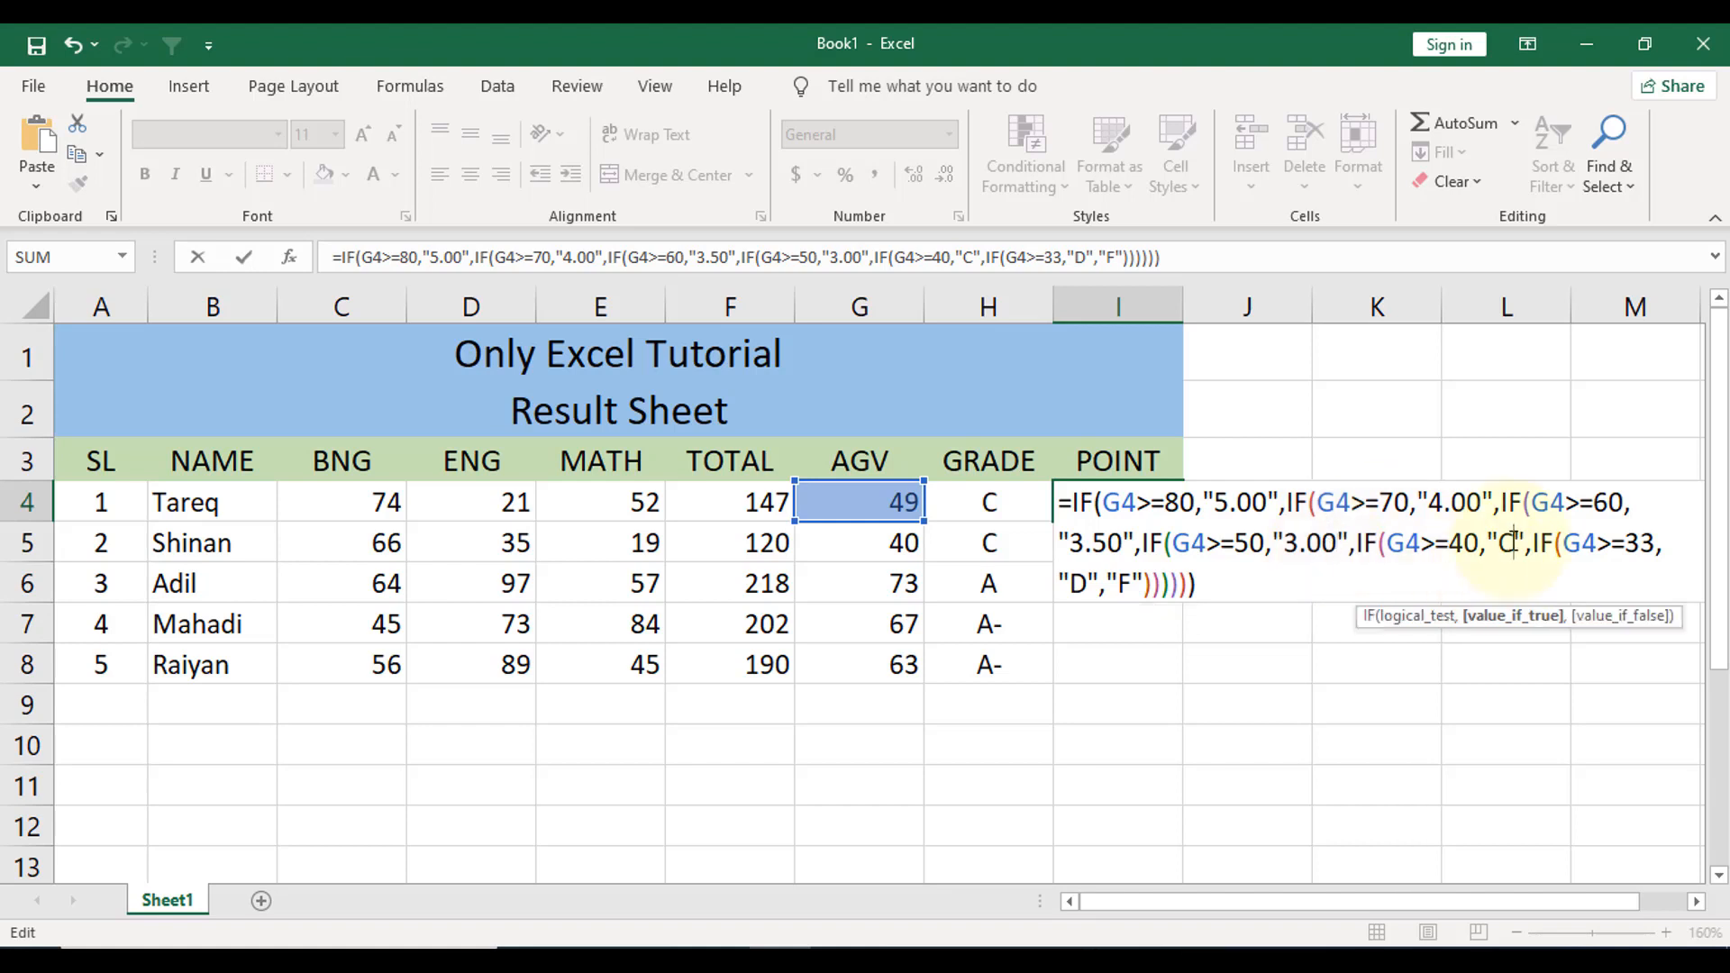
key("BackSpace")
type("2.00")
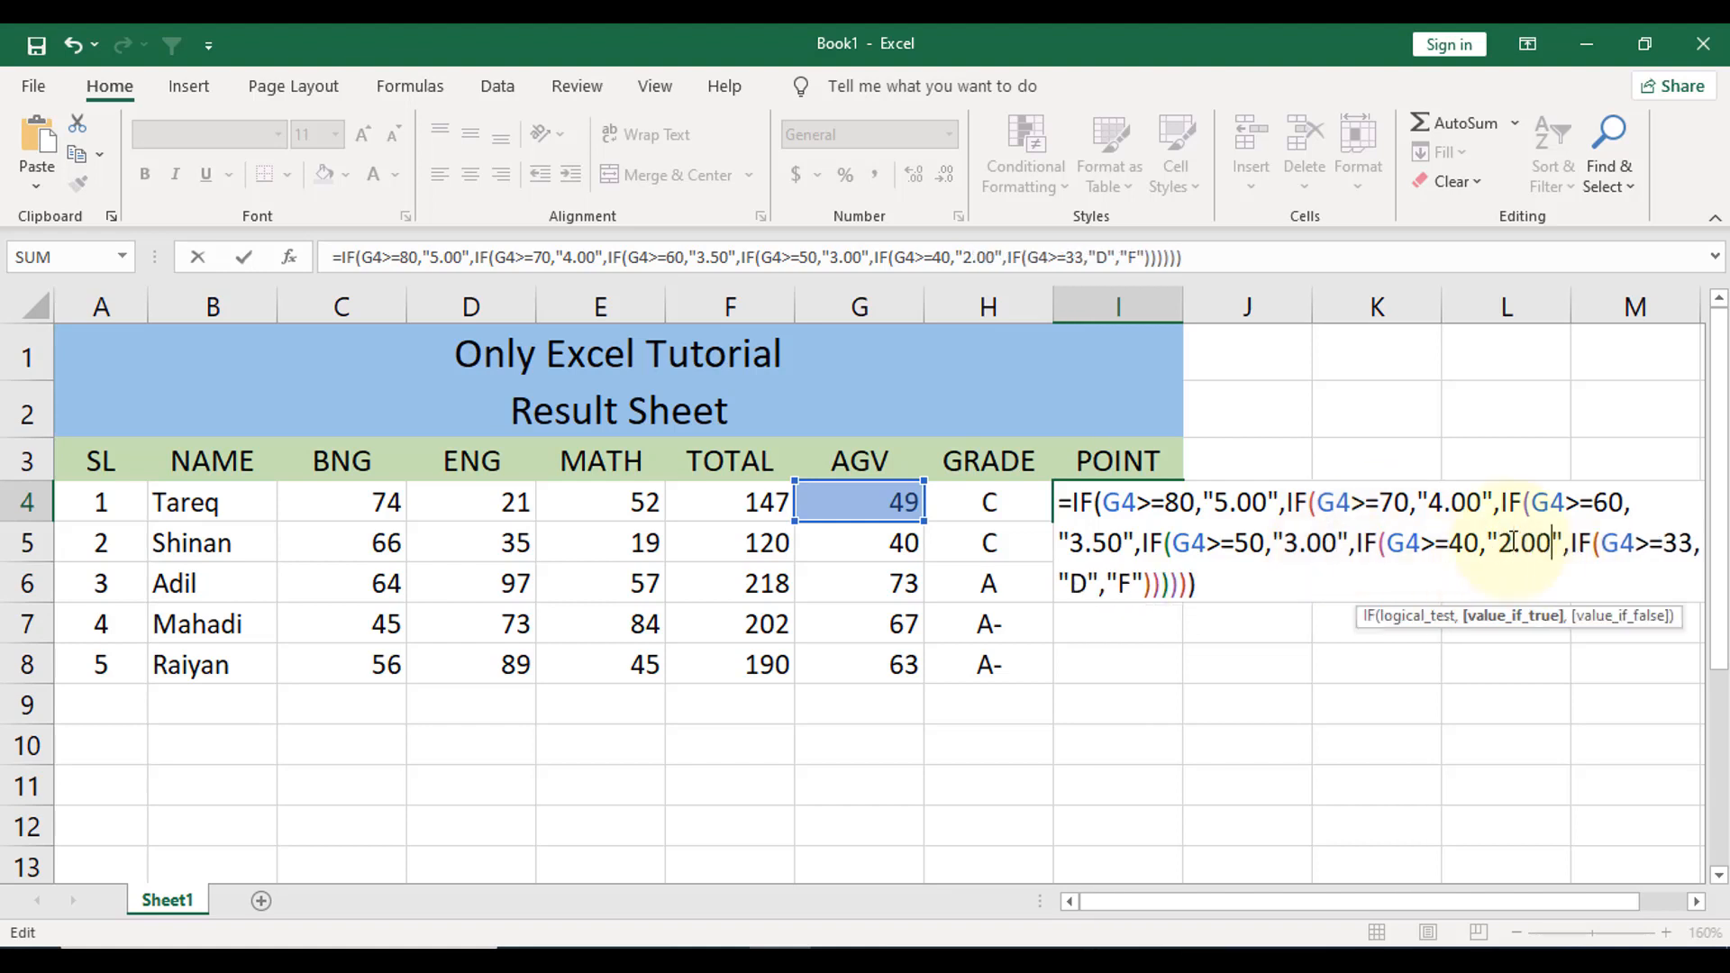
left_click(1088, 583)
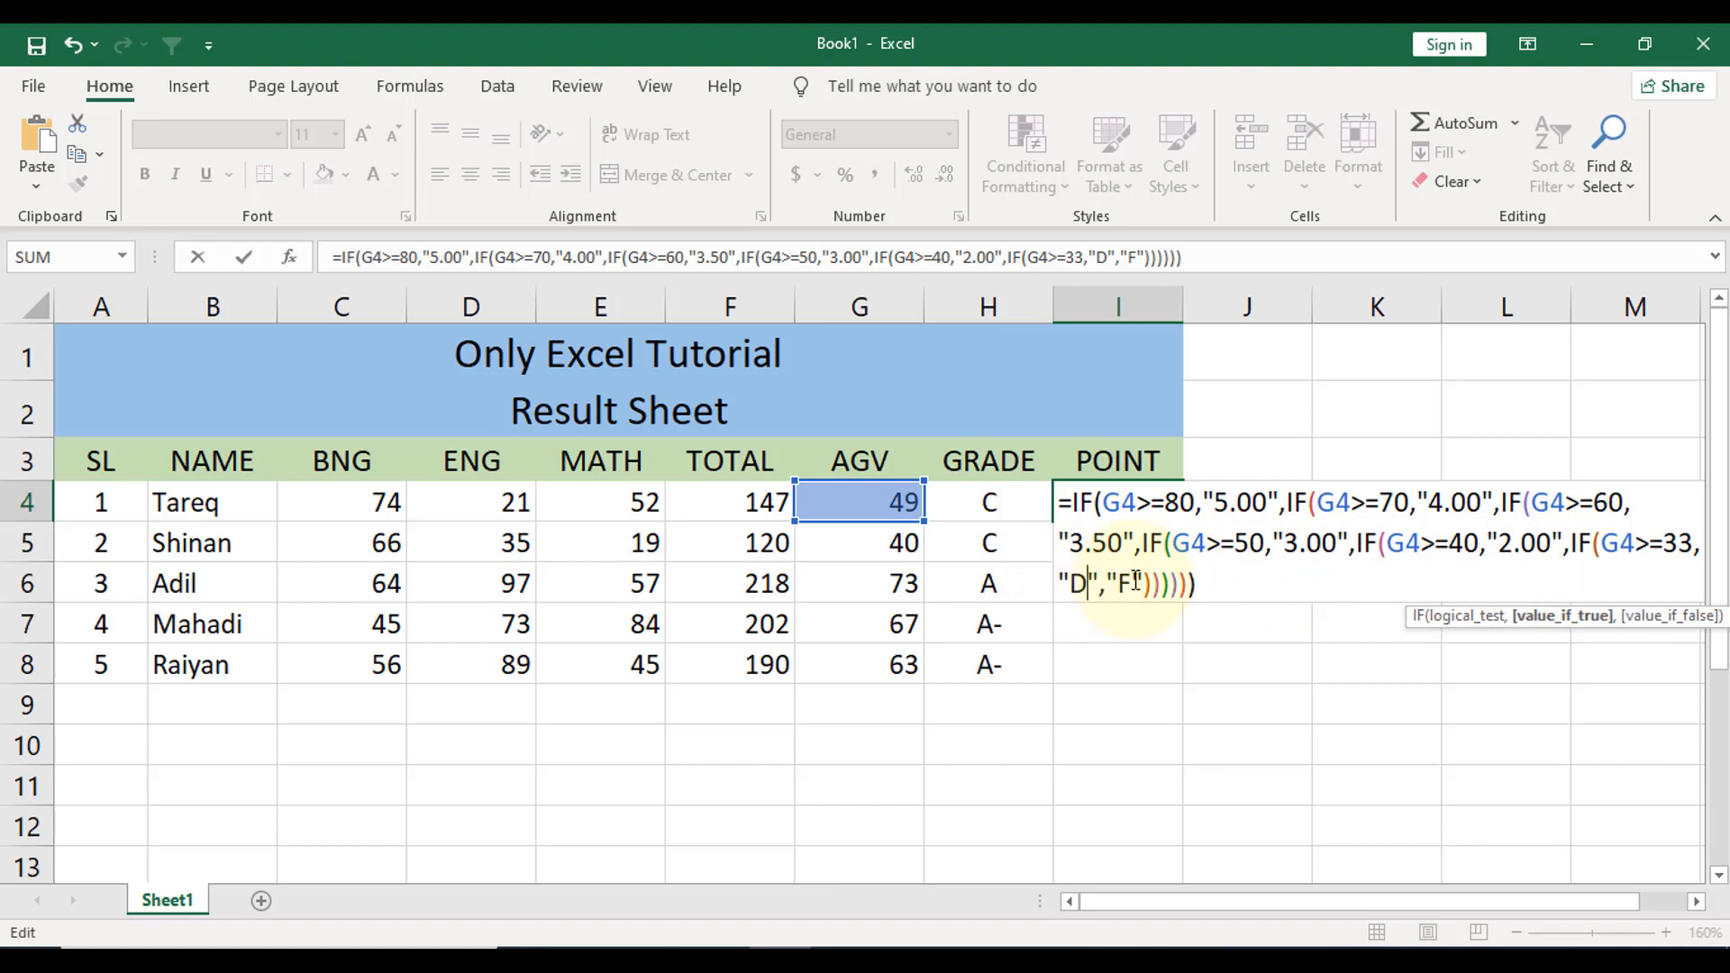
key("BackSpace")
type("1.00")
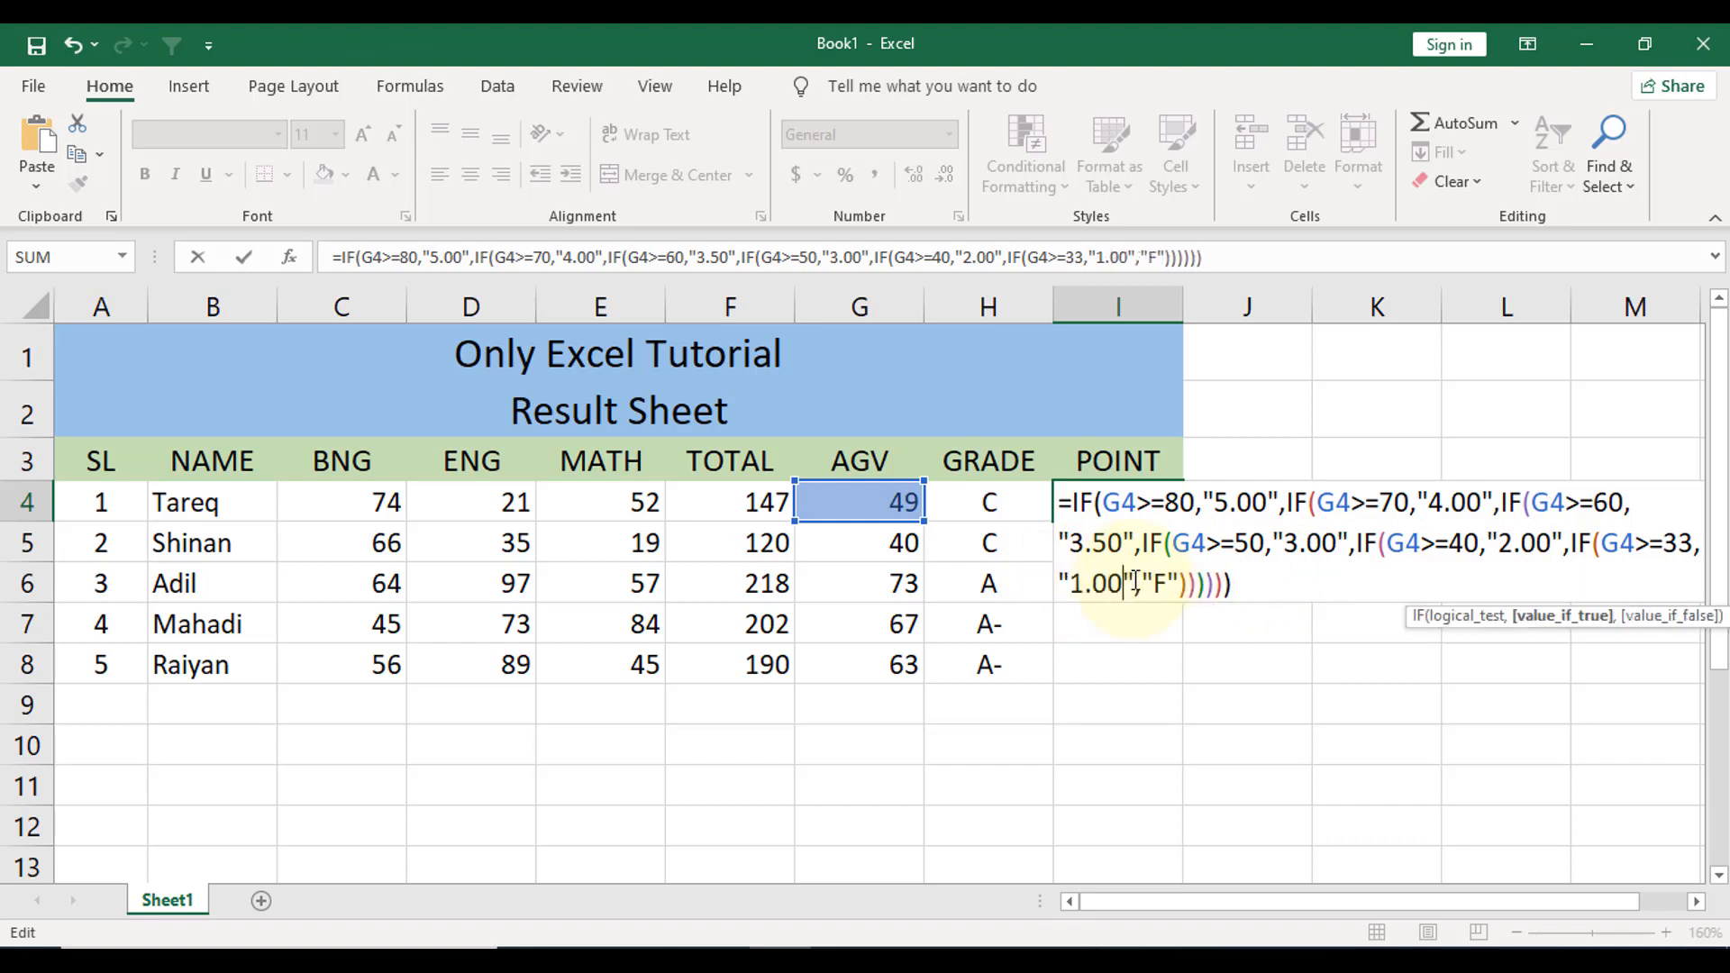
left_click(1171, 584)
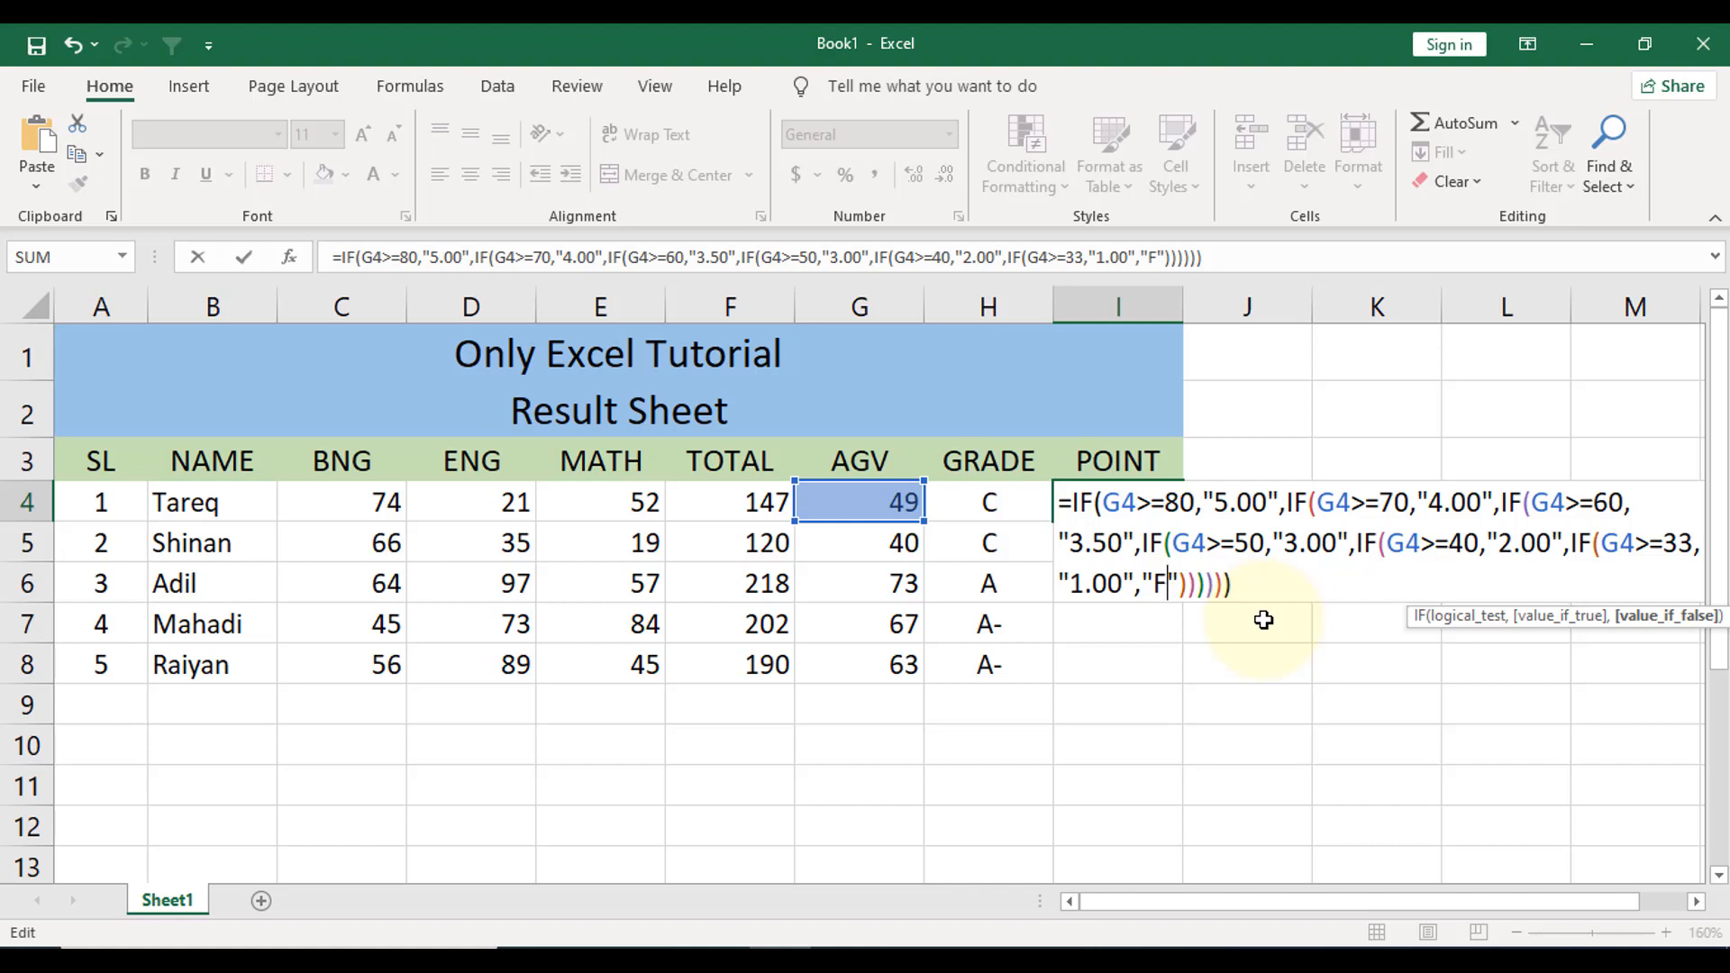
key("Return")
Centre the grade point in I4 and fill its formula down through I8.
left_click(1125, 503)
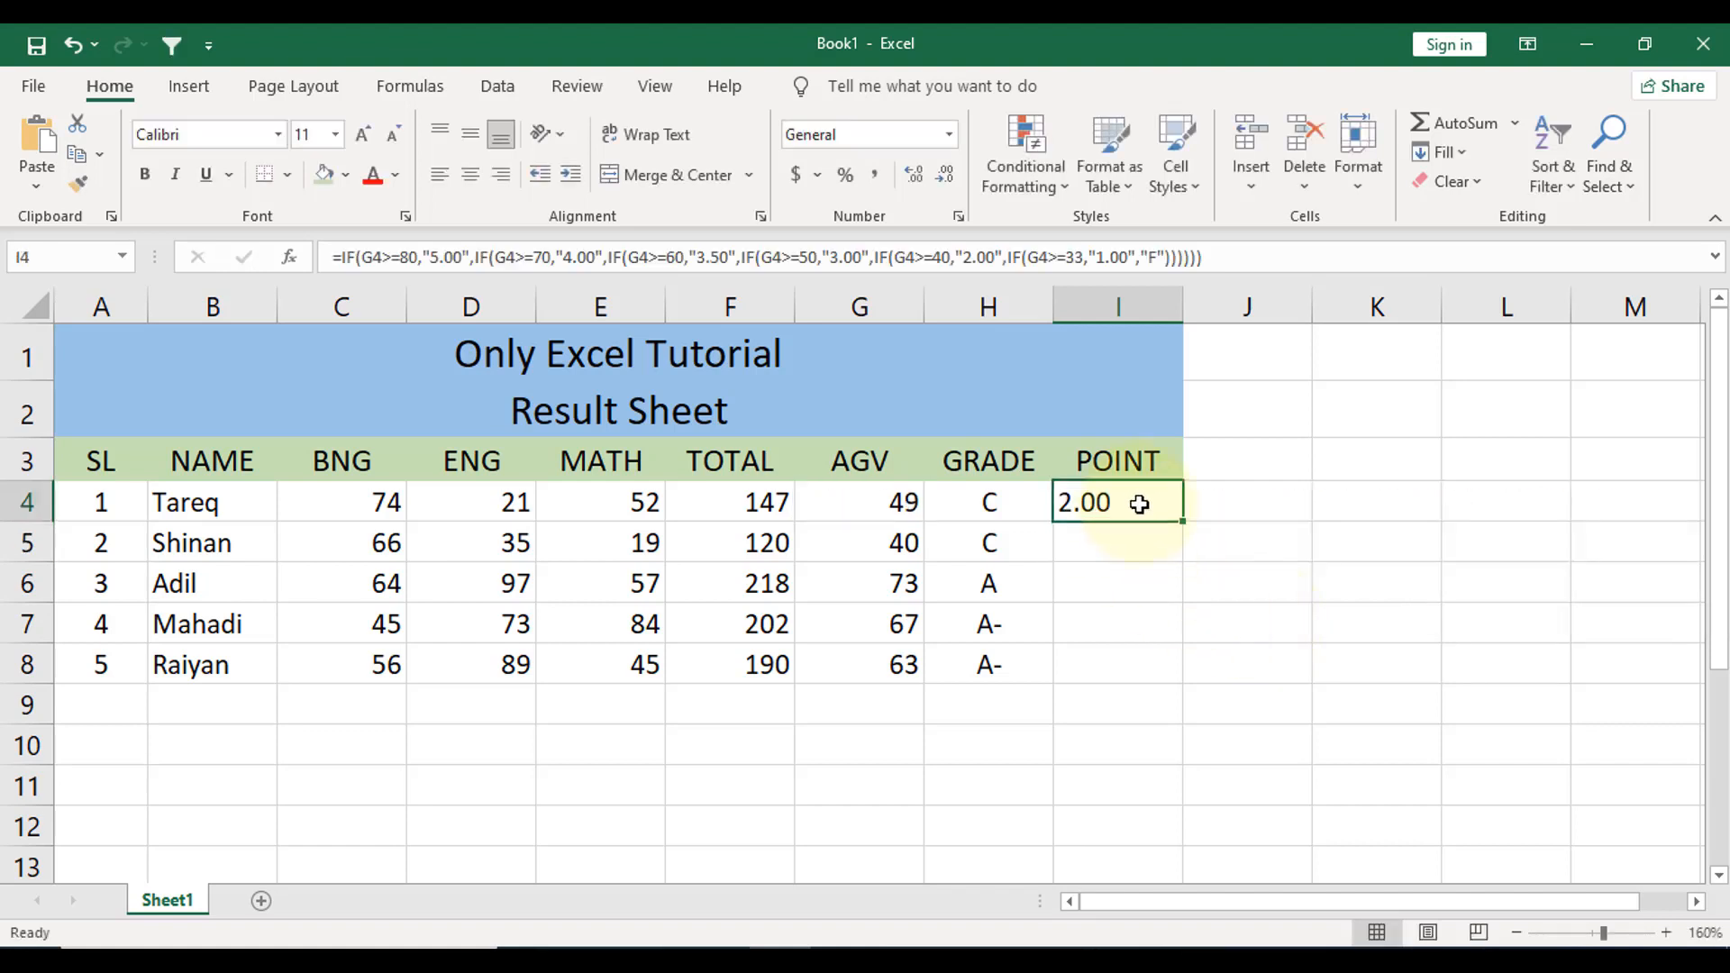
left_click(470, 174)
double_click(1182, 521)
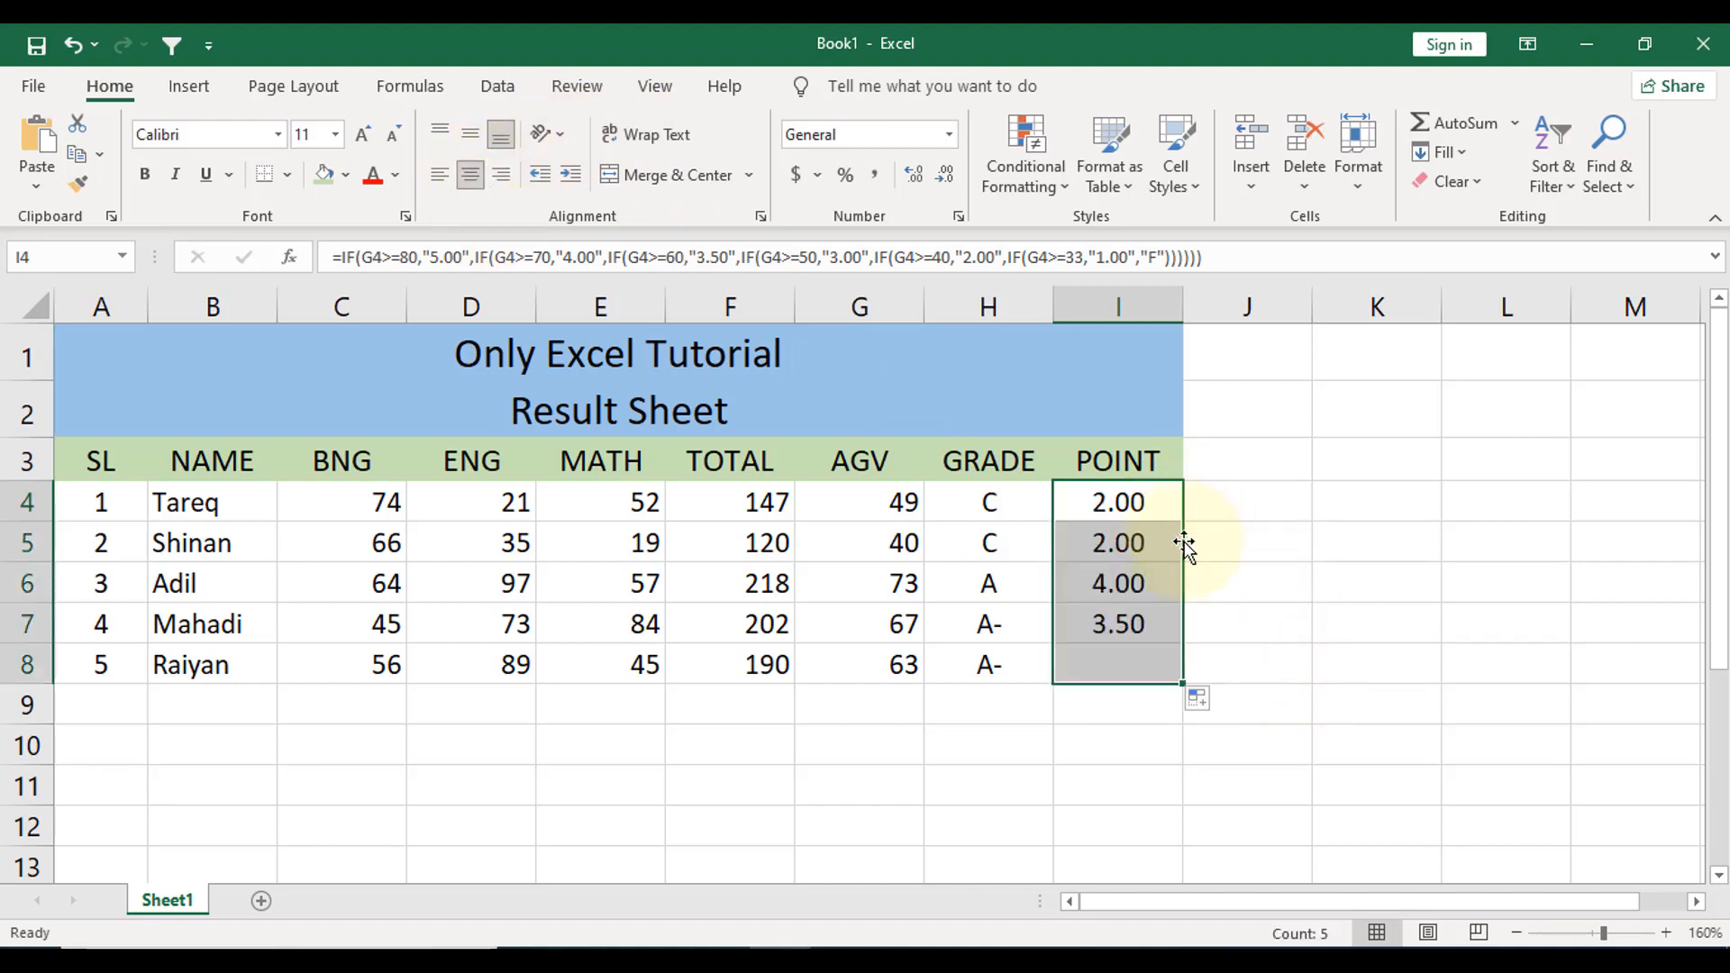
left_click(1310, 663)
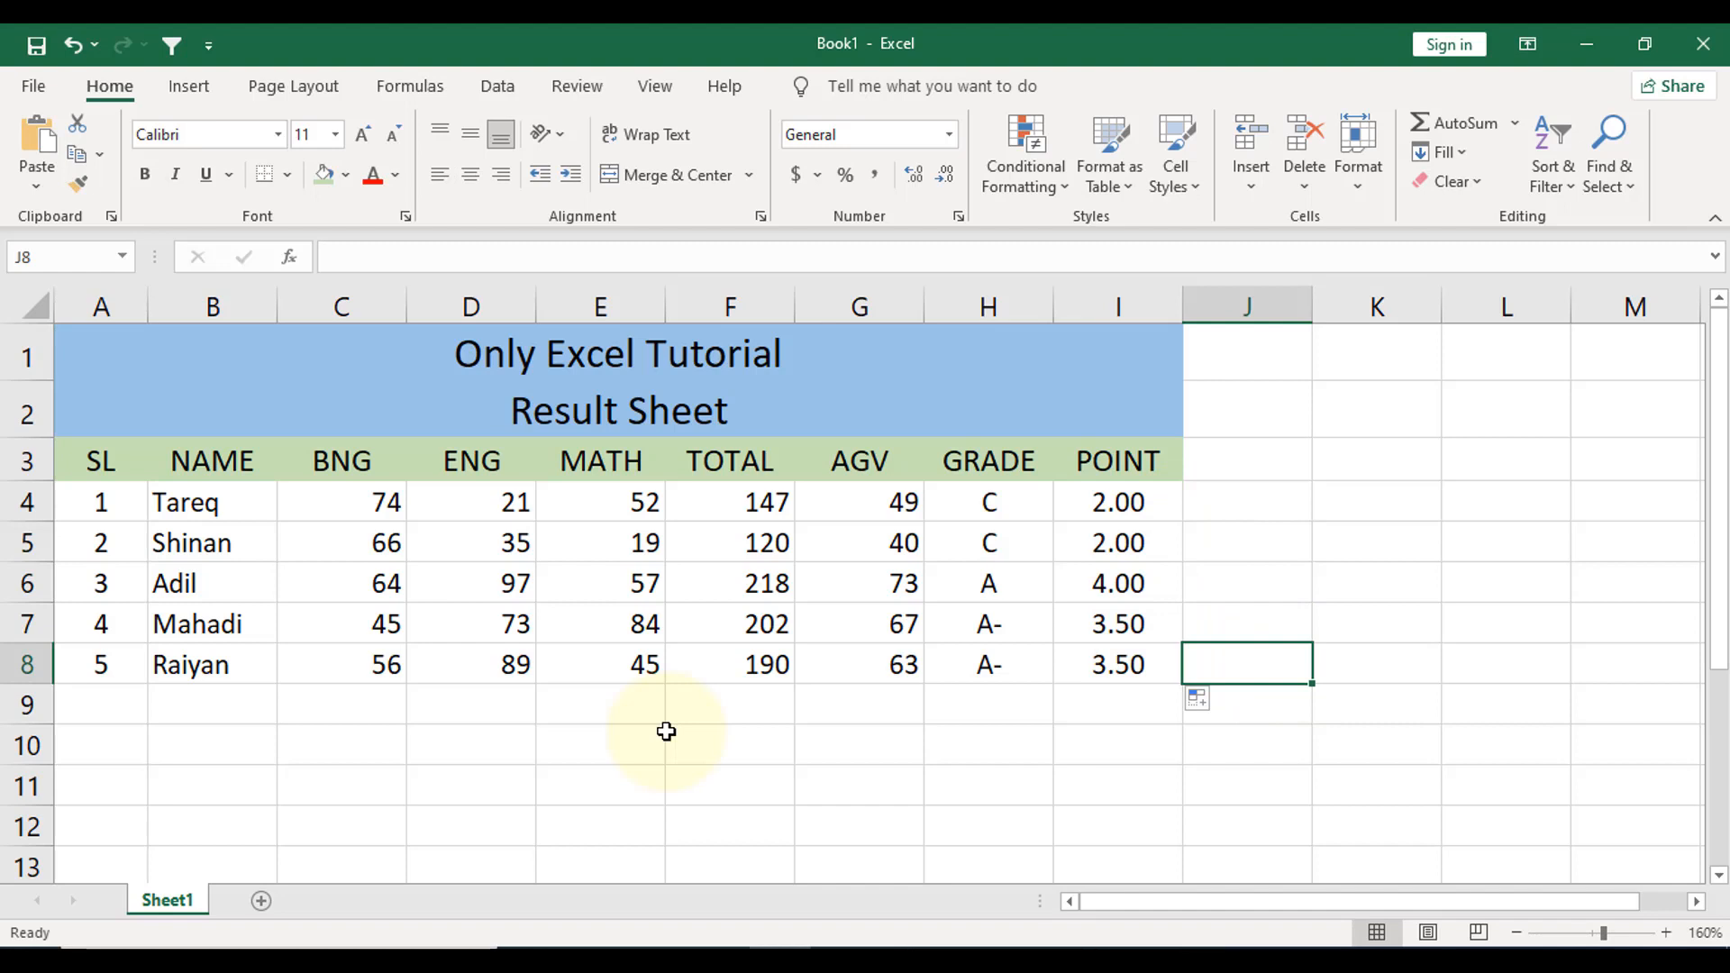